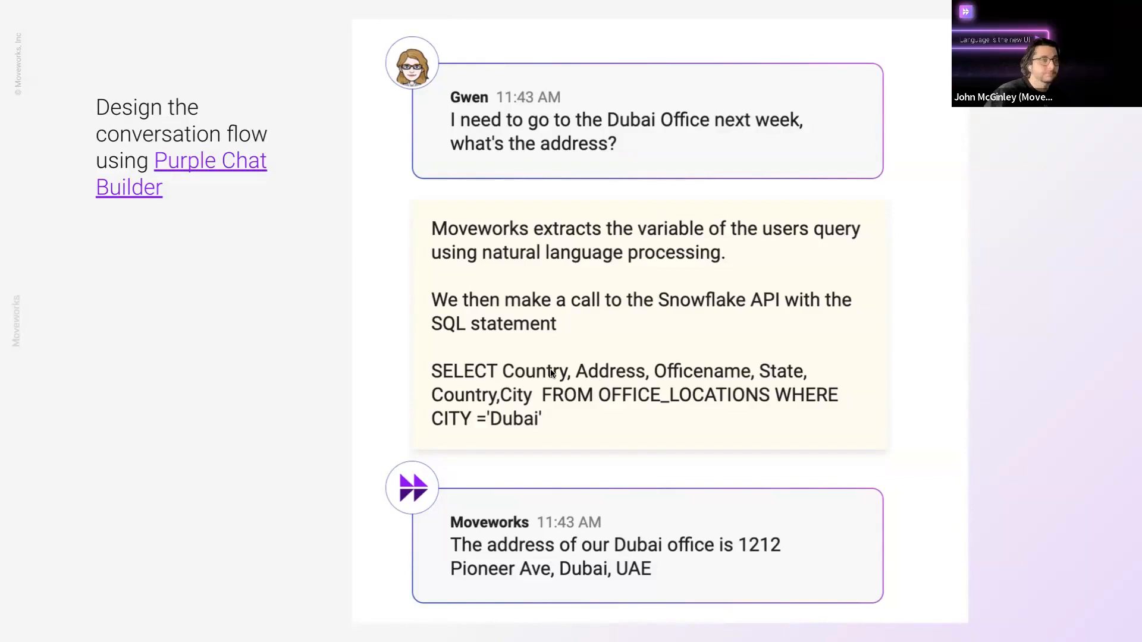
Step: Advance the slideshow from the conversation-flow slide to the Demo title slide
key(Right)
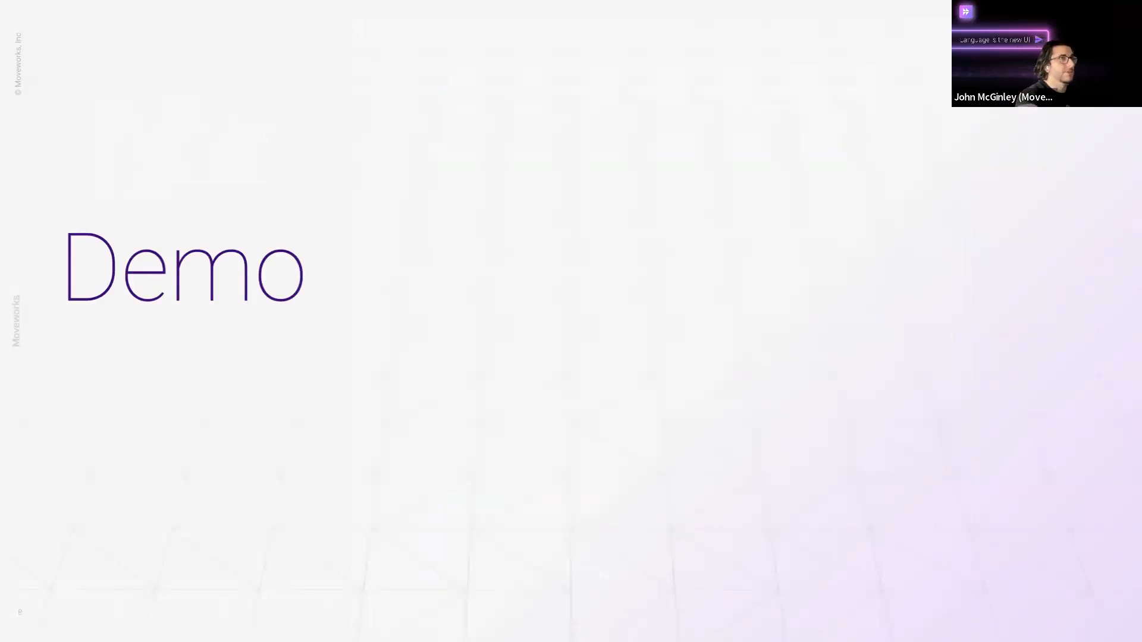
Step: Exit the full-screen slideshow and close the empty Snowflake sign-in tab
key(Escape)
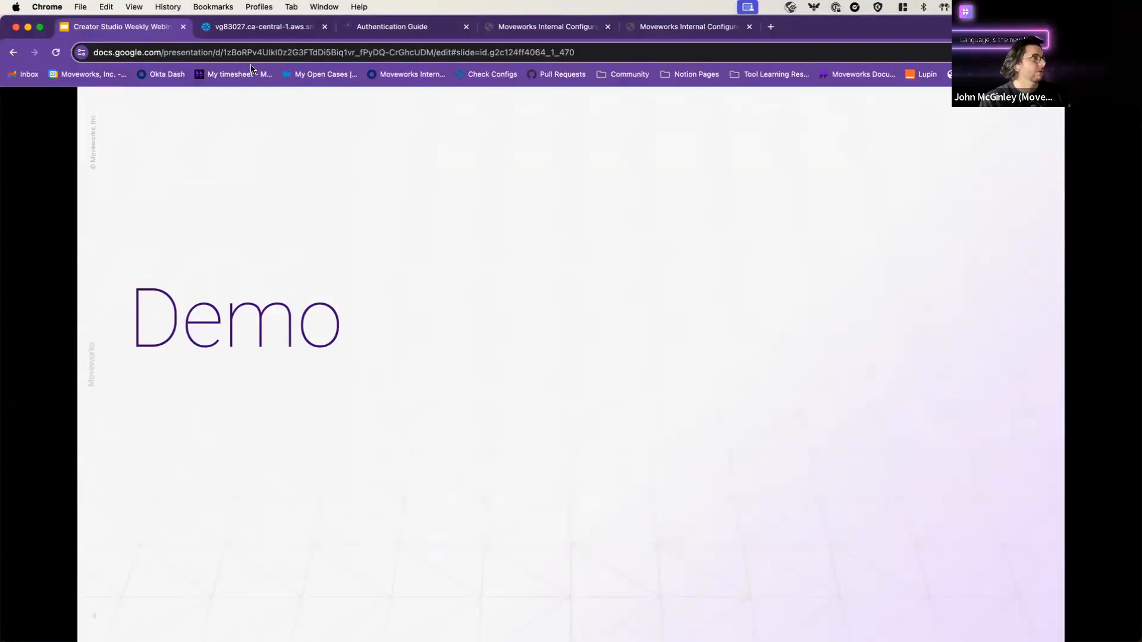
click(253, 26)
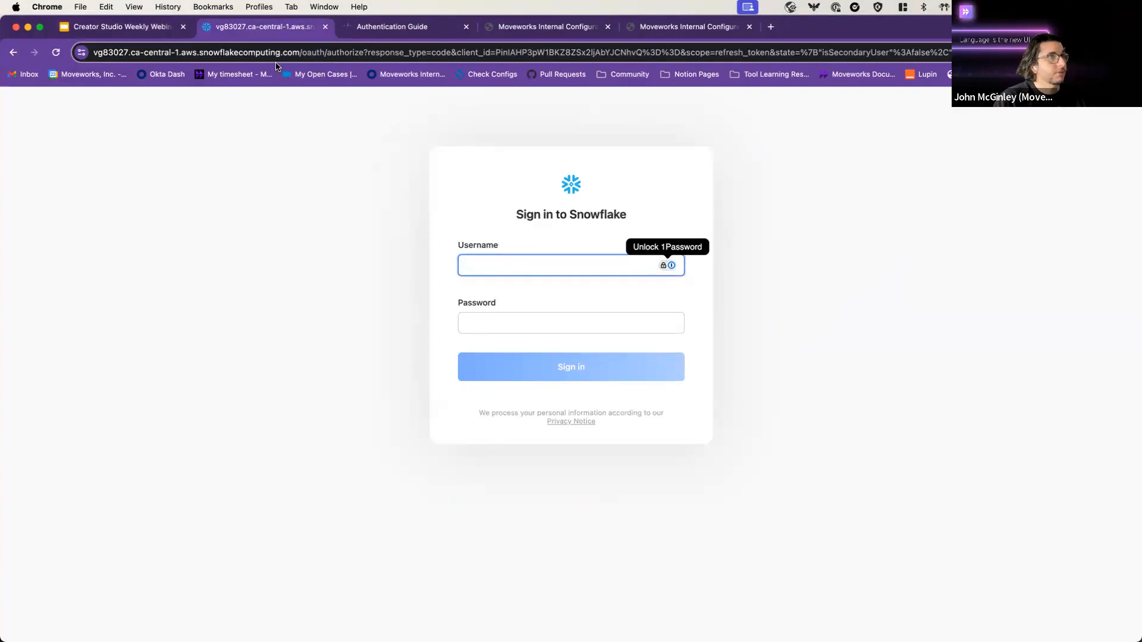
click(325, 27)
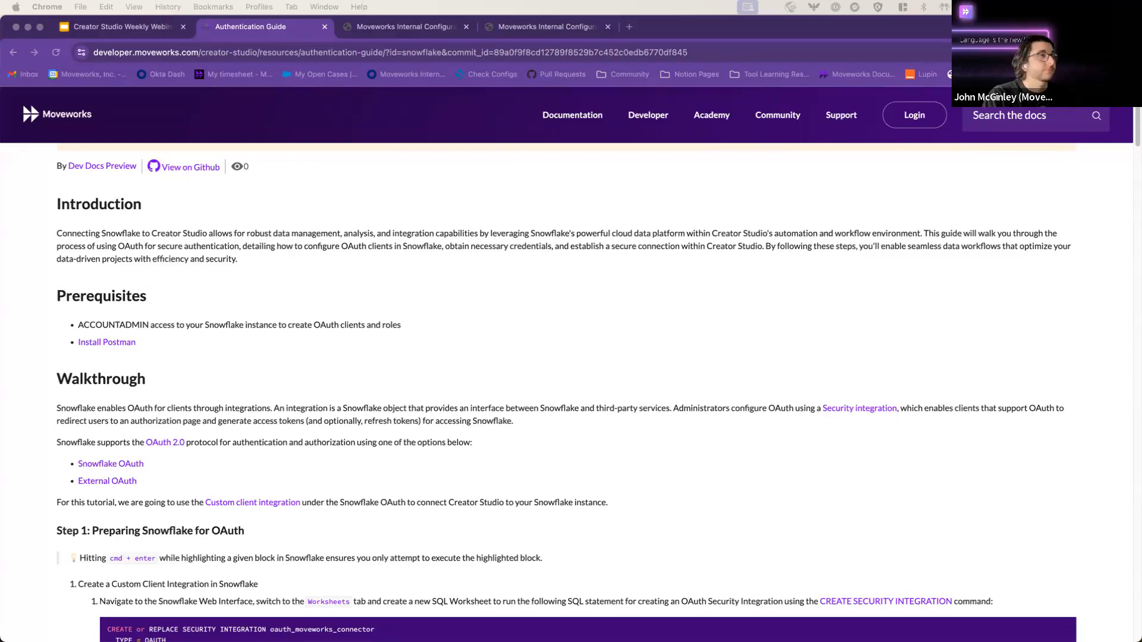
Step: Dock the Snowflake window as a tab beside the docs and reload the John OAuth Test worksheet
drag(0, 238, 652, 146)
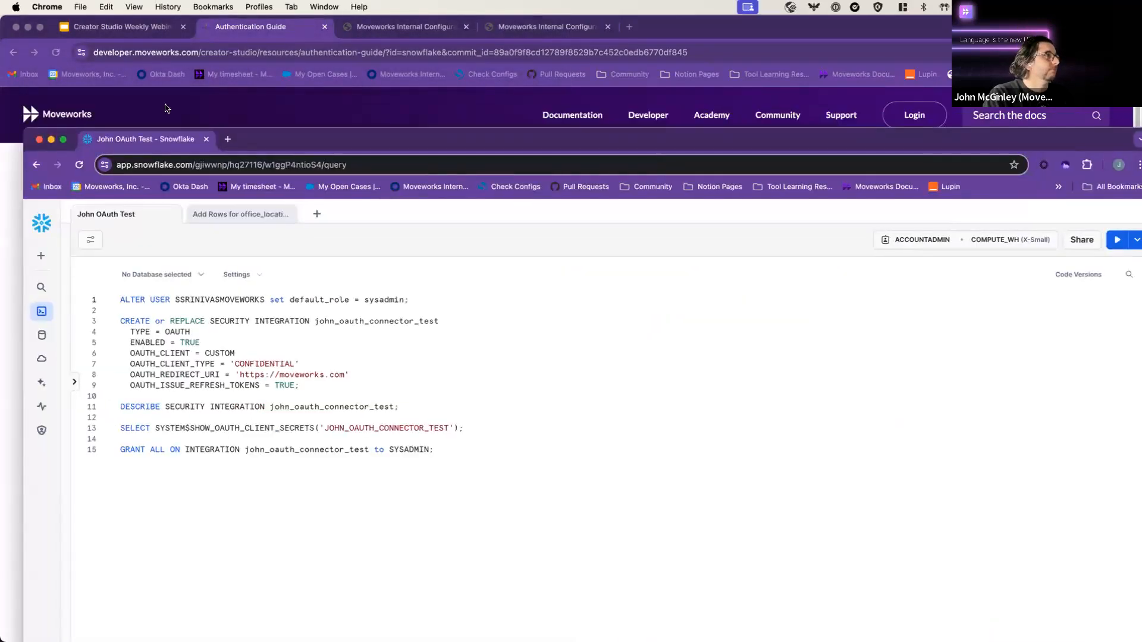
drag(152, 138, 202, 27)
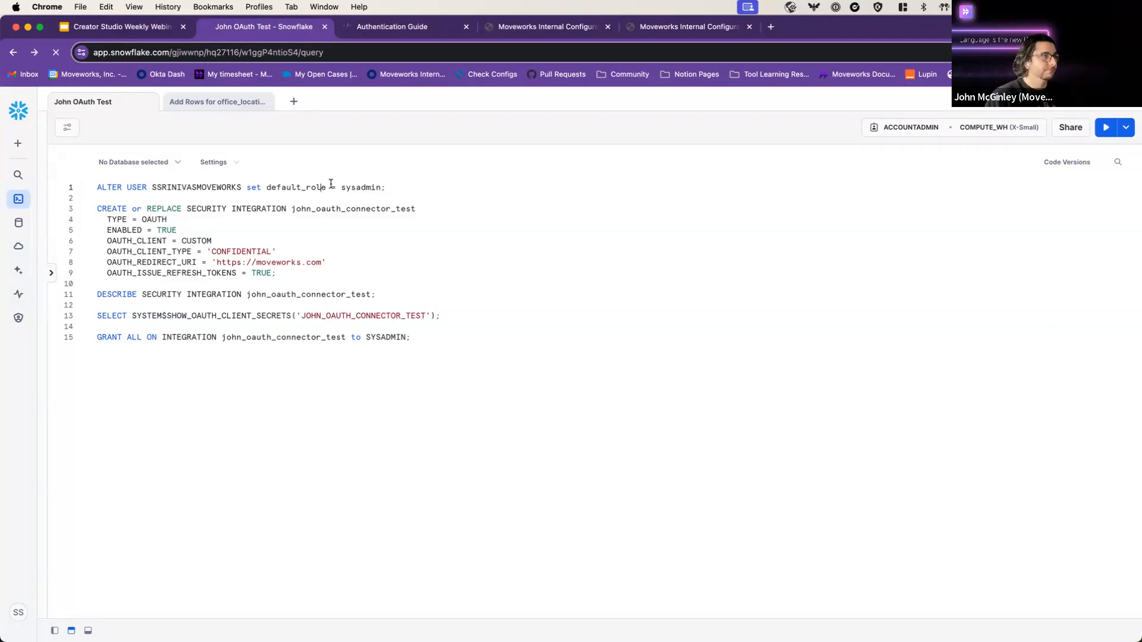
click(33, 53)
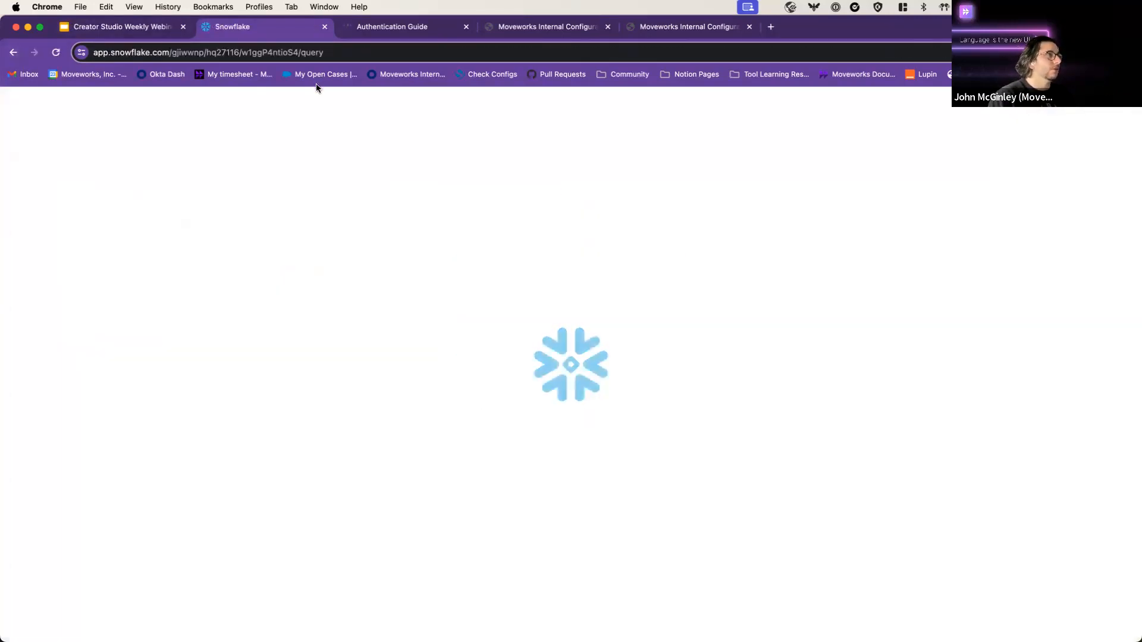
click(426, 281)
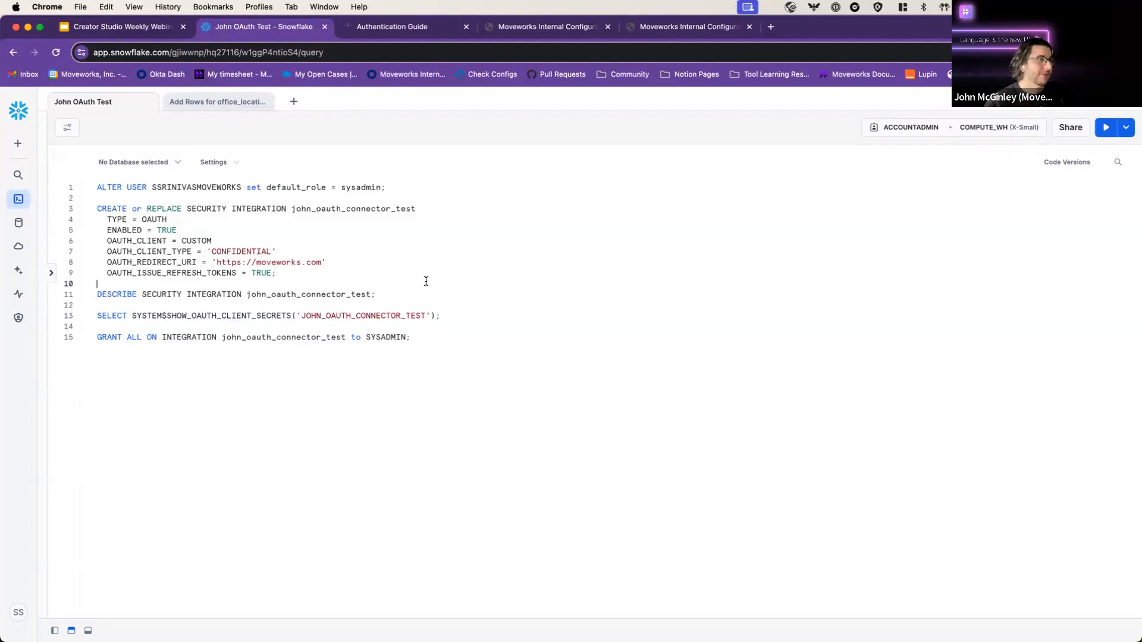
click(410, 27)
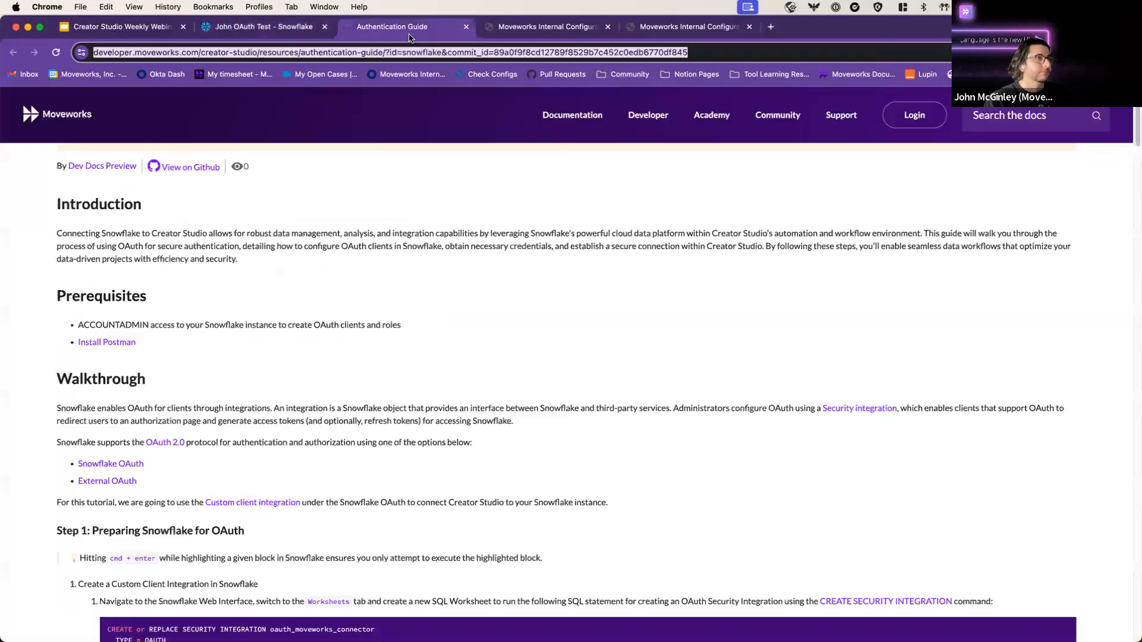
Step: Scroll through the guide's Step 1 and Auth Code Grant instructions, then return to the worksheet
scroll(533, 349, down, 6)
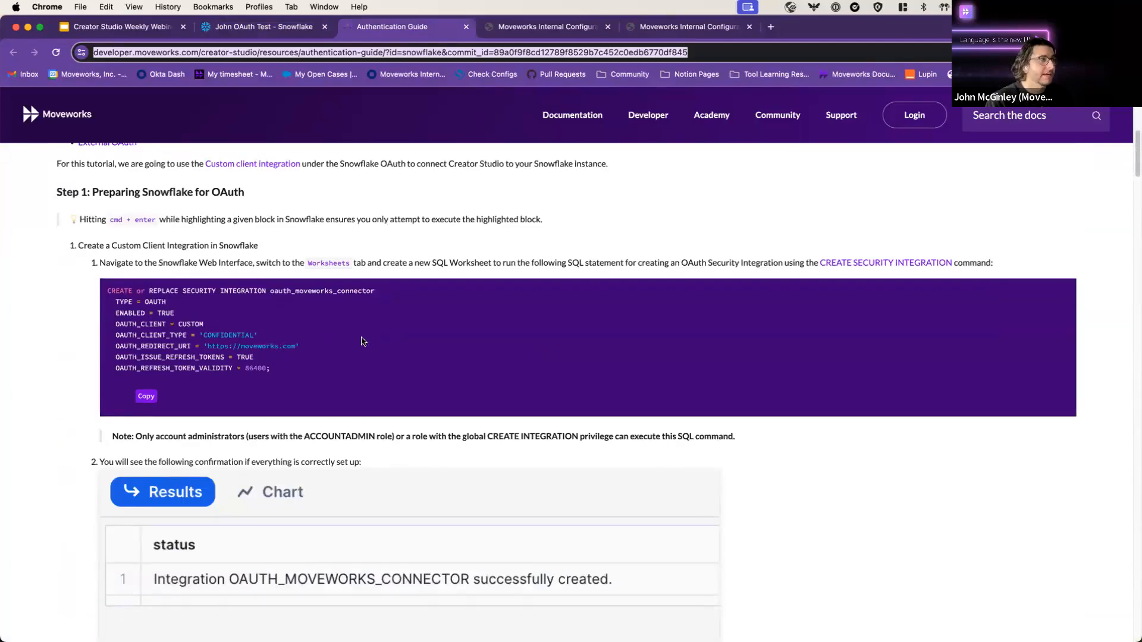
scroll(367, 339, down, 10)
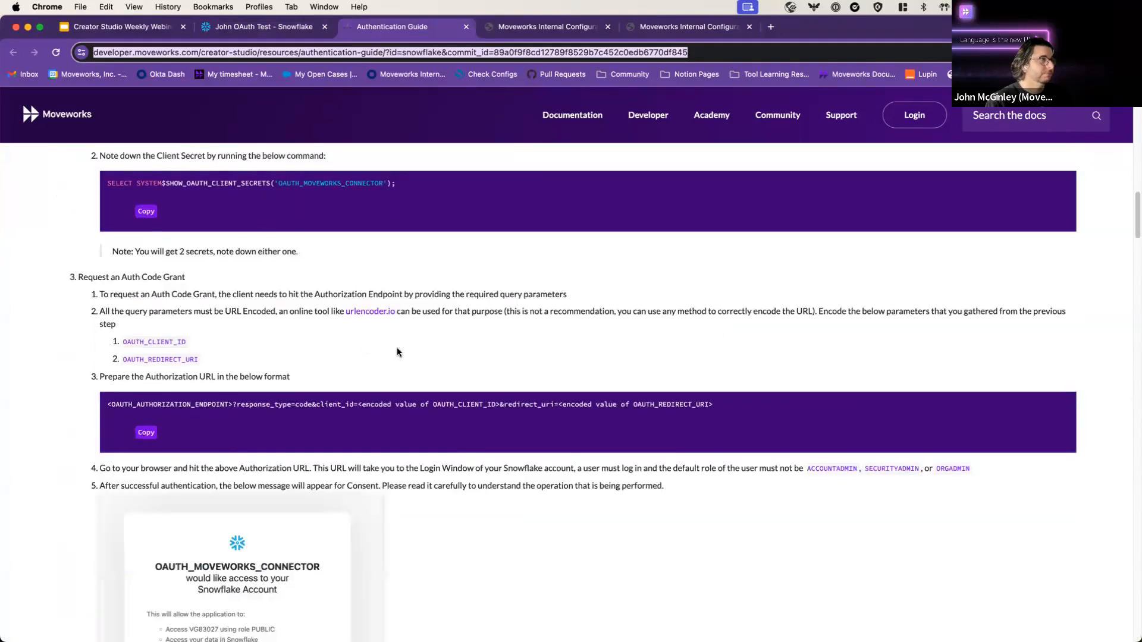
scroll(400, 349, up, 3)
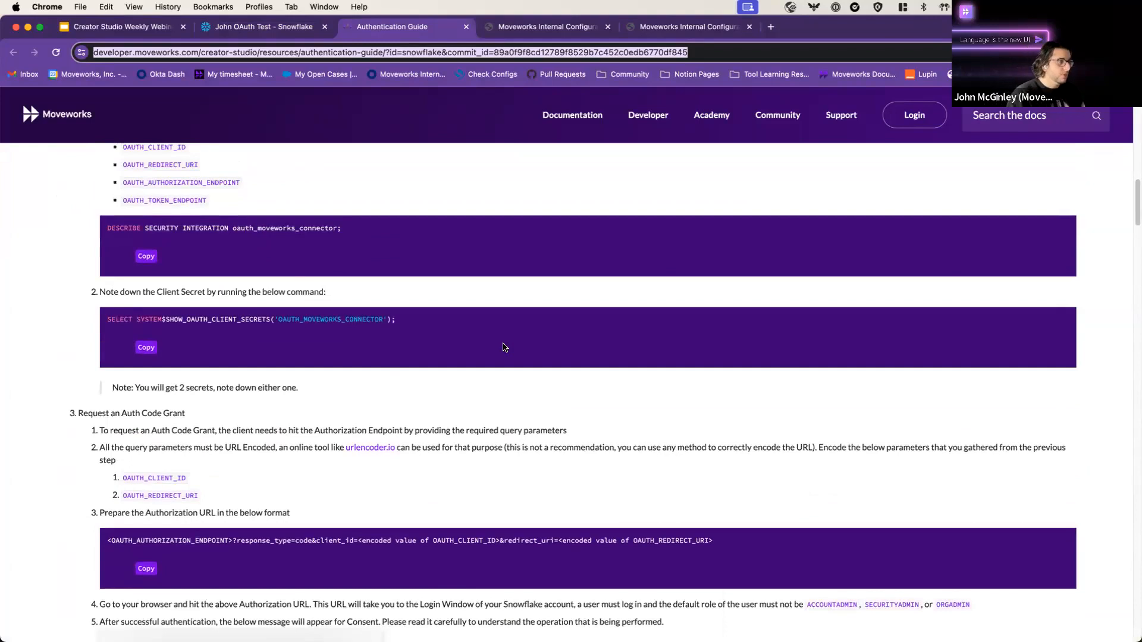
click(217, 26)
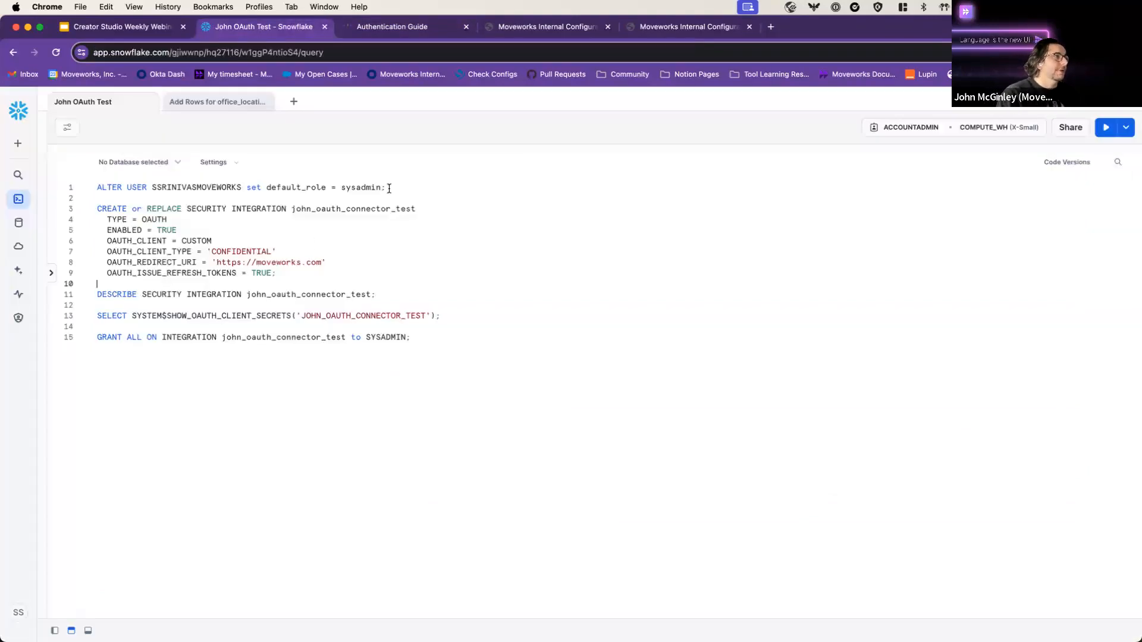
Step: Review the ALTER USER statement and redirect URI, then tile the browser to the screen's left half
drag(387, 188, 83, 189)
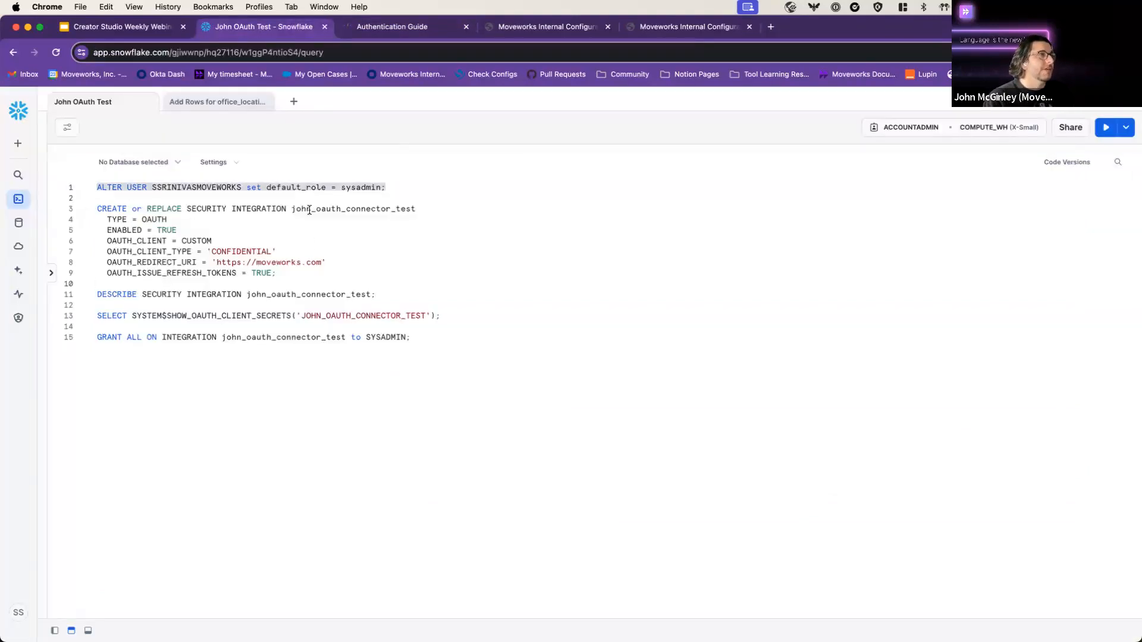
click(408, 190)
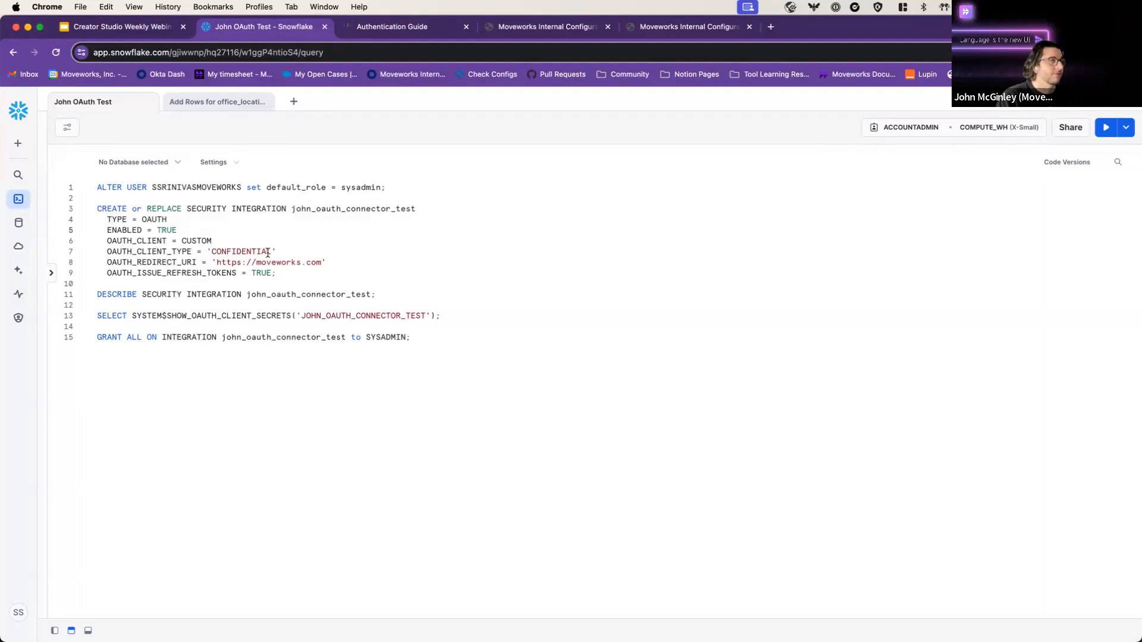
click(336, 265)
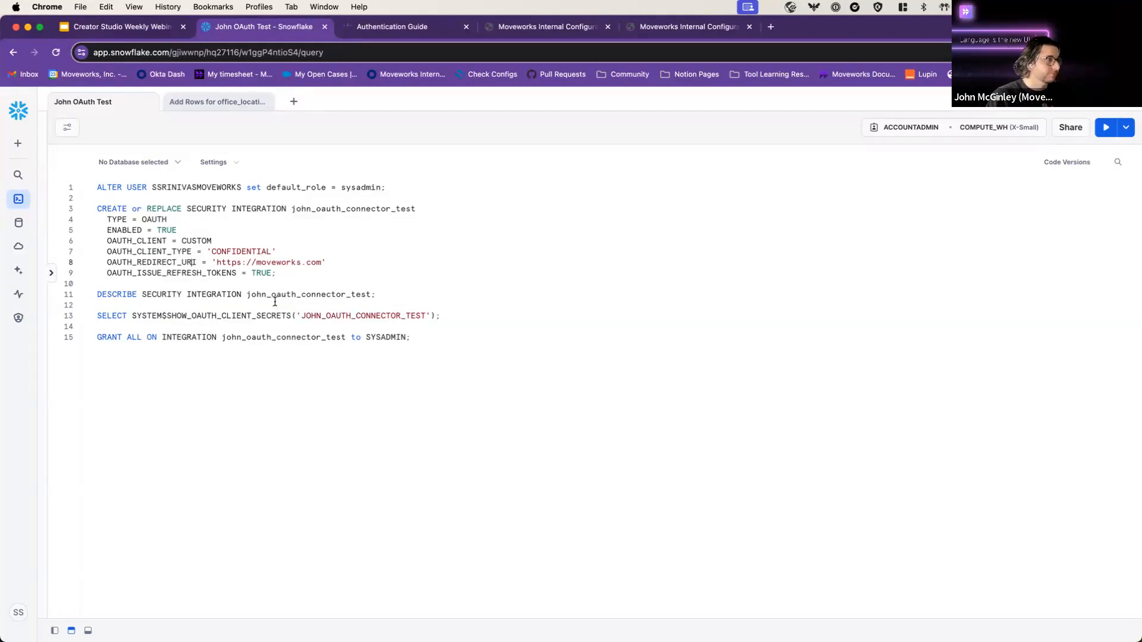
drag(904, 24, 3, 264)
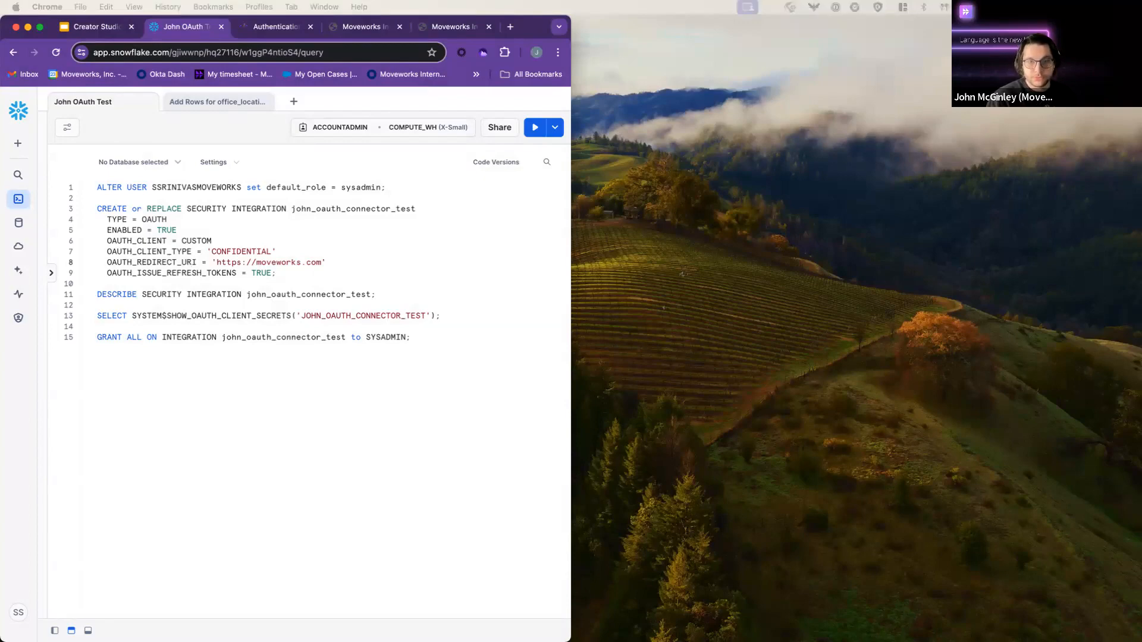
Step: Bring up Postman, enlarge it, and filter collections by 'john ap'
key(super+Tab)
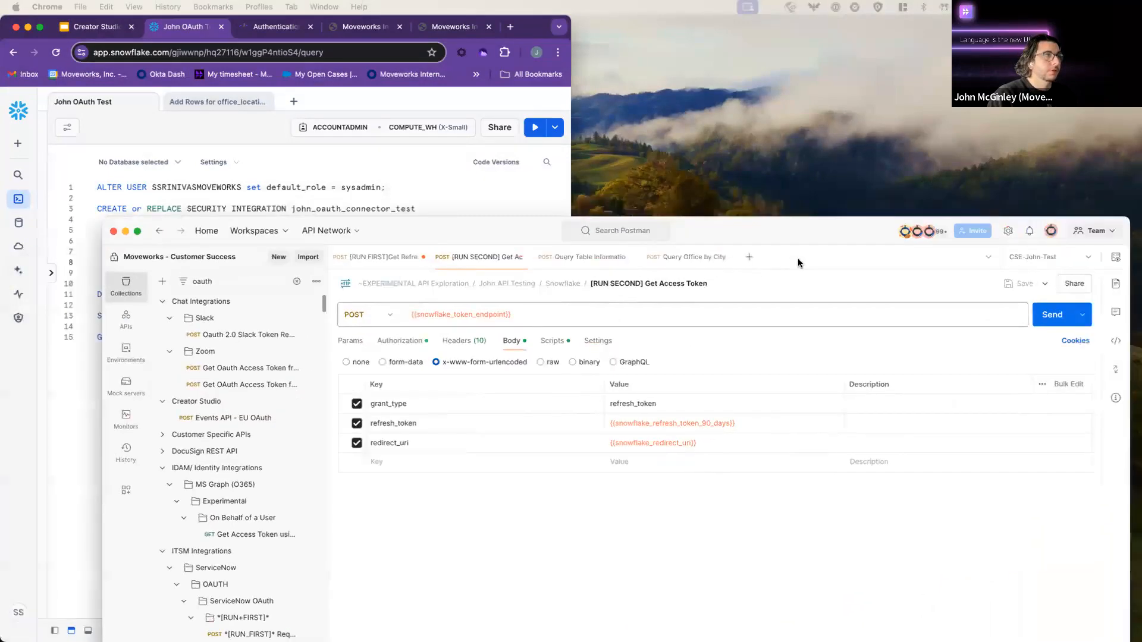
drag(695, 270, 1134, 250)
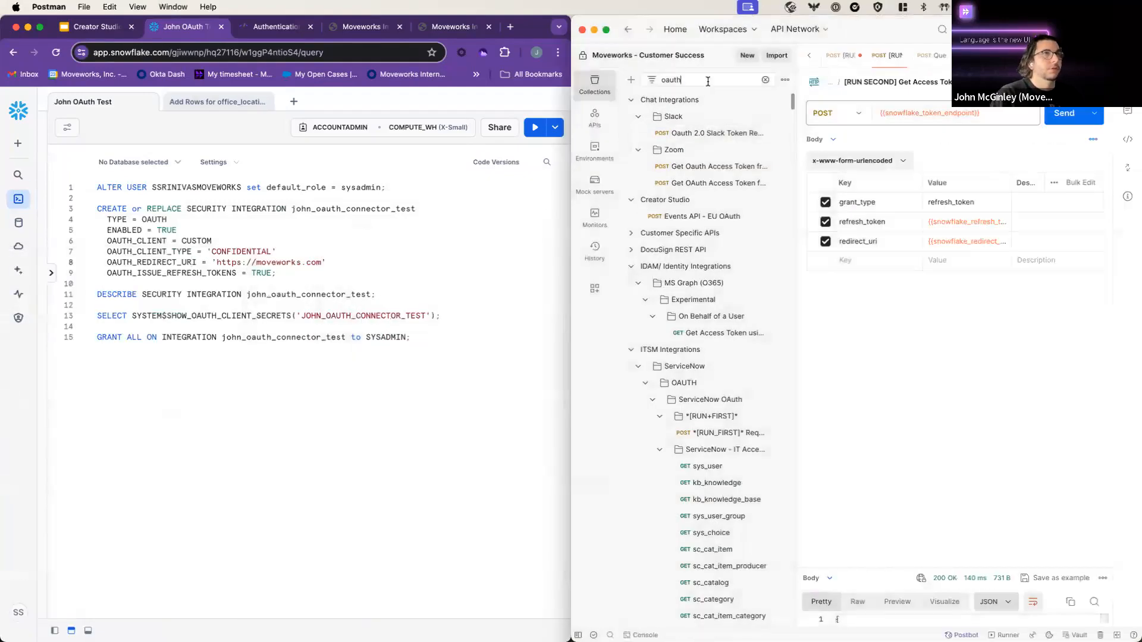
double_click(708, 81)
text(john api)
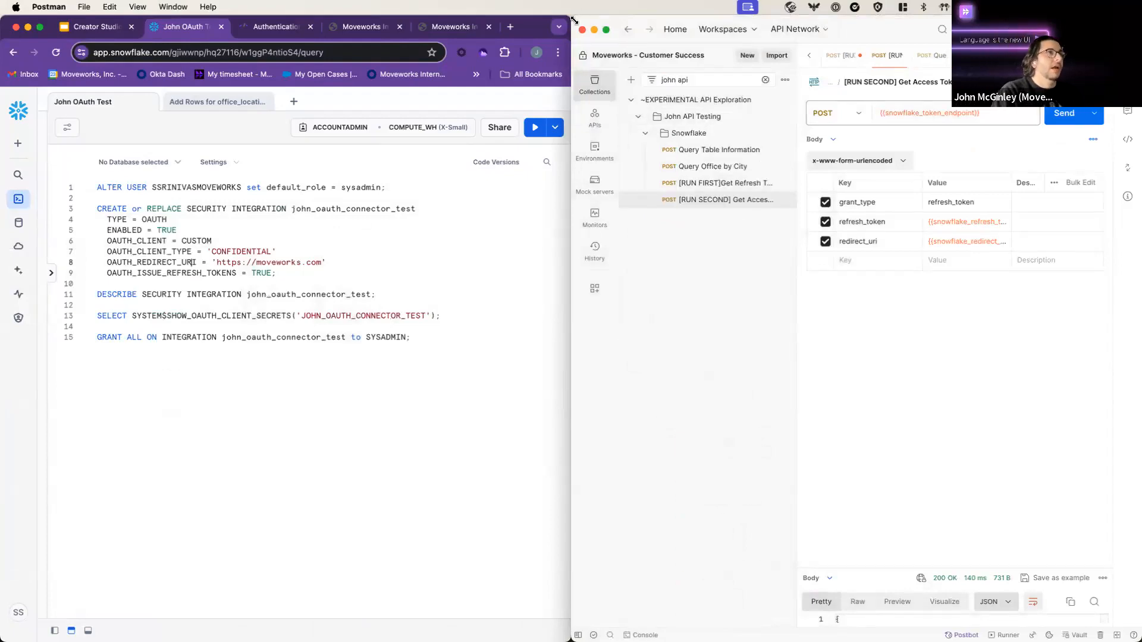
drag(554, 20, 25, 21)
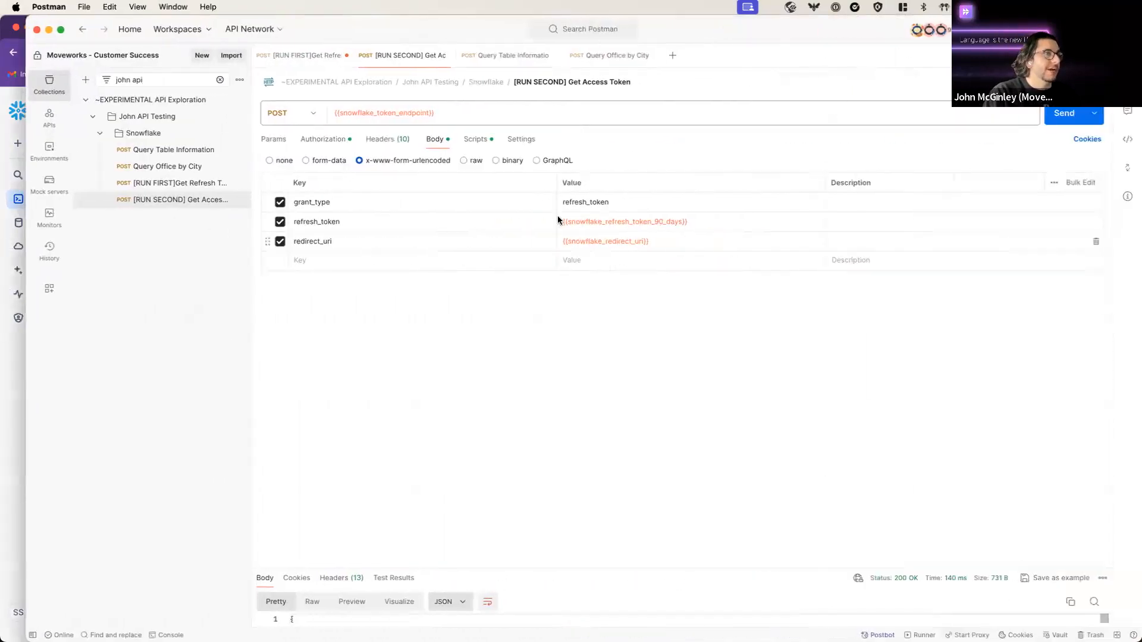
Step: Open [RUN FIRST]Get Refresh Token and check its Basic Auth and body parameters
click(146, 183)
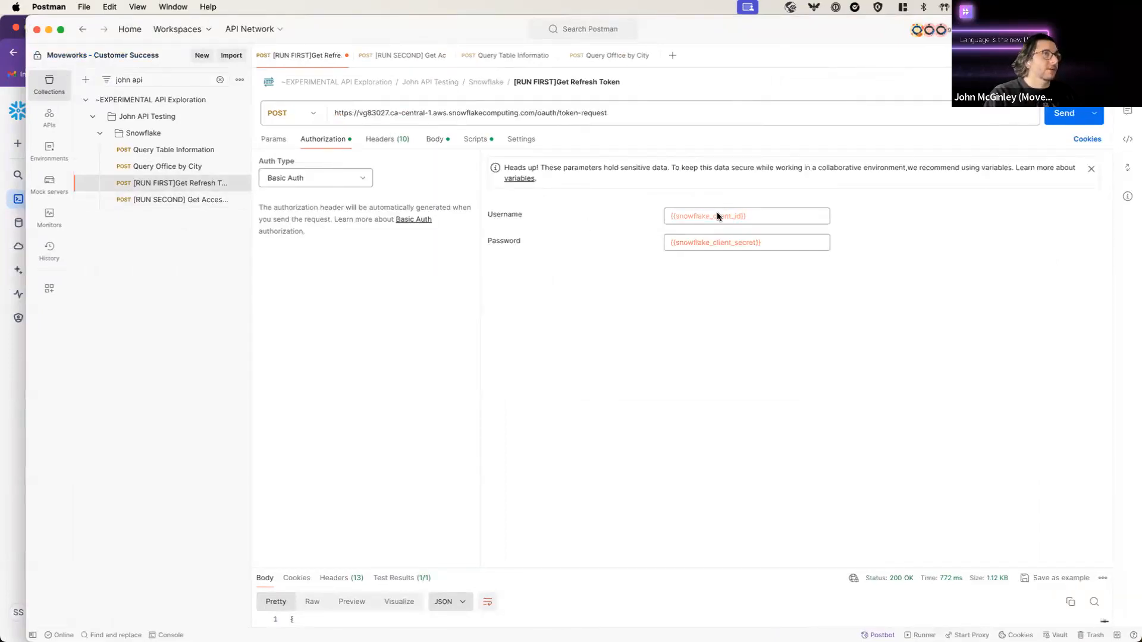
click(434, 140)
click(338, 140)
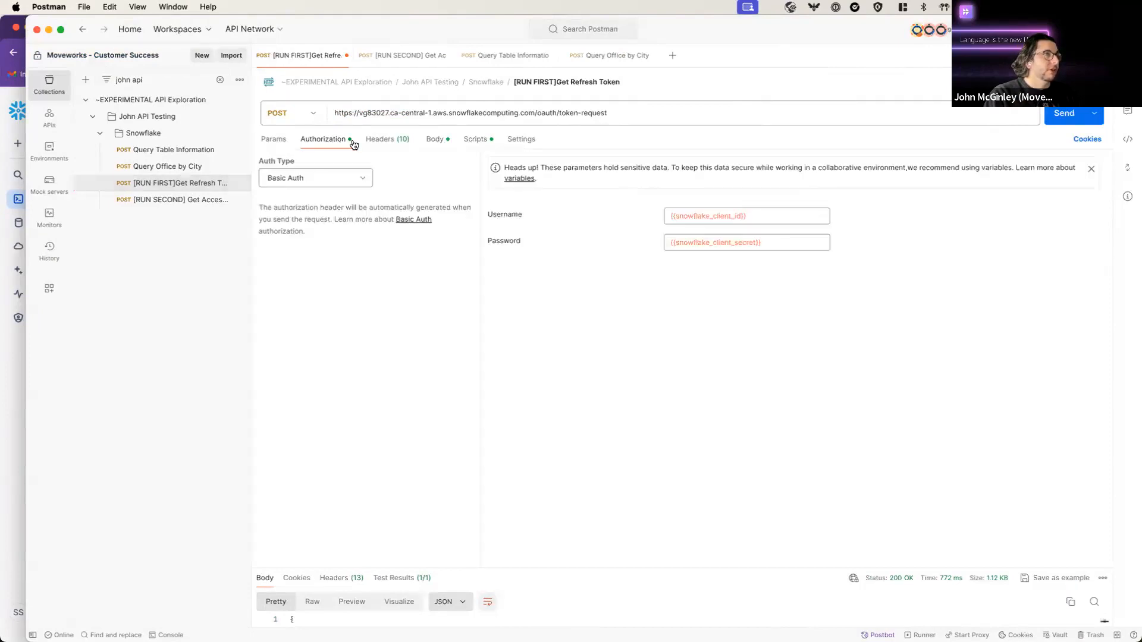
mouse_move(705, 215)
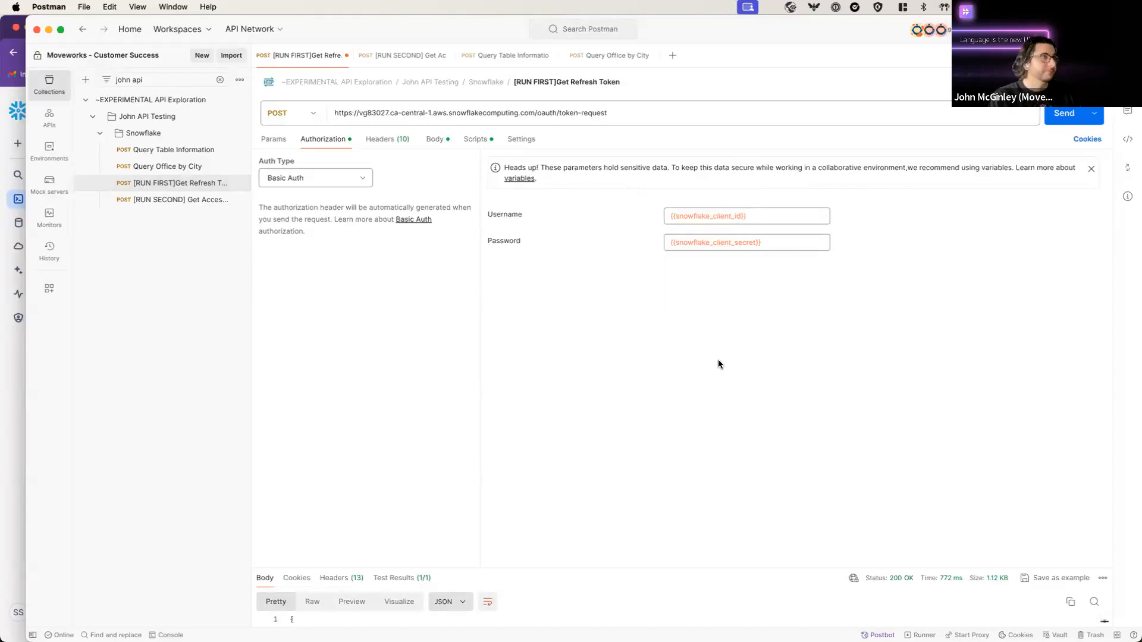
click(451, 141)
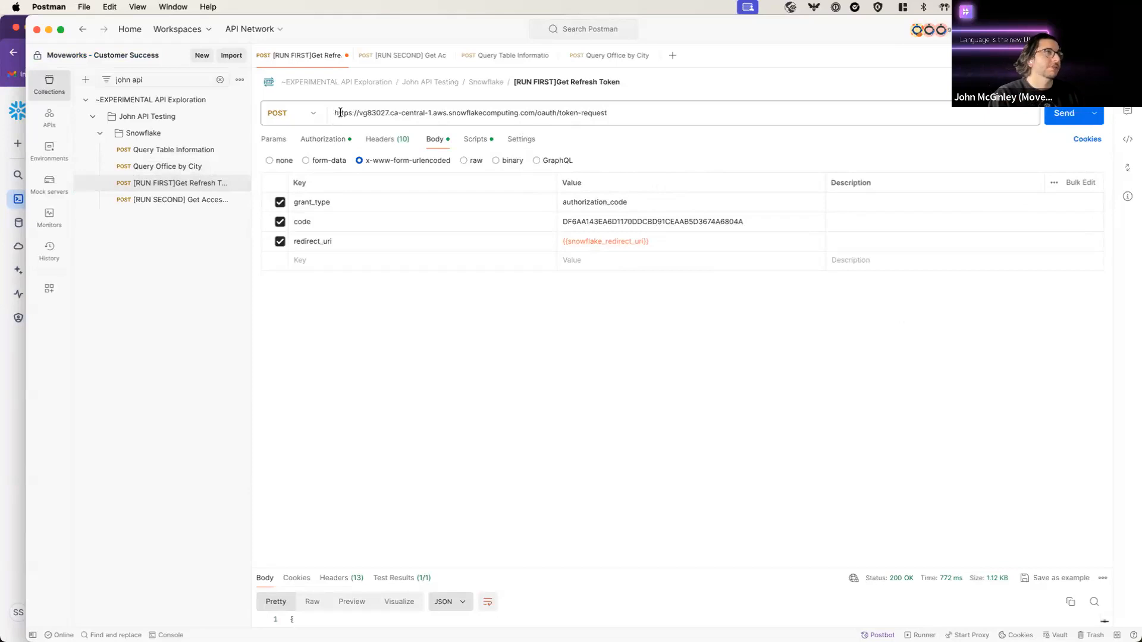
Step: Review the request's Snowflake host URL and the script's authorize URL comment
drag(339, 113, 483, 113)
click(483, 113)
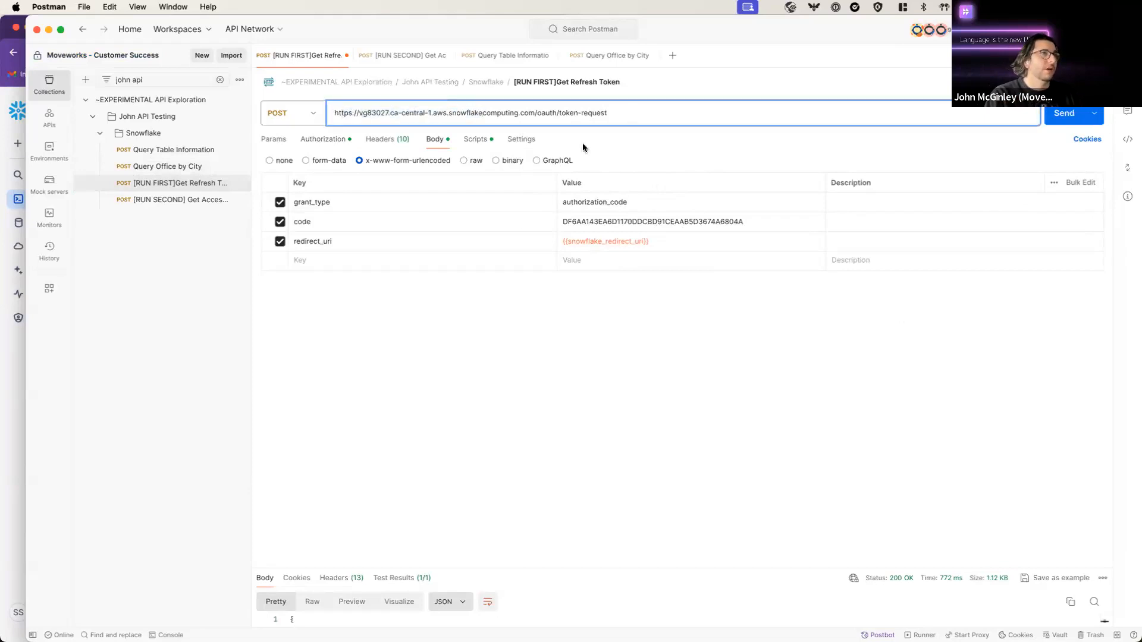
click(481, 147)
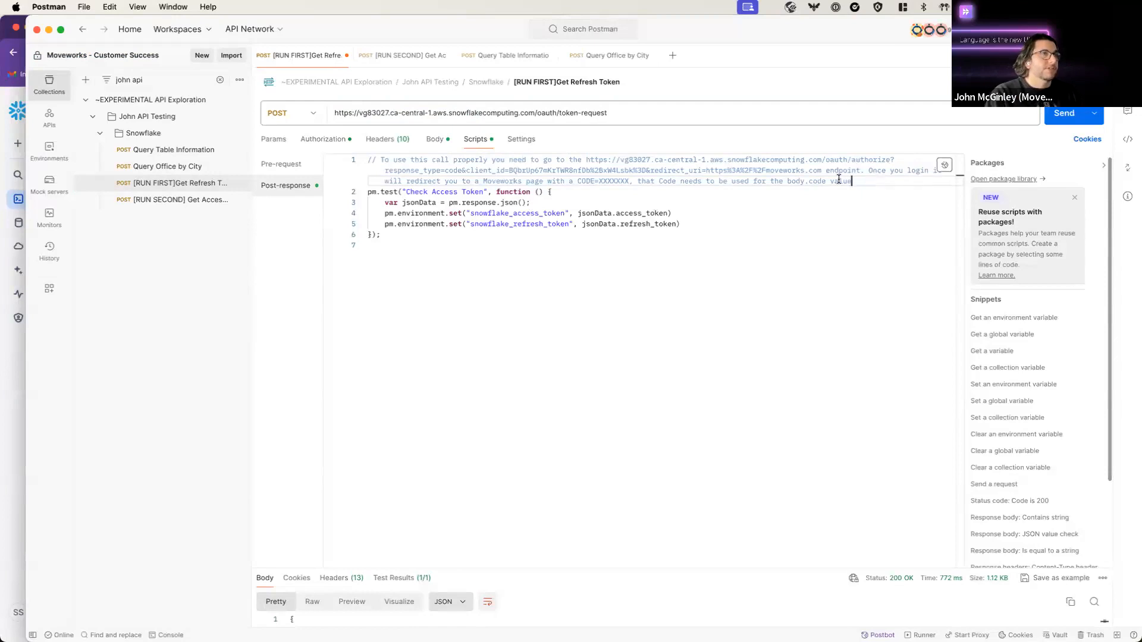
drag(852, 181, 483, 180)
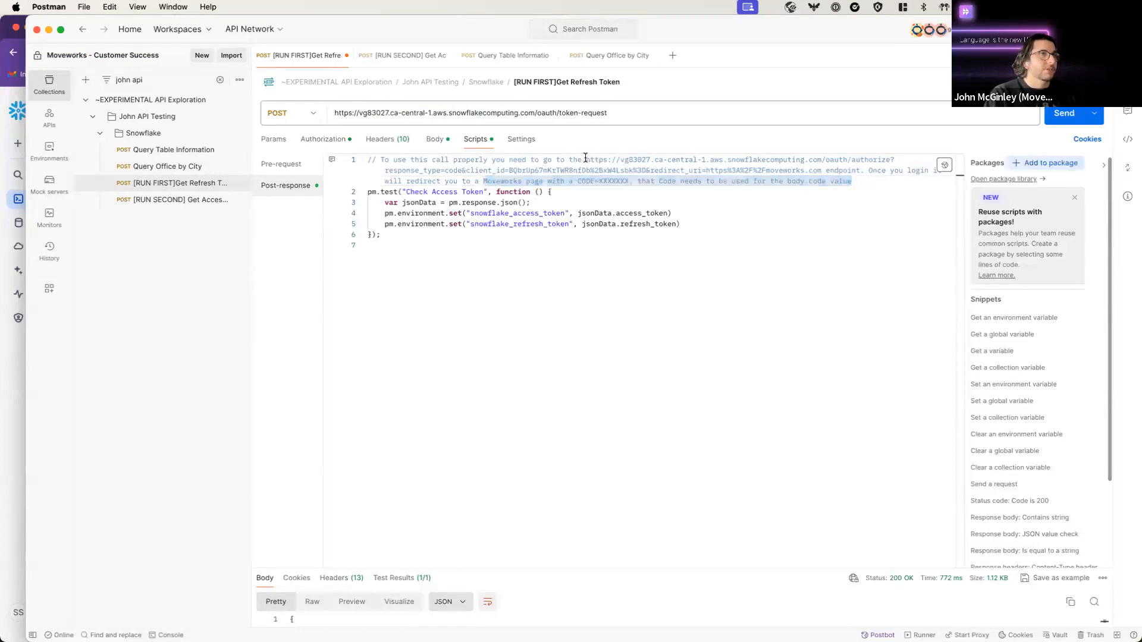
drag(585, 160, 860, 171)
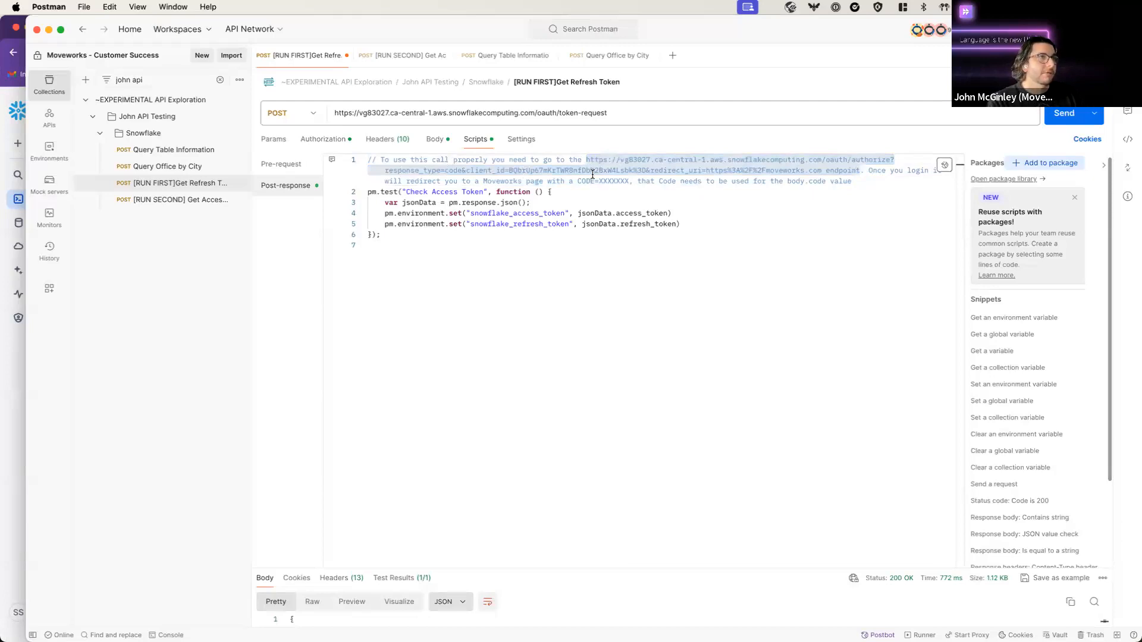
click(743, 188)
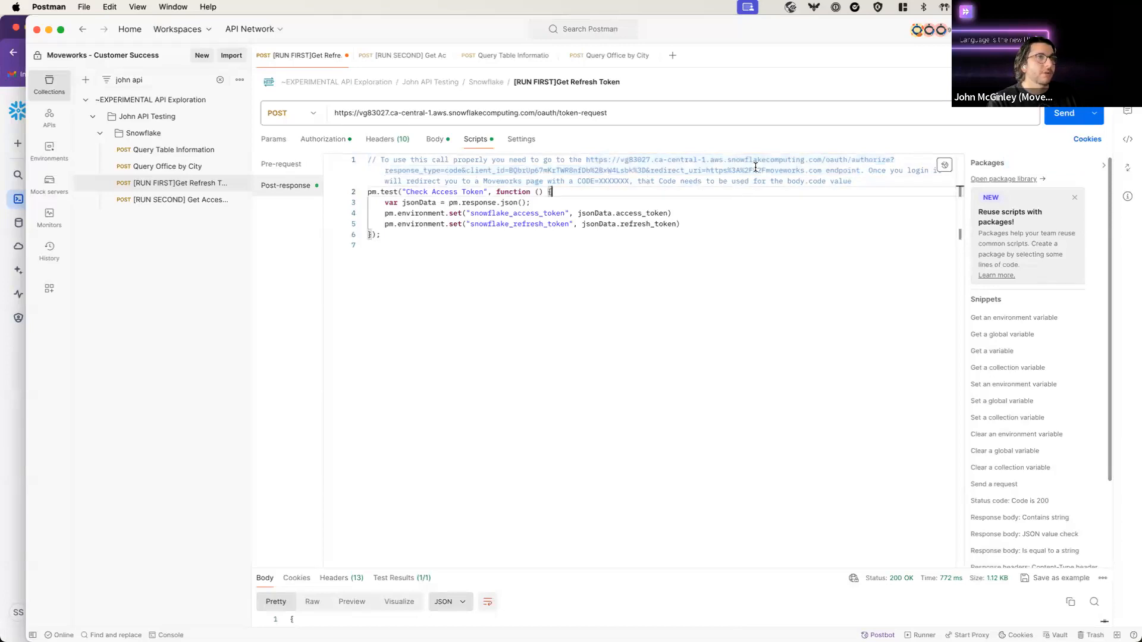
Step: Check the comment's client id and redirect_uri, then edit the authorization code value in the Body
click(479, 171)
drag(490, 170, 818, 173)
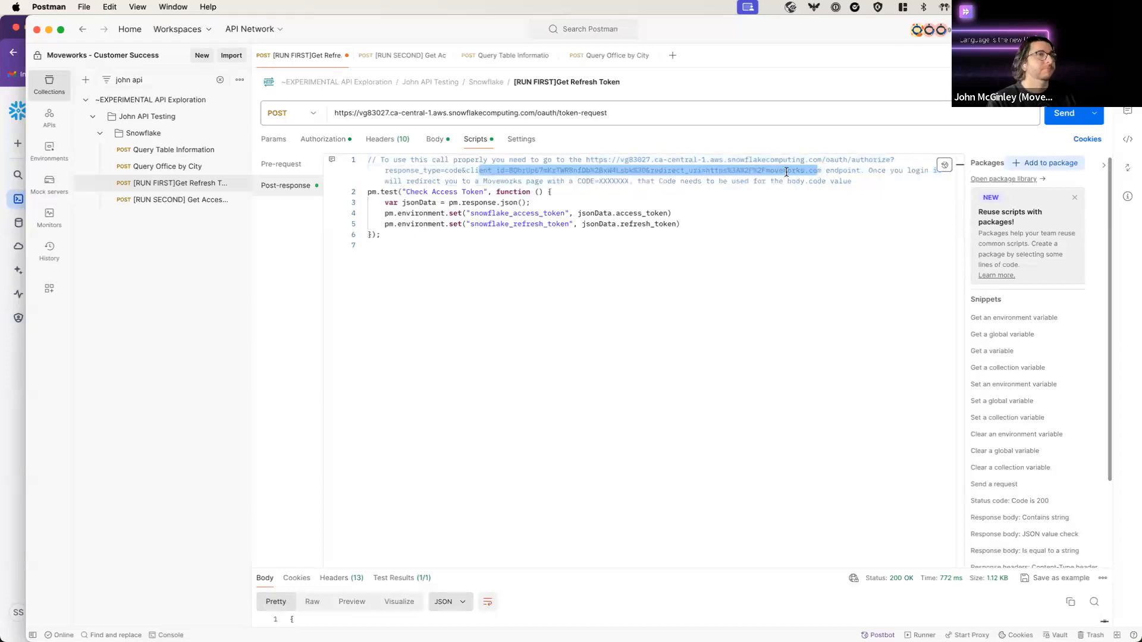
click(795, 161)
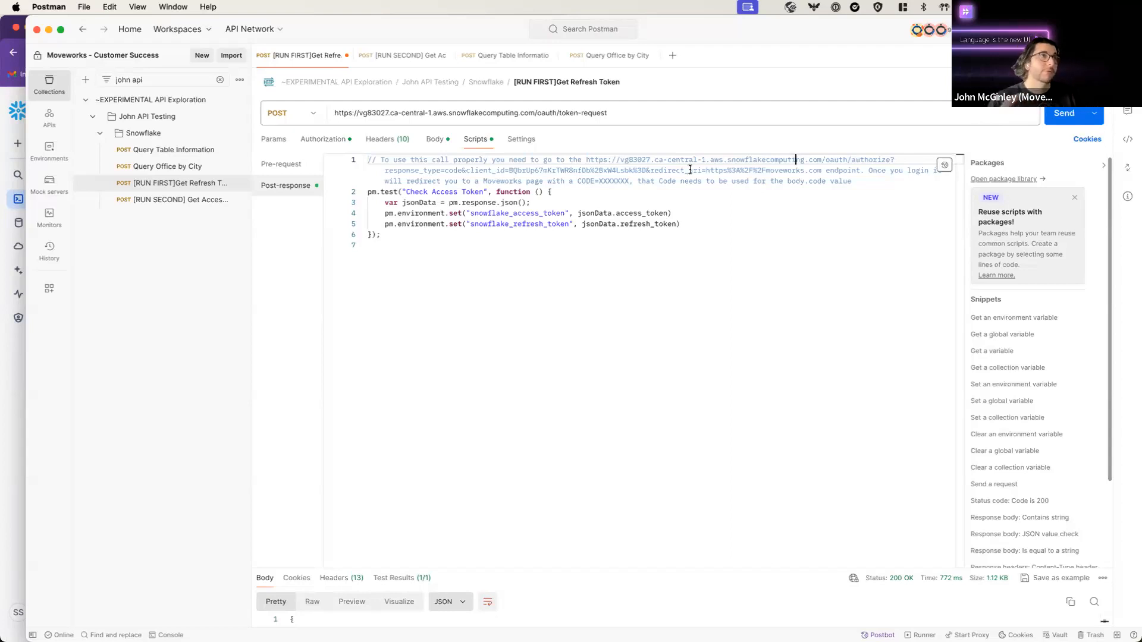
click(650, 170)
drag(651, 170, 860, 170)
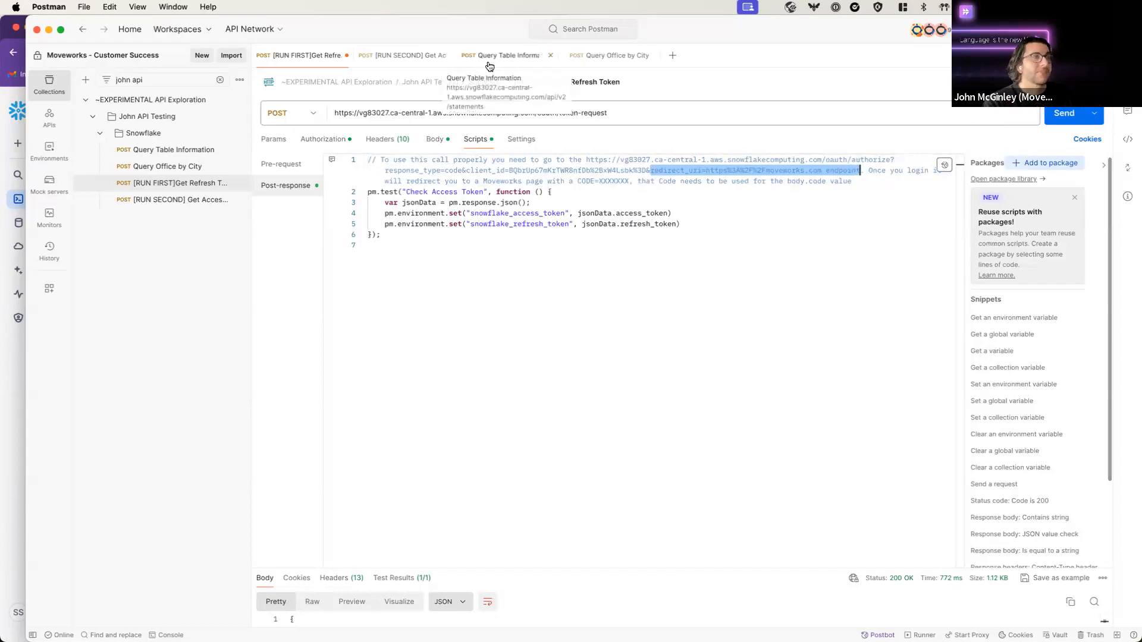
click(434, 139)
click(749, 223)
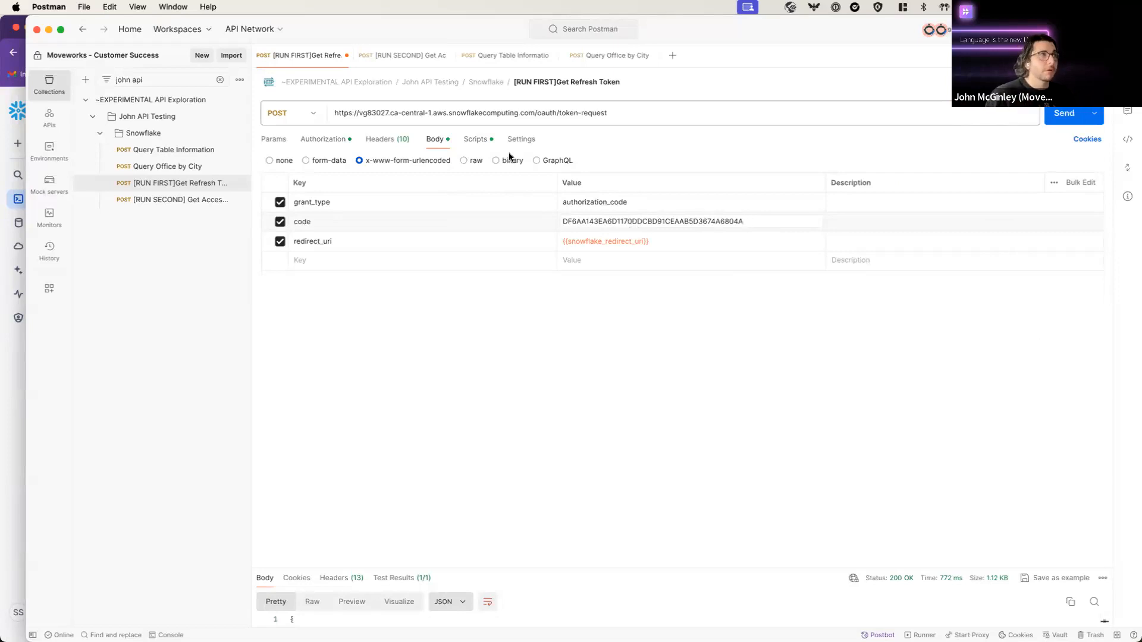
Step: Re-send the [RUN SECOND] Get Access Token request, then bring up Query Table Information
click(419, 63)
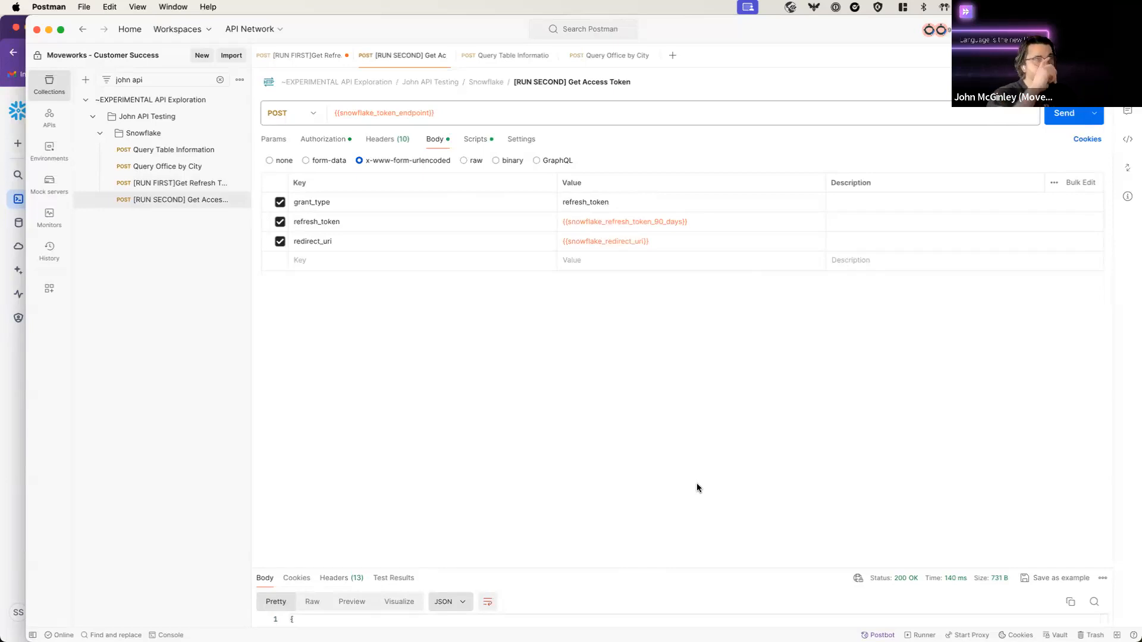
click(1077, 120)
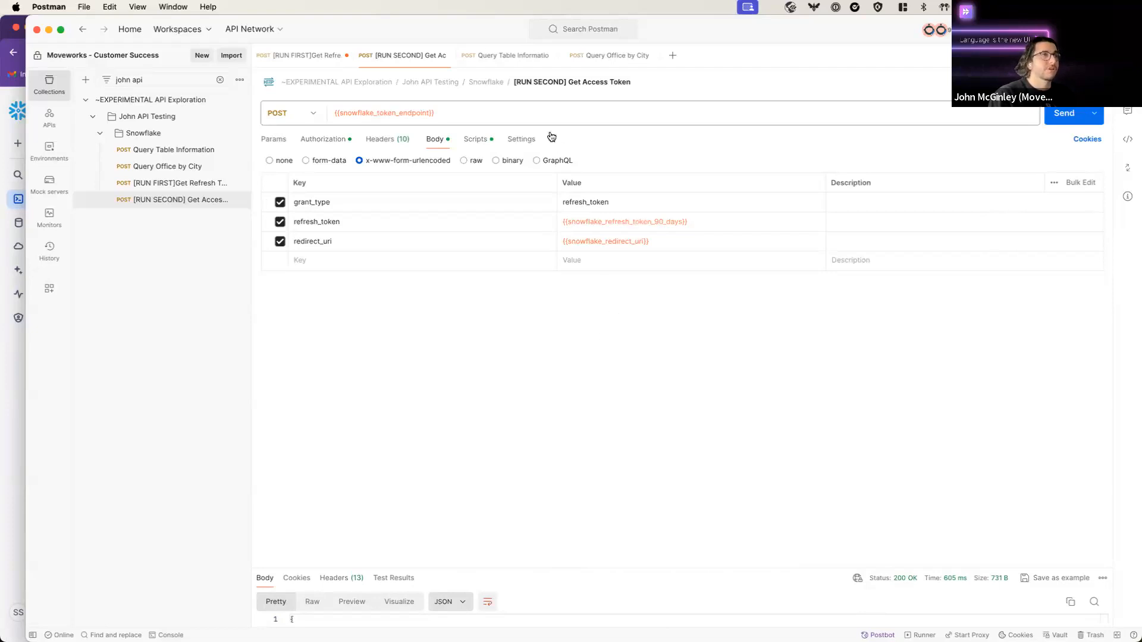
click(473, 65)
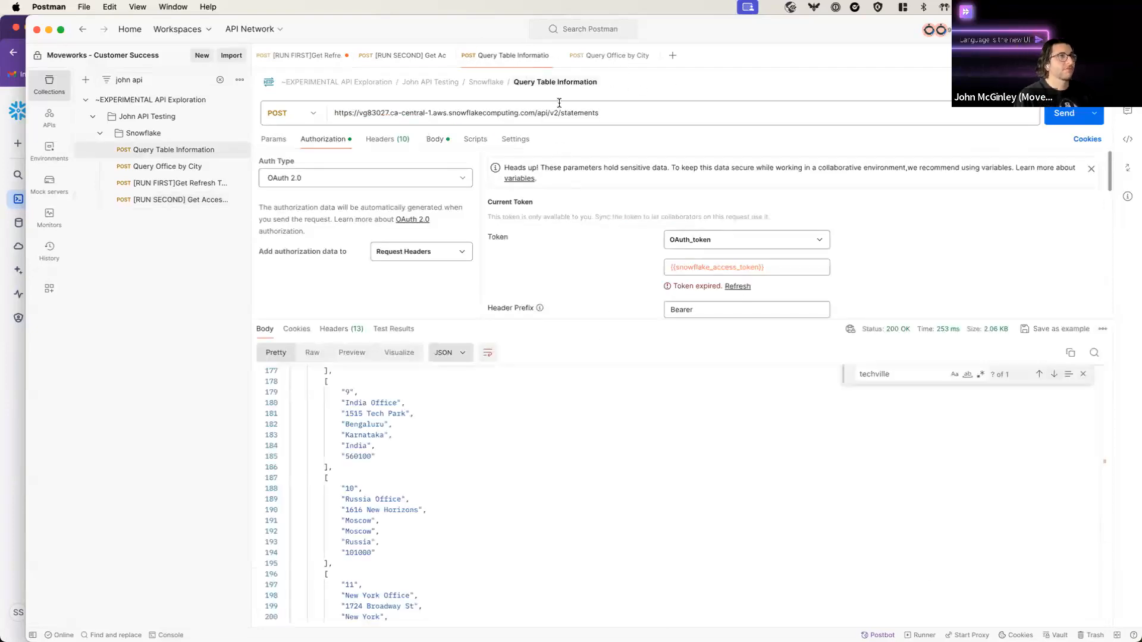
Step: Re-send Query Office by City and inspect the returned Middle East Office row for Dubai, UAE
click(621, 59)
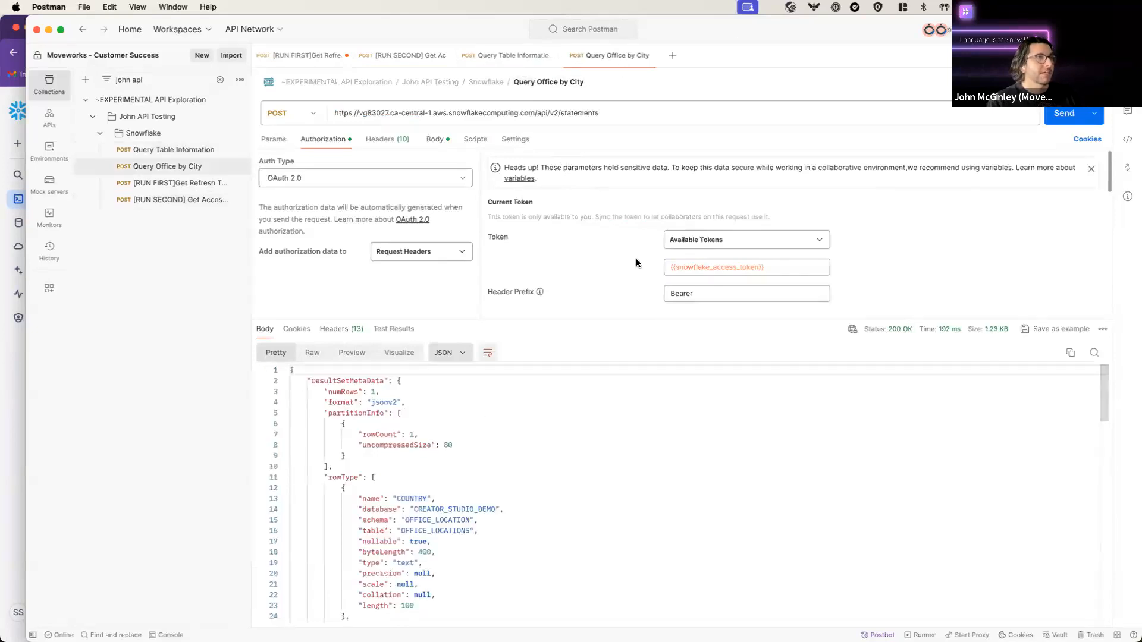
click(432, 143)
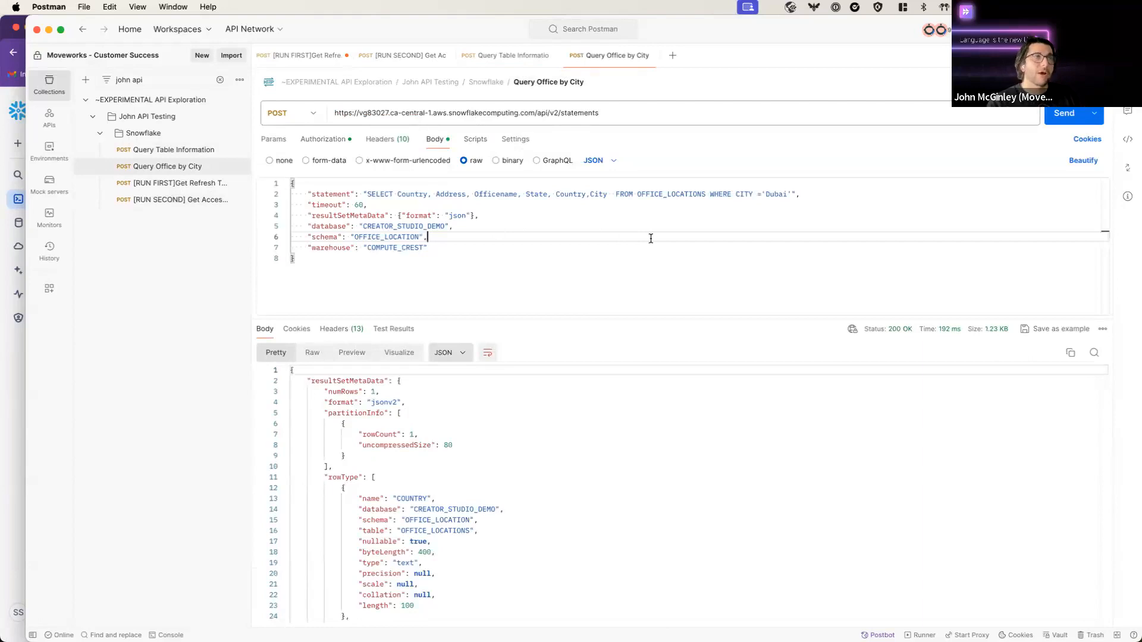
key(super+Return)
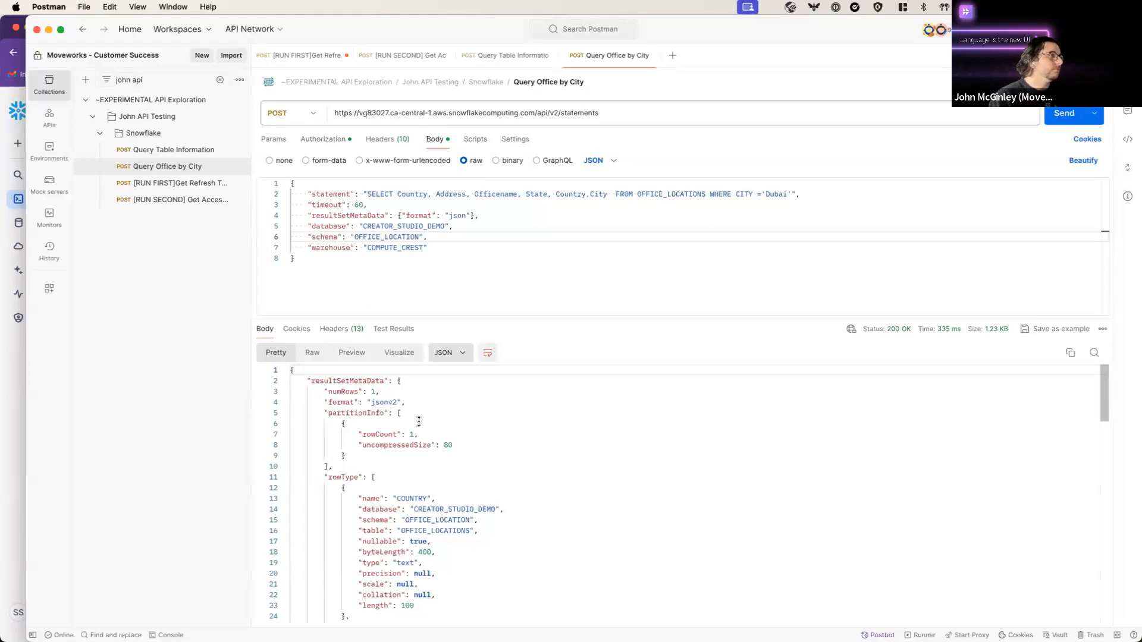
click(285, 382)
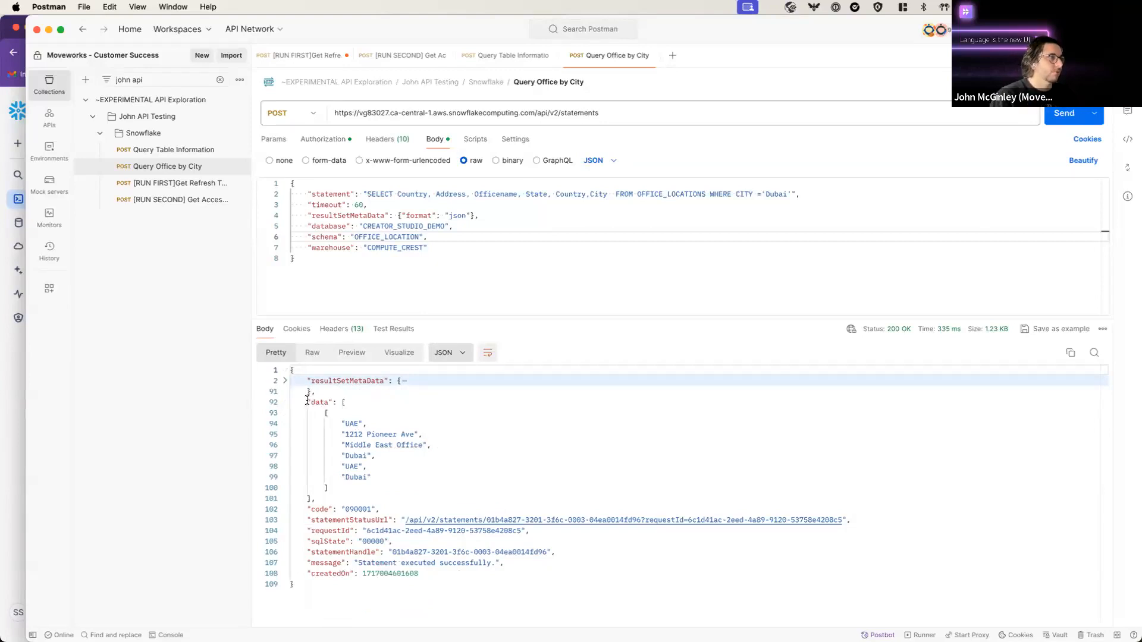
drag(307, 402, 415, 486)
click(416, 487)
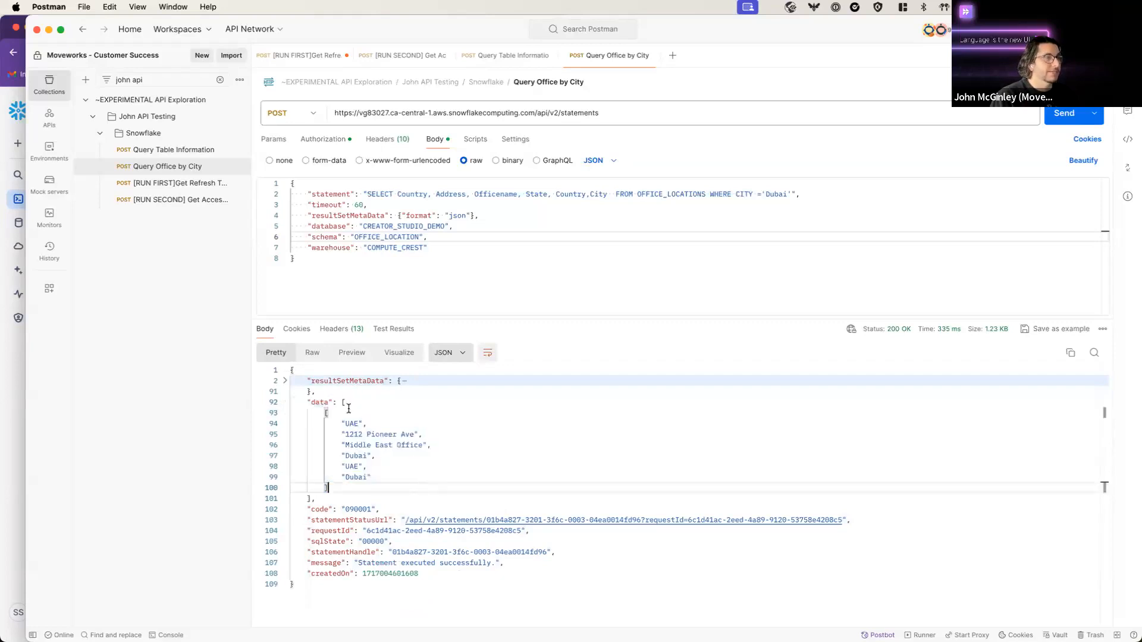
drag(326, 412, 336, 475)
click(374, 484)
click(341, 477)
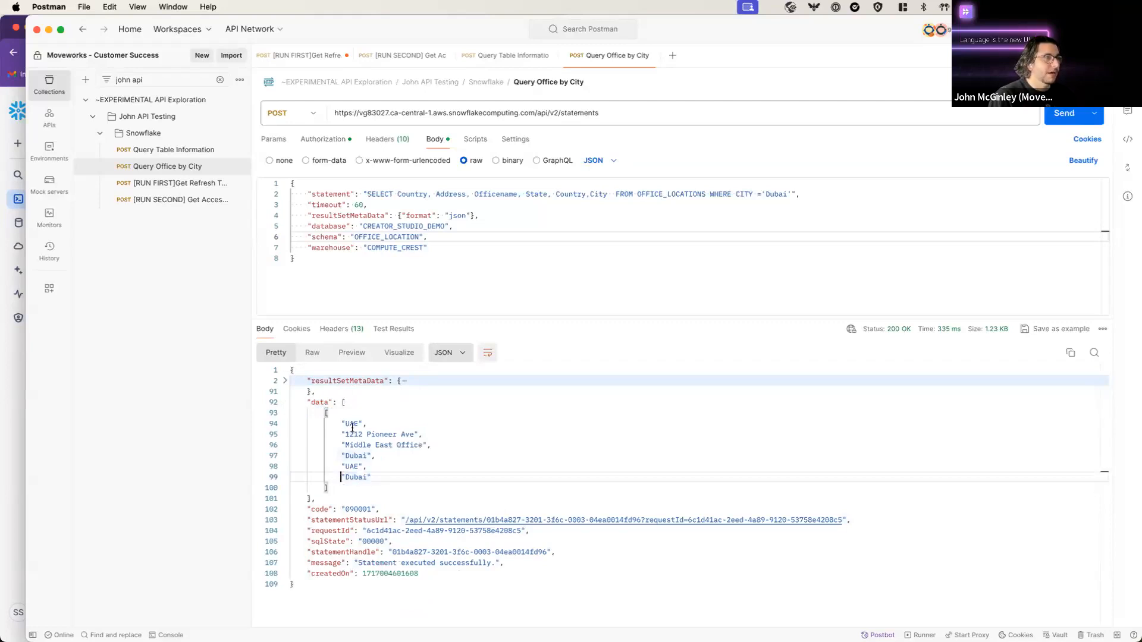
drag(345, 420, 376, 483)
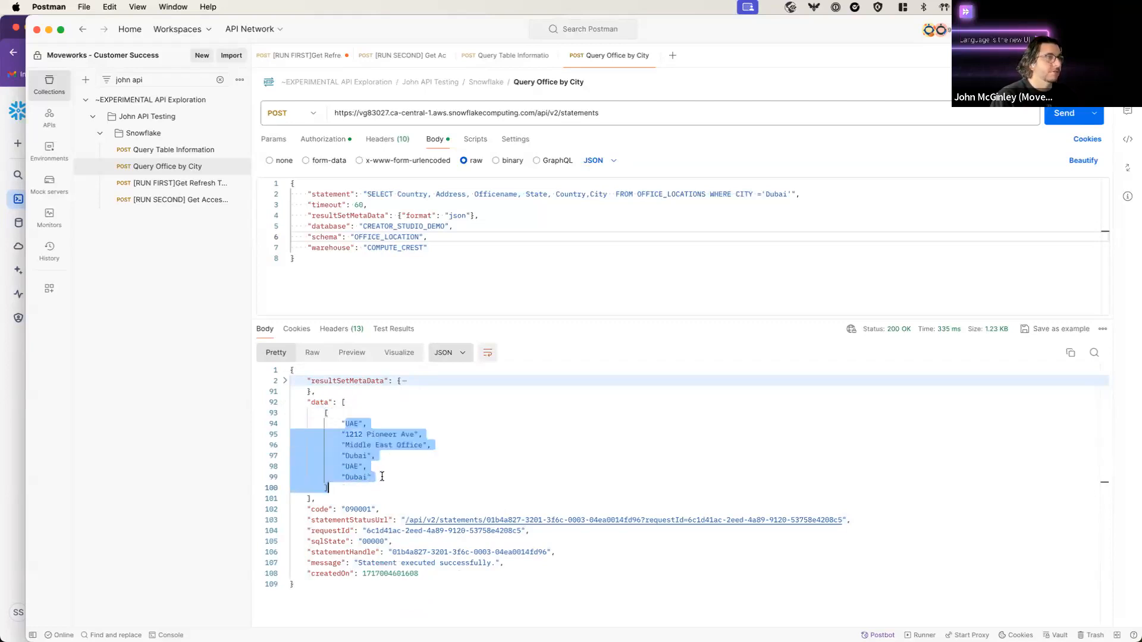
click(382, 477)
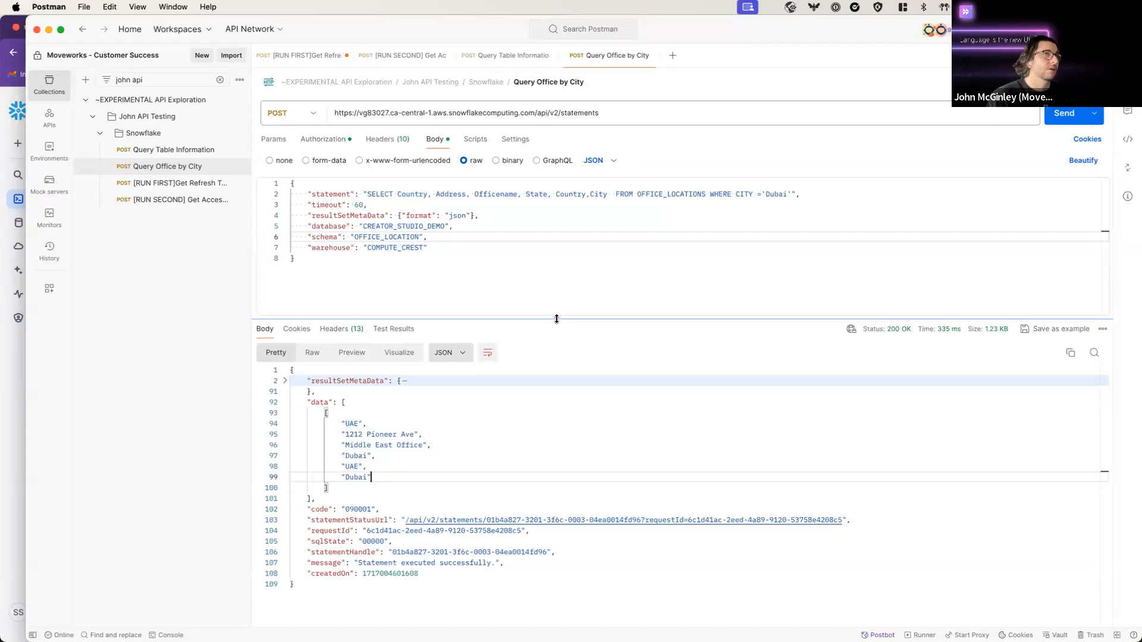
Step: Maximize the browser and open the Snowflake worksheet inserting office_locations rows
double_click(365, 31)
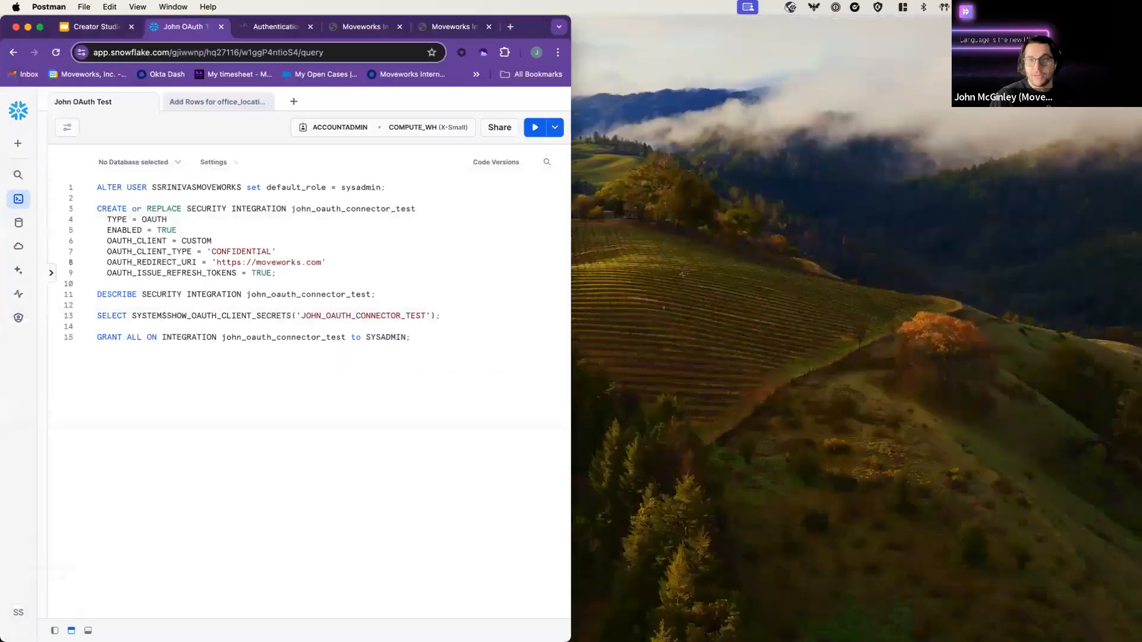
click(192, 262)
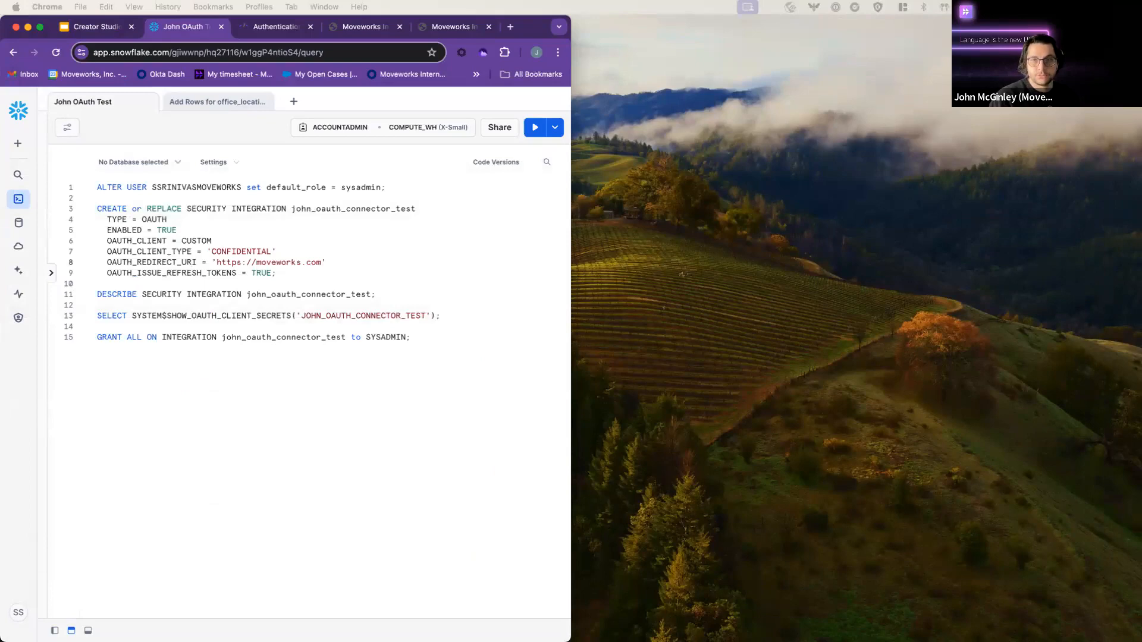
double_click(541, 26)
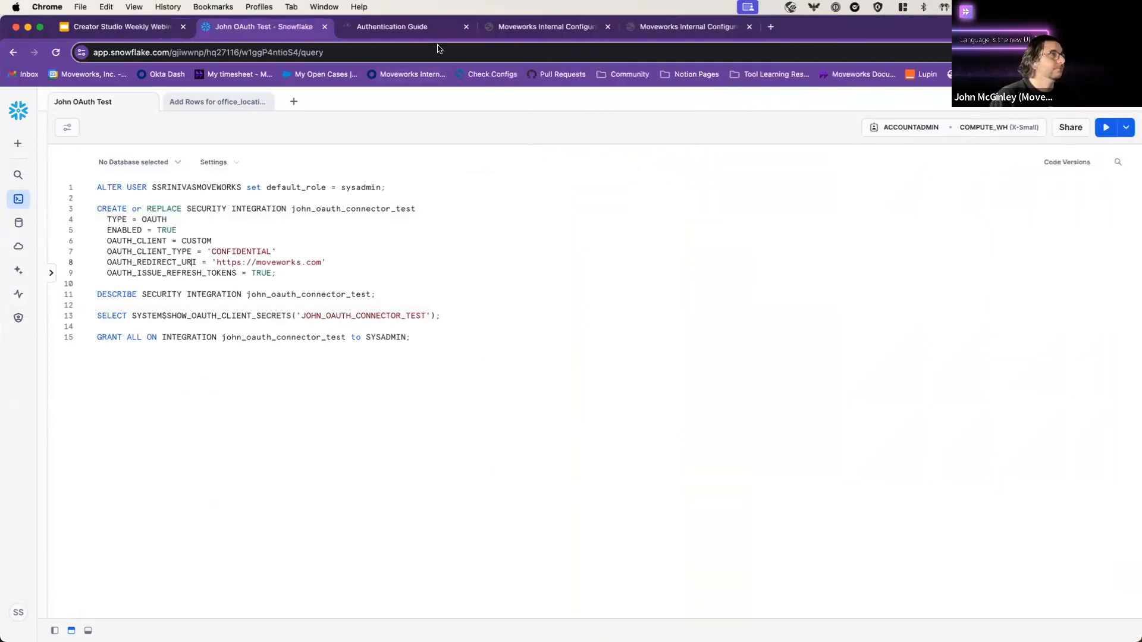
click(416, 33)
click(231, 31)
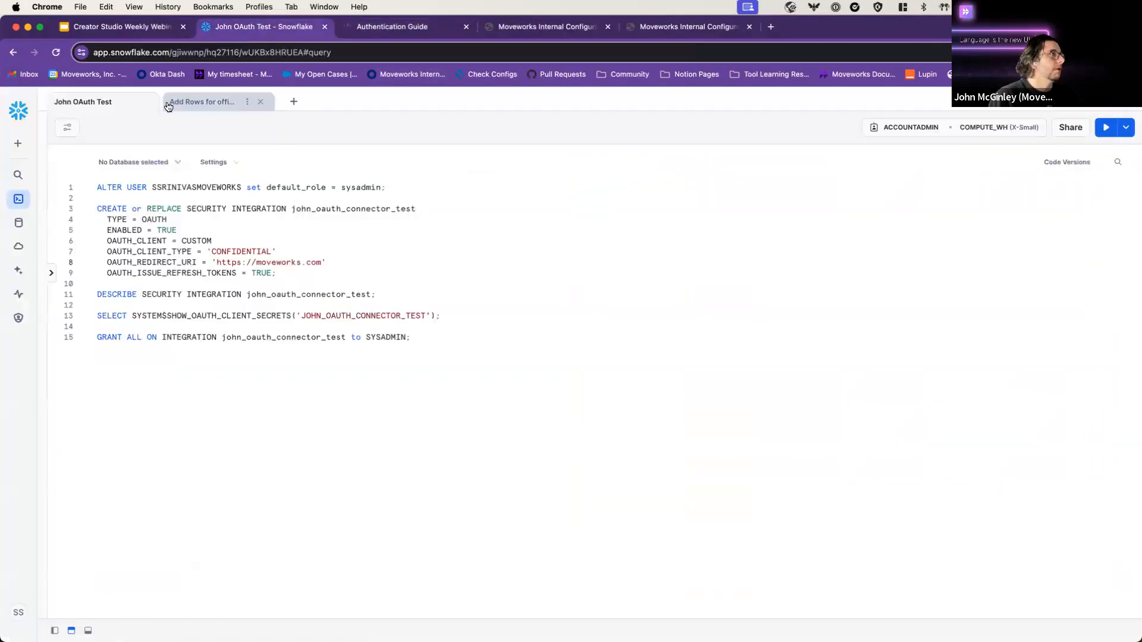
click(169, 106)
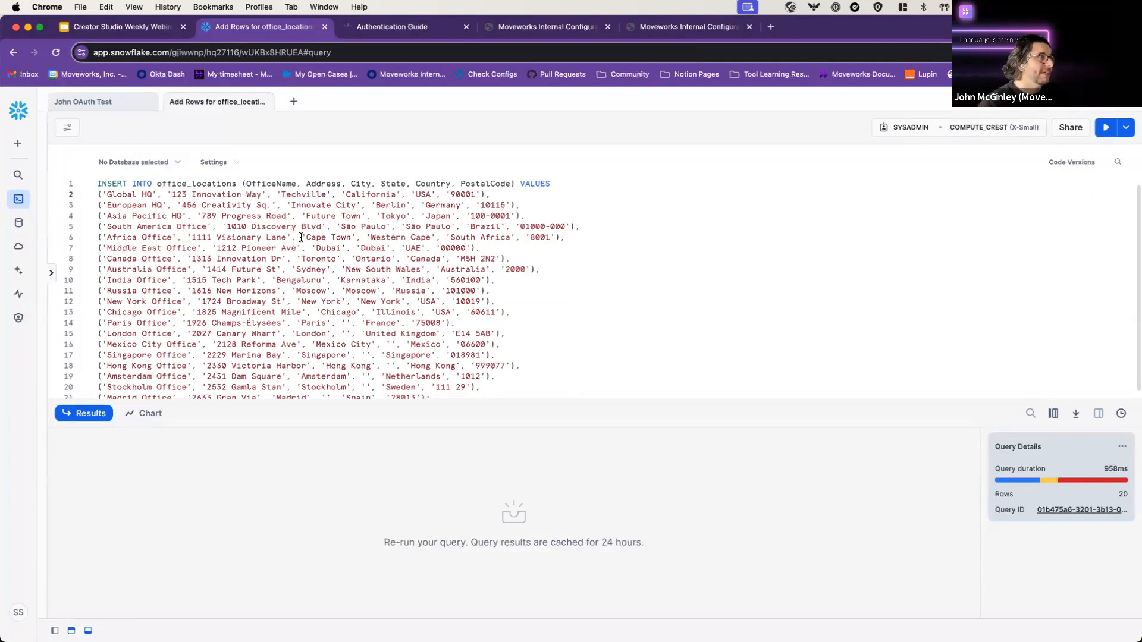
Step: Review the INSERT INTO office_locations statement, highlighting its City column
scroll(285, 243, down, 1)
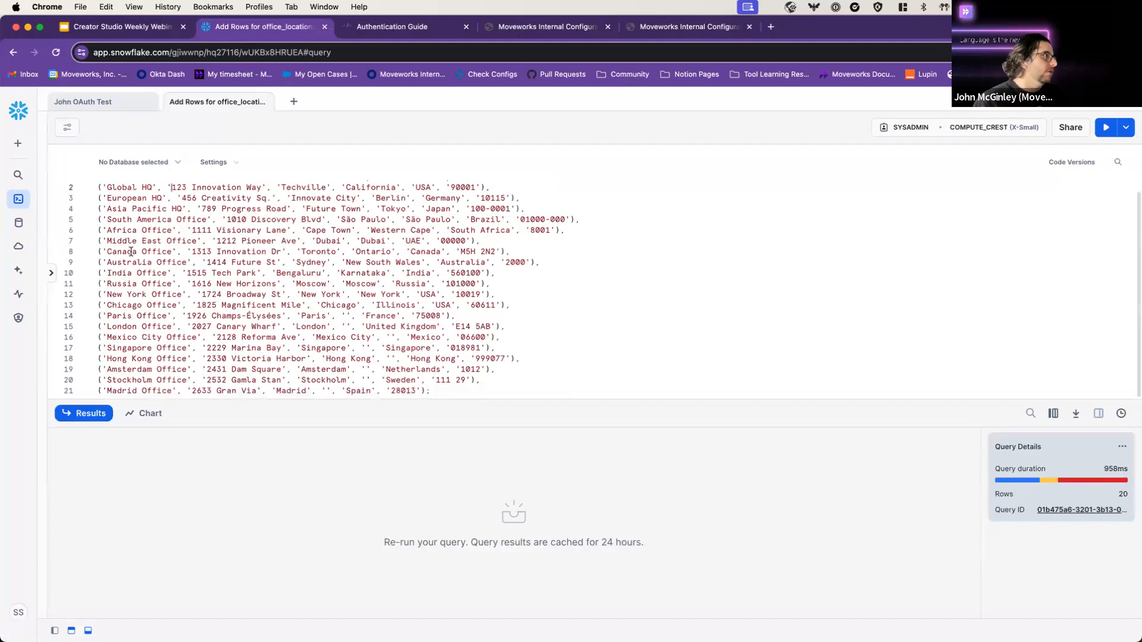
scroll(237, 252, up, 1)
scroll(190, 263, down, 1)
scroll(327, 256, up, 1)
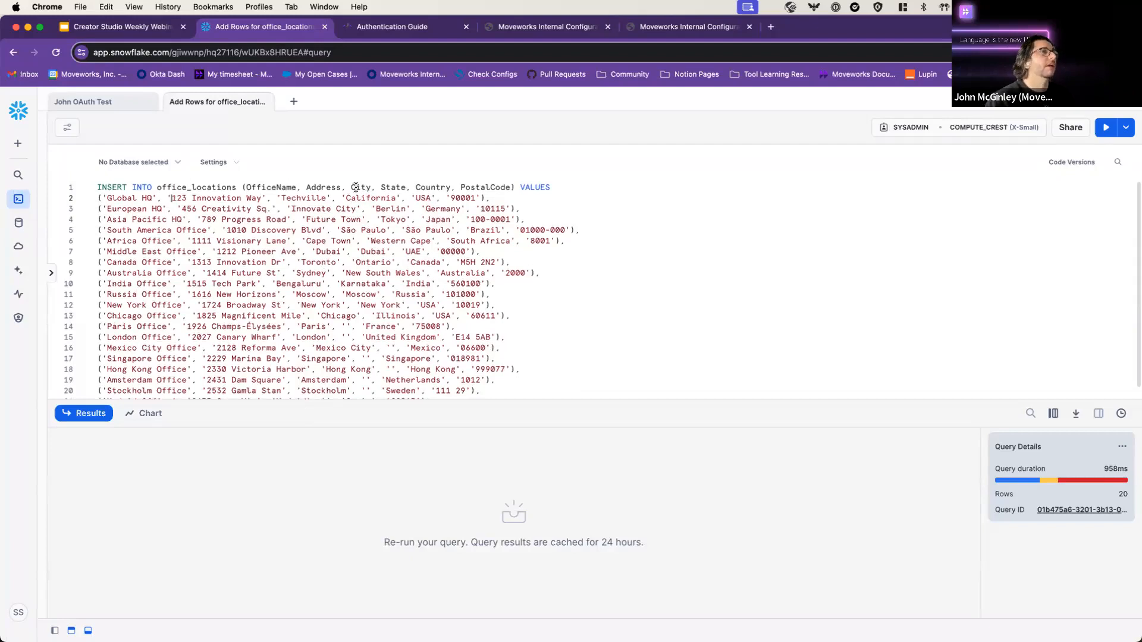
drag(351, 187, 371, 186)
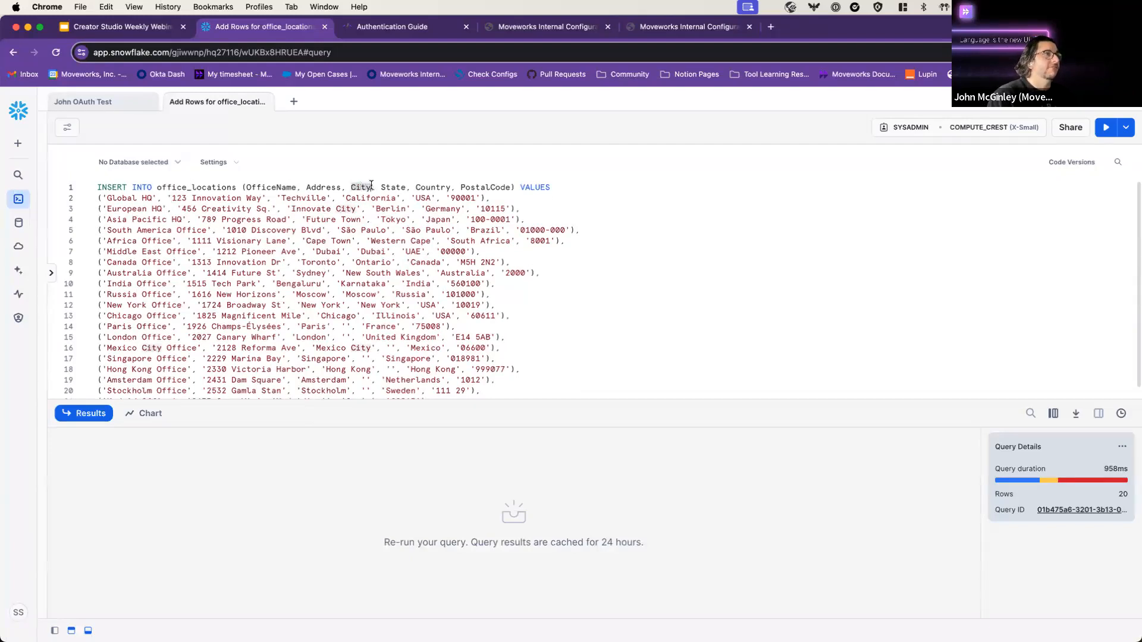
click(382, 188)
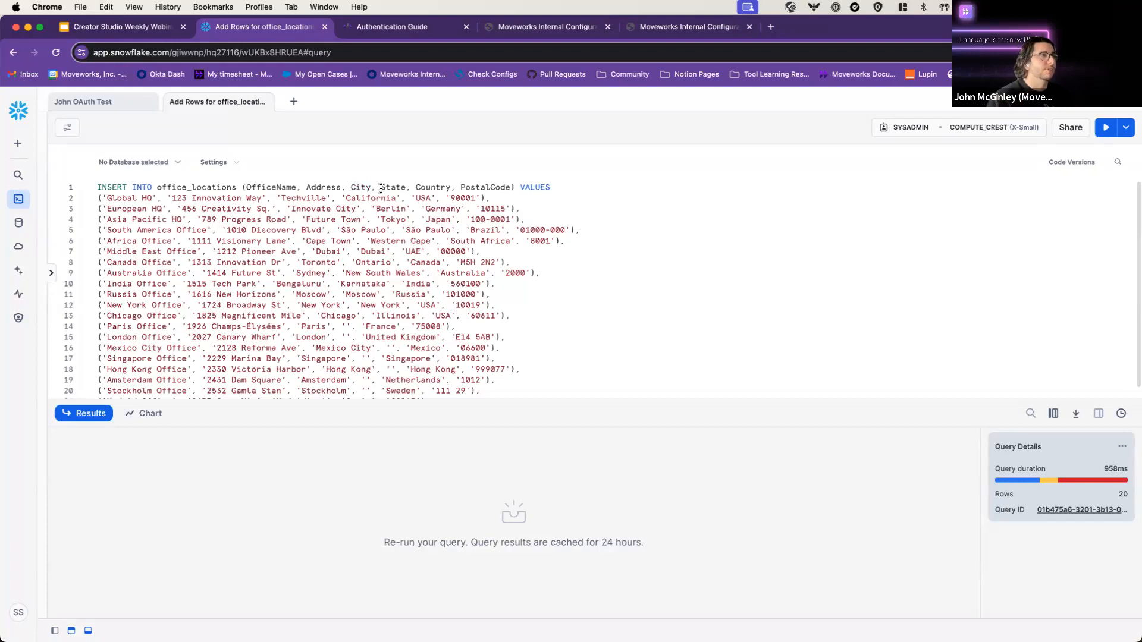
drag(369, 187, 346, 187)
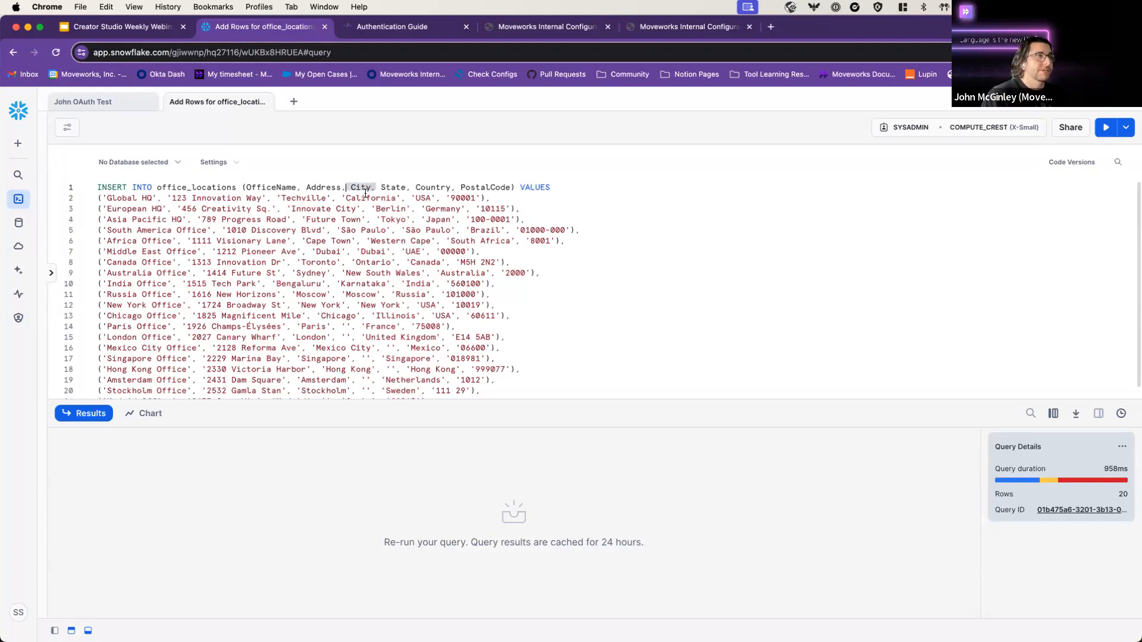
click(365, 194)
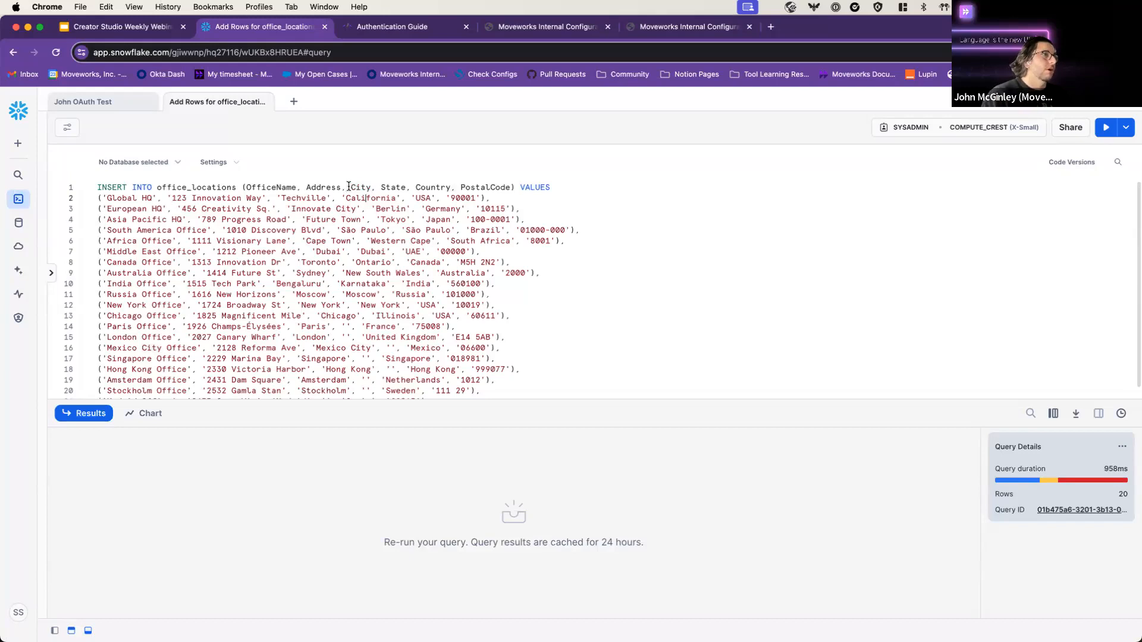
drag(349, 187, 370, 186)
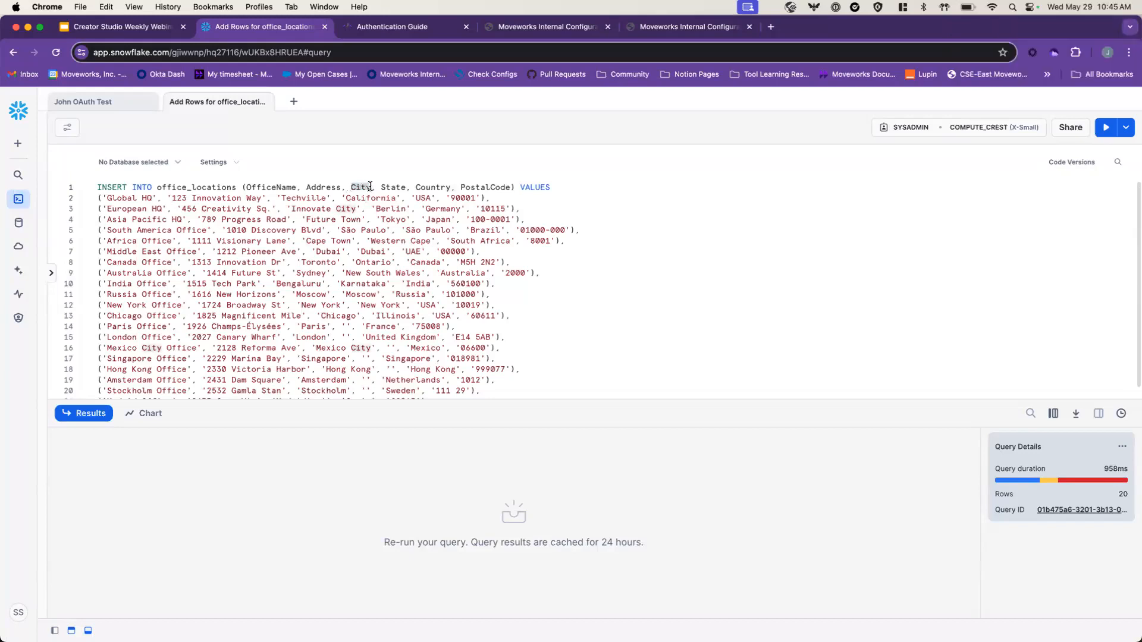
click(384, 195)
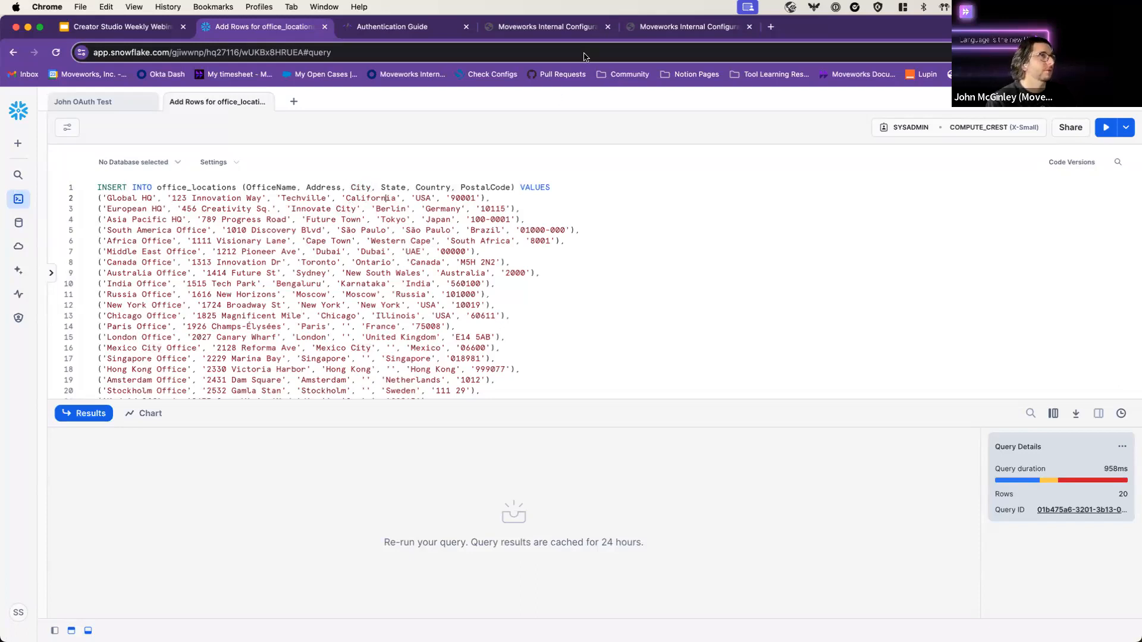
click(633, 35)
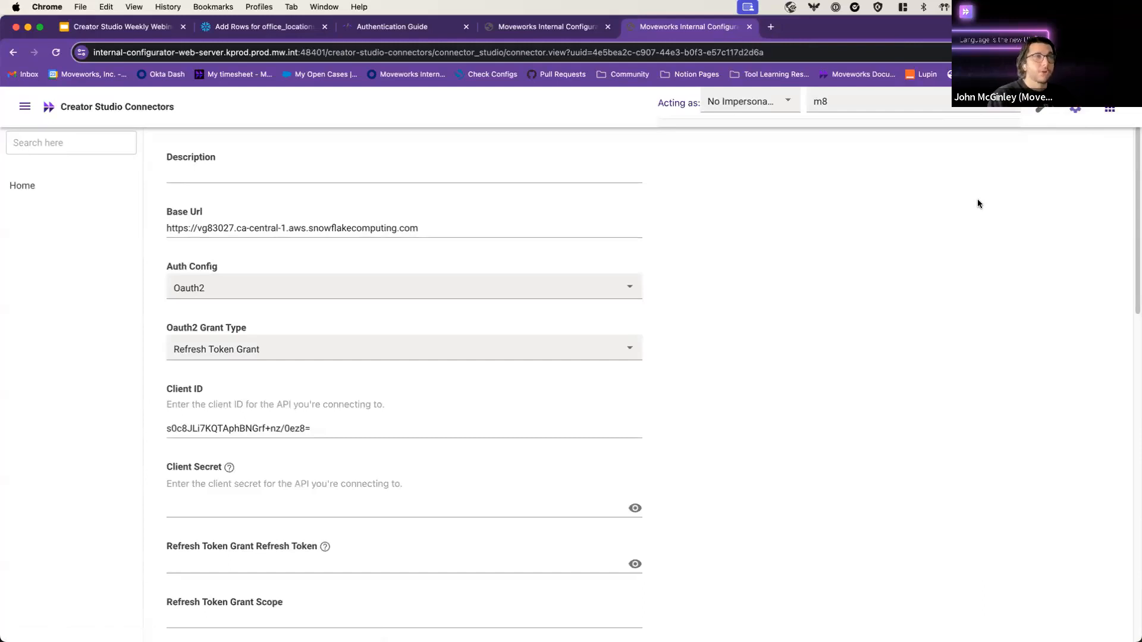
Step: Review the Snowflake connector's Base Url, OAuth2 refresh-token grant and Client ID values
click(1109, 109)
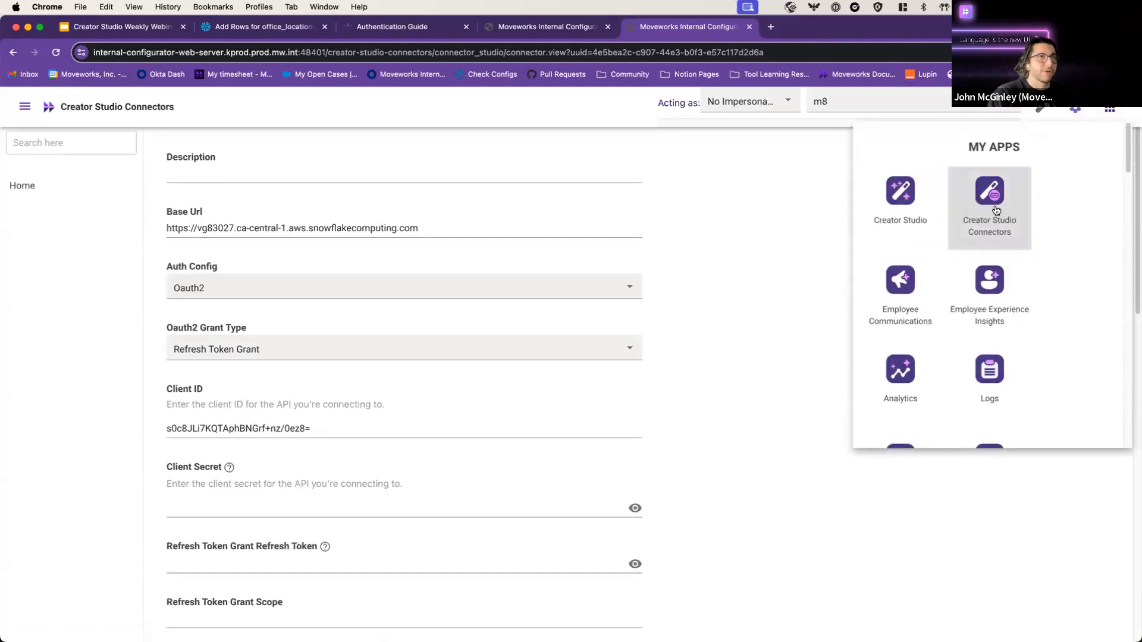
click(738, 224)
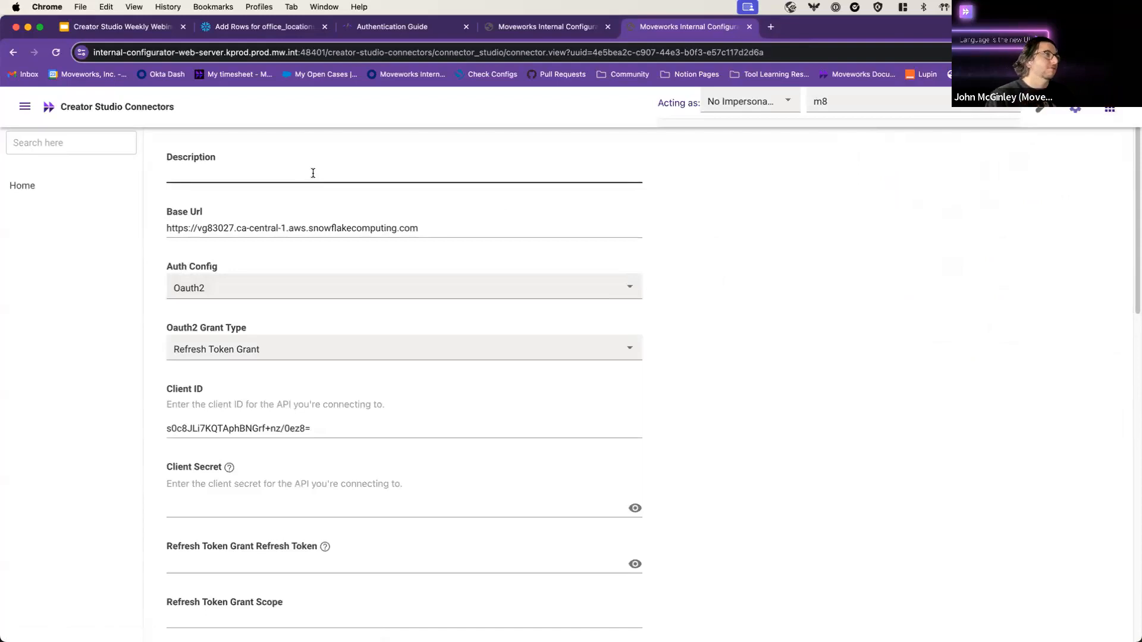
drag(421, 229, 172, 229)
click(205, 228)
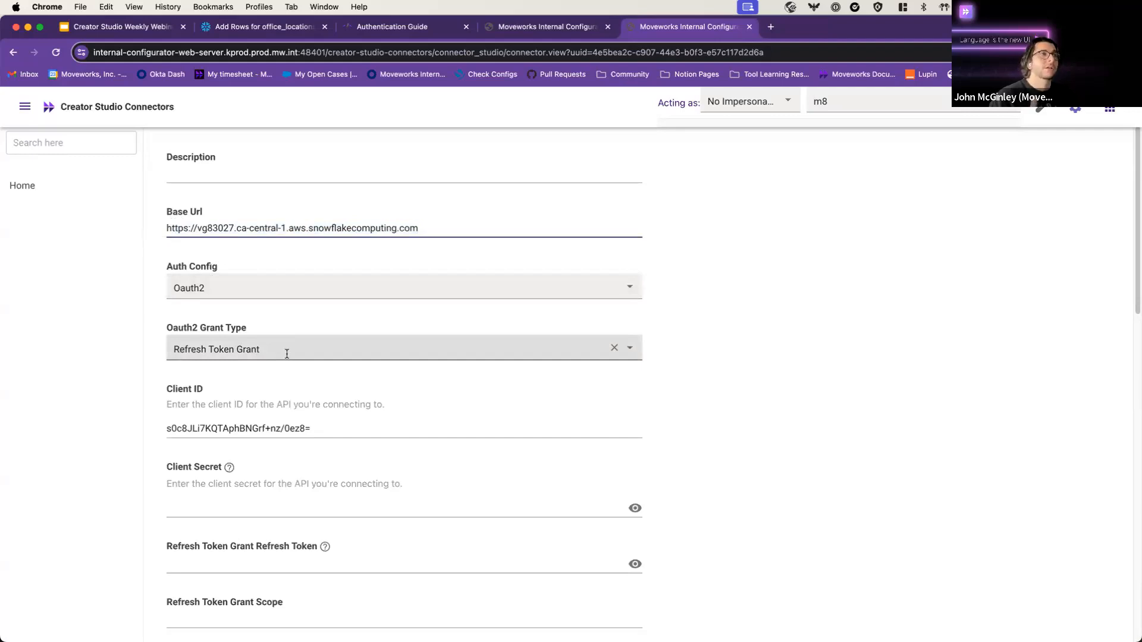
scroll(344, 344, down, 1)
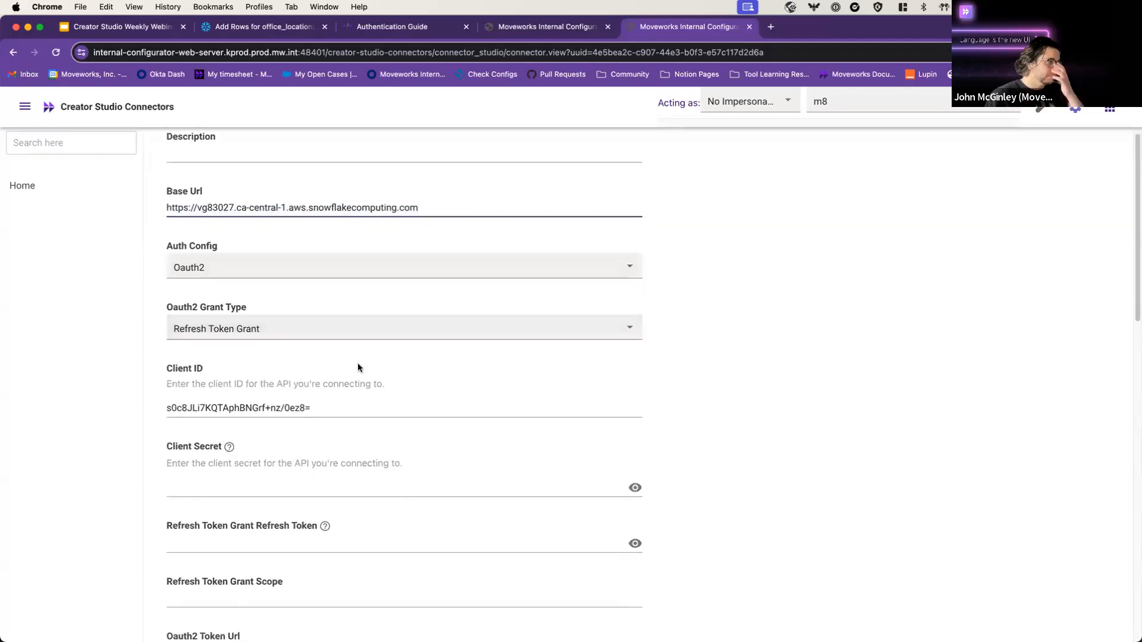
drag(316, 408, 155, 407)
click(310, 415)
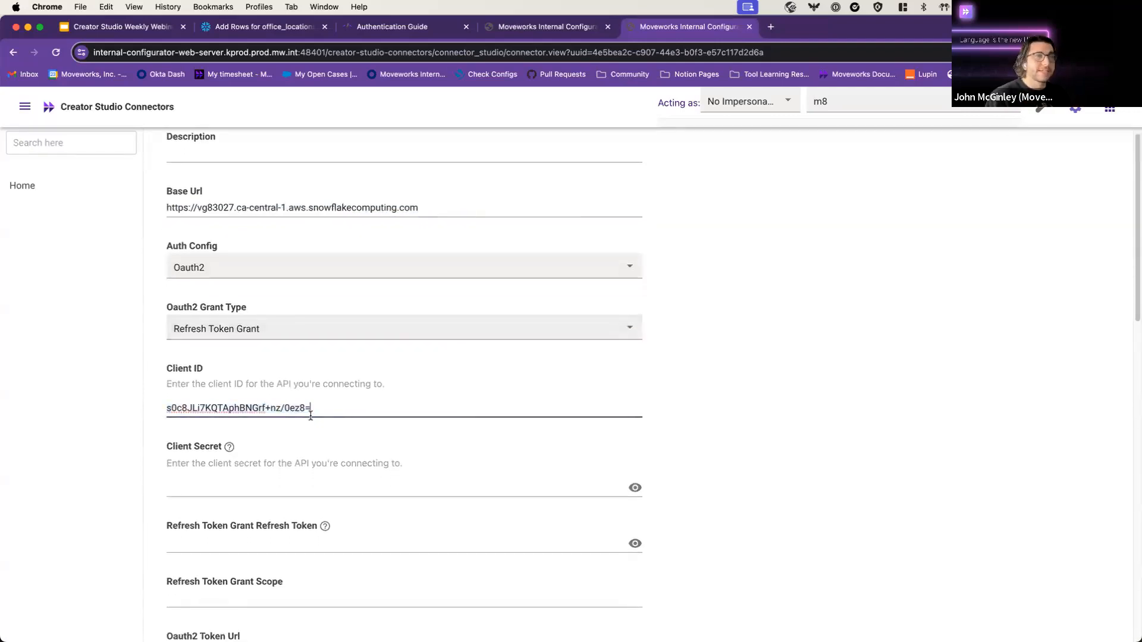
click(237, 154)
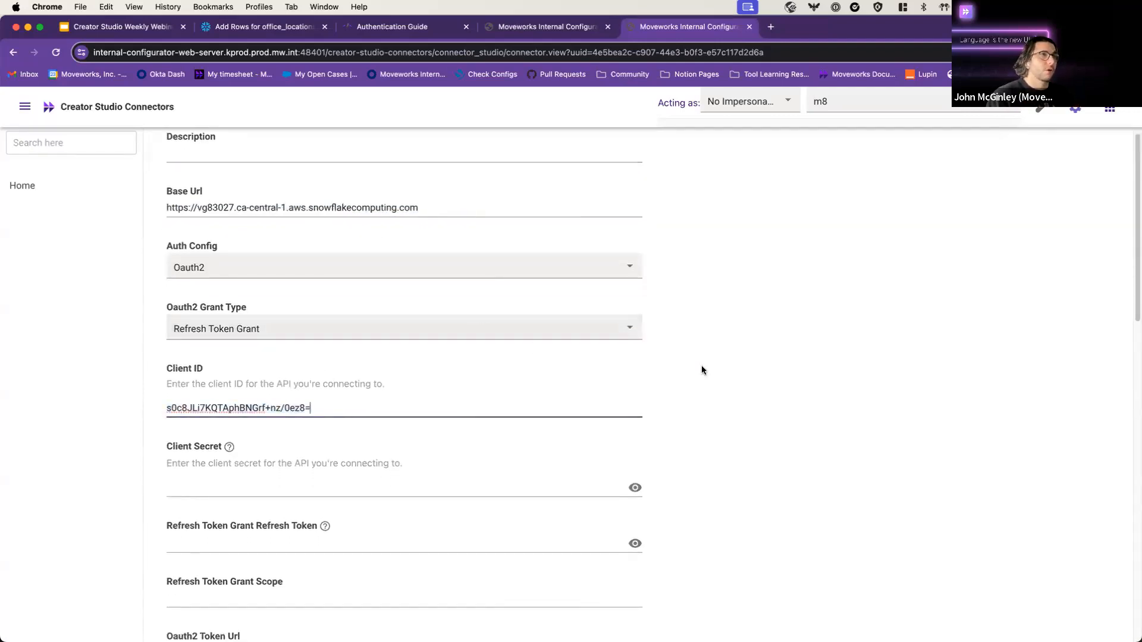
scroll(730, 337, down, 5)
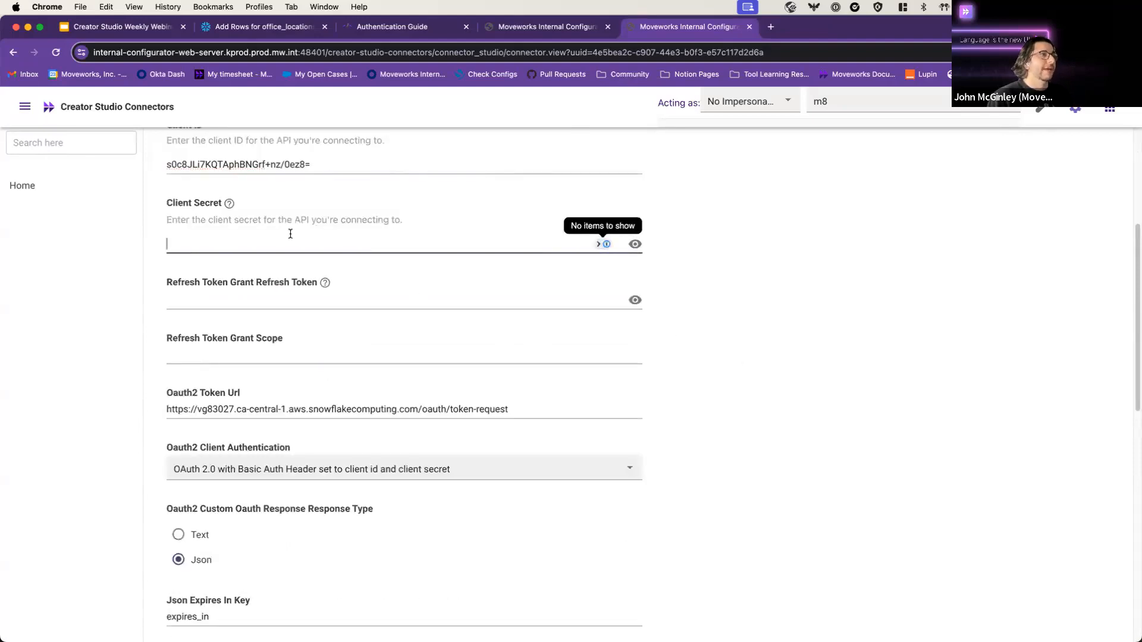
Step: Examine the empty refresh token field, the Snowflake token URL and the expires_in key setting
click(308, 297)
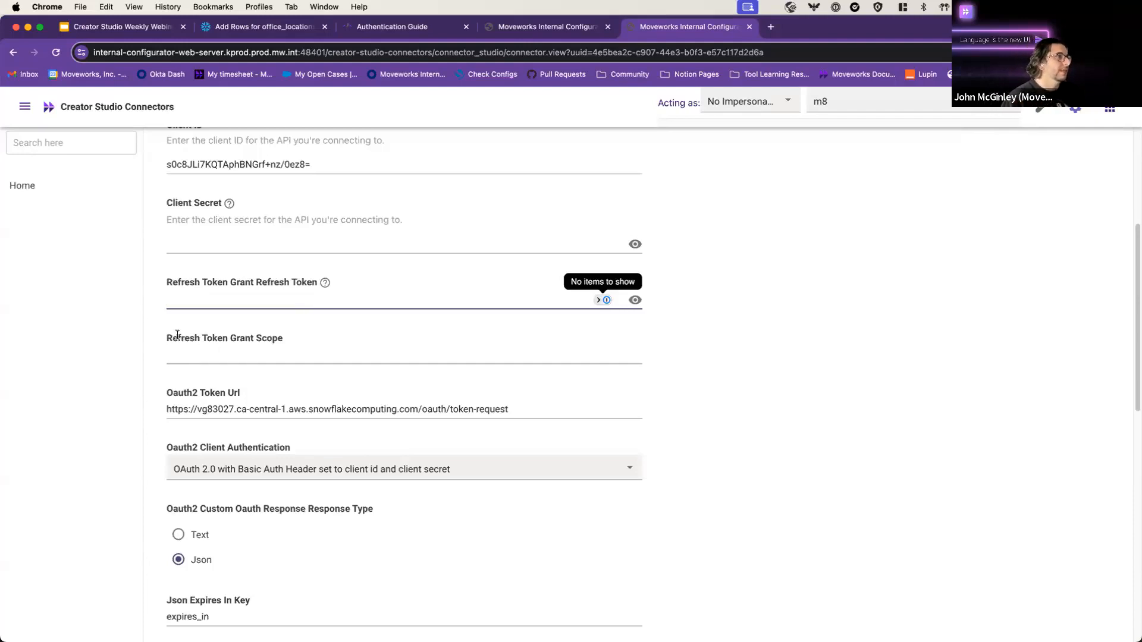
drag(177, 334, 236, 339)
click(236, 338)
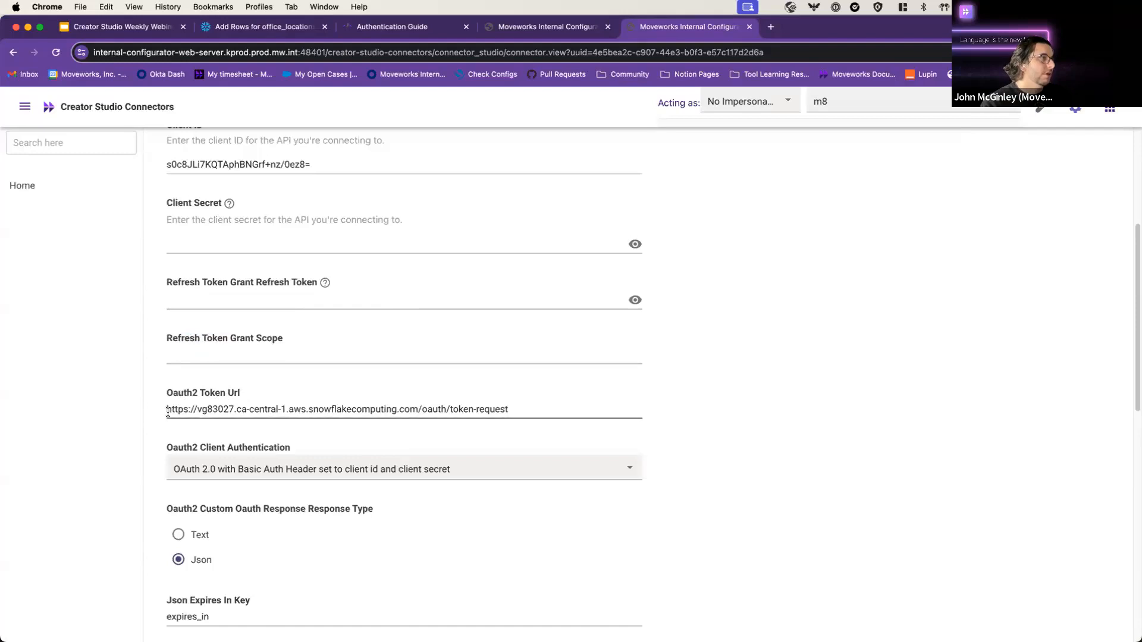
drag(168, 412, 419, 410)
click(477, 422)
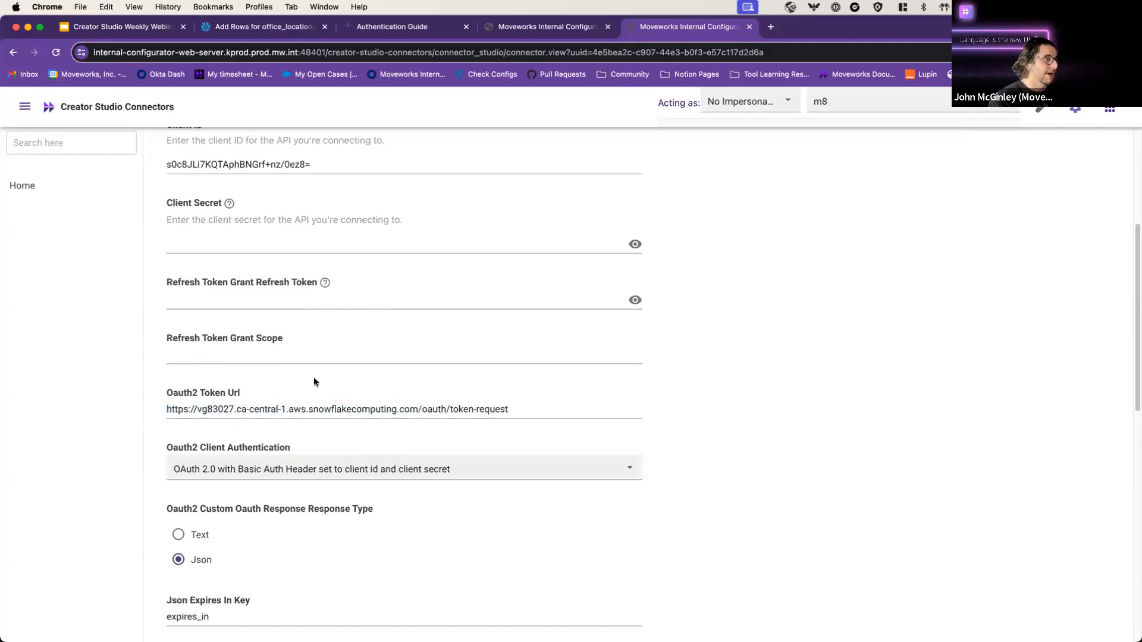
scroll(391, 369, down, 5)
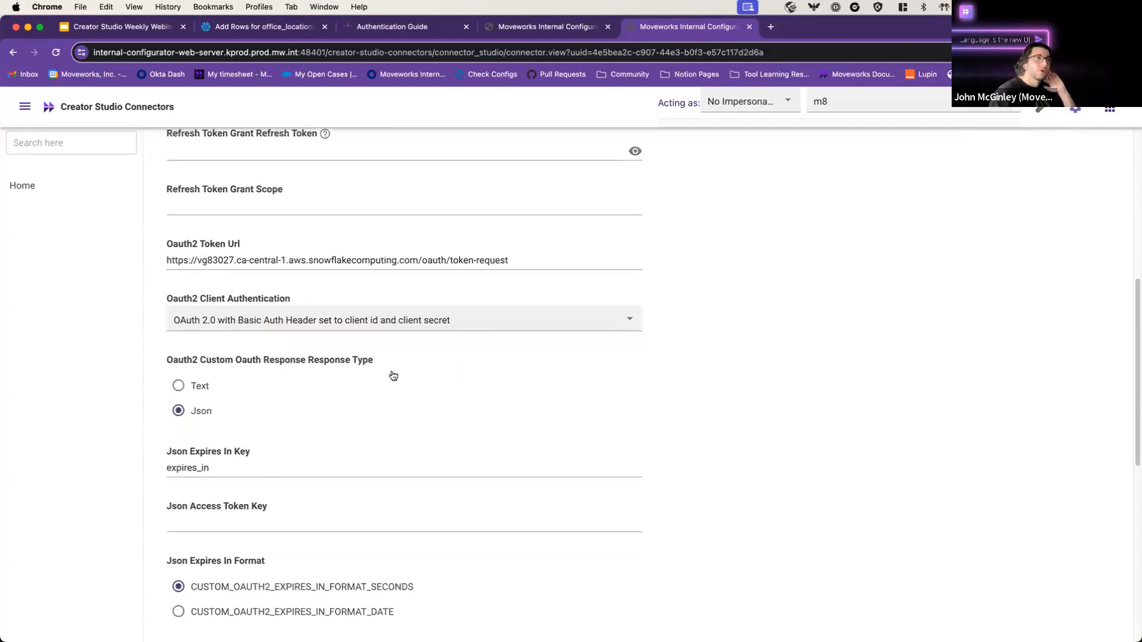
scroll(392, 376, down, 1)
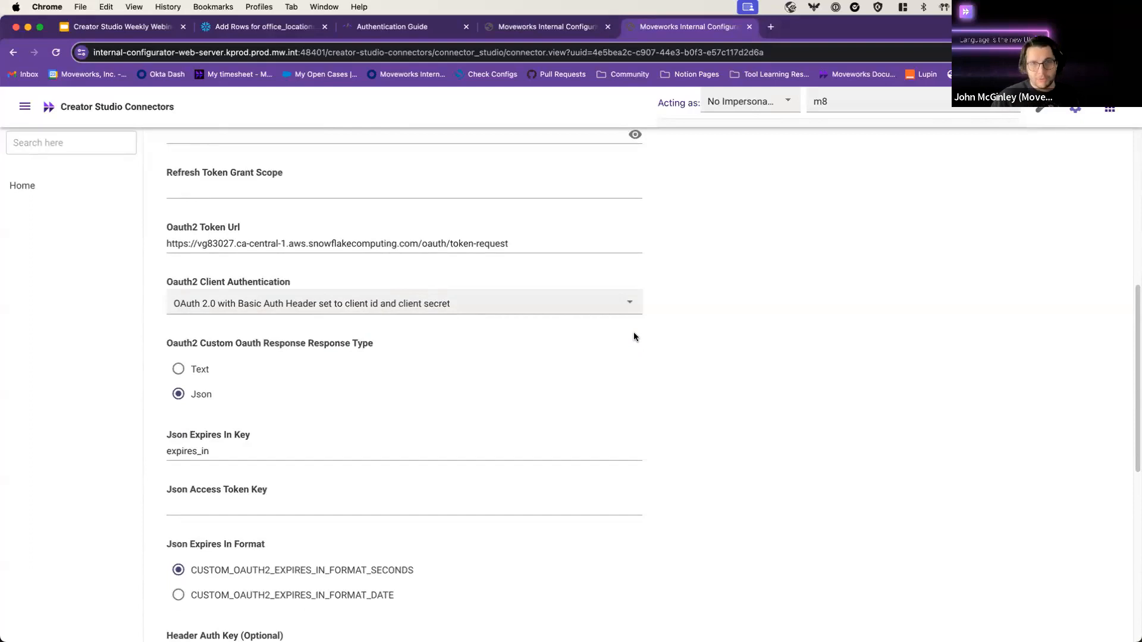
scroll(519, 394, down, 2)
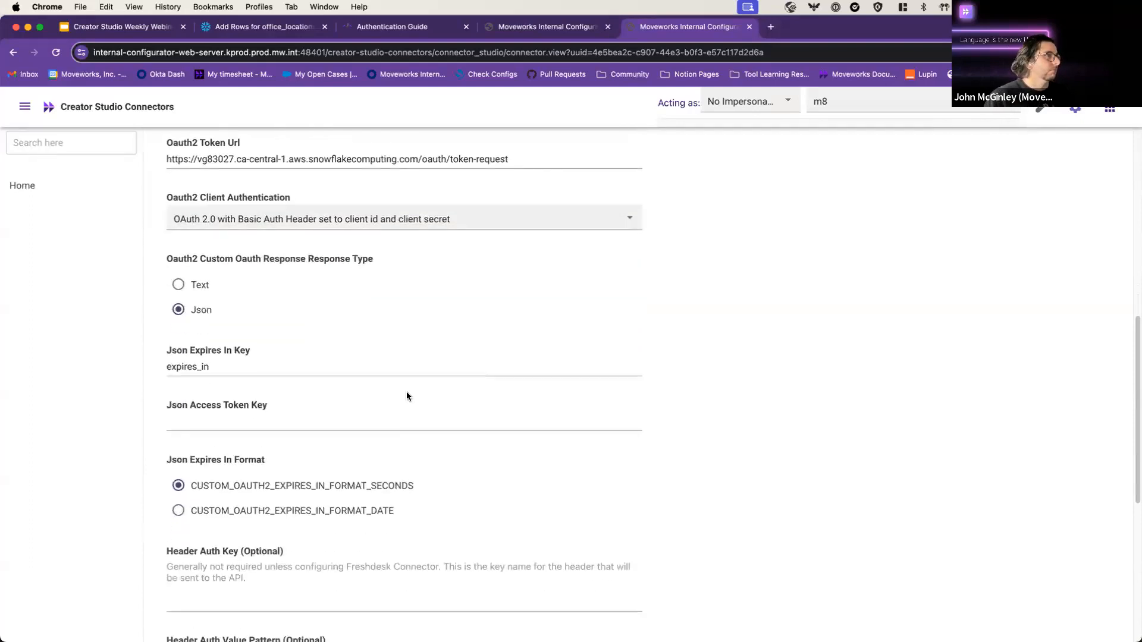
click(186, 362)
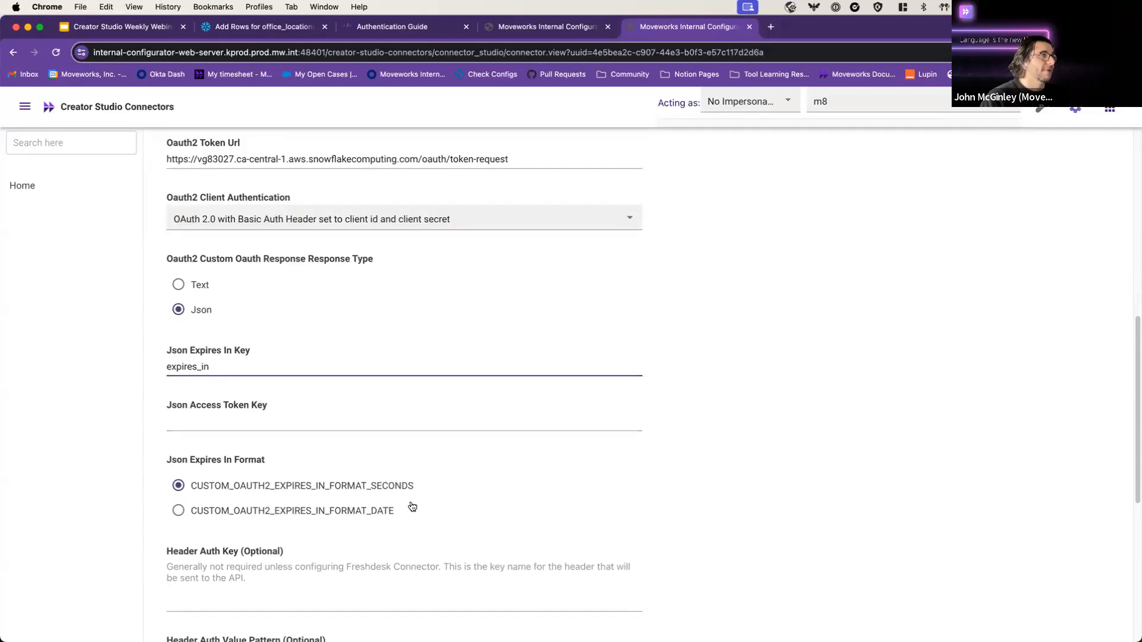
Step: Point out the empty Client Secret and the Client ID, then return to the new query's Basic Info
scroll(449, 491, up, 1)
scroll(449, 491, down, 6)
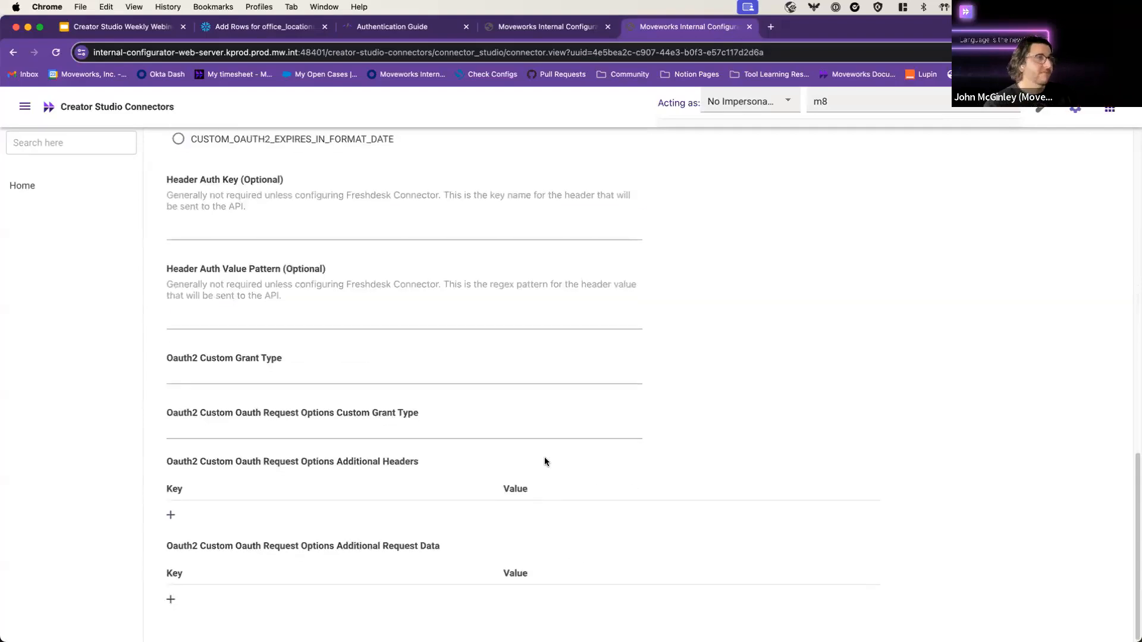
scroll(602, 470, up, 6)
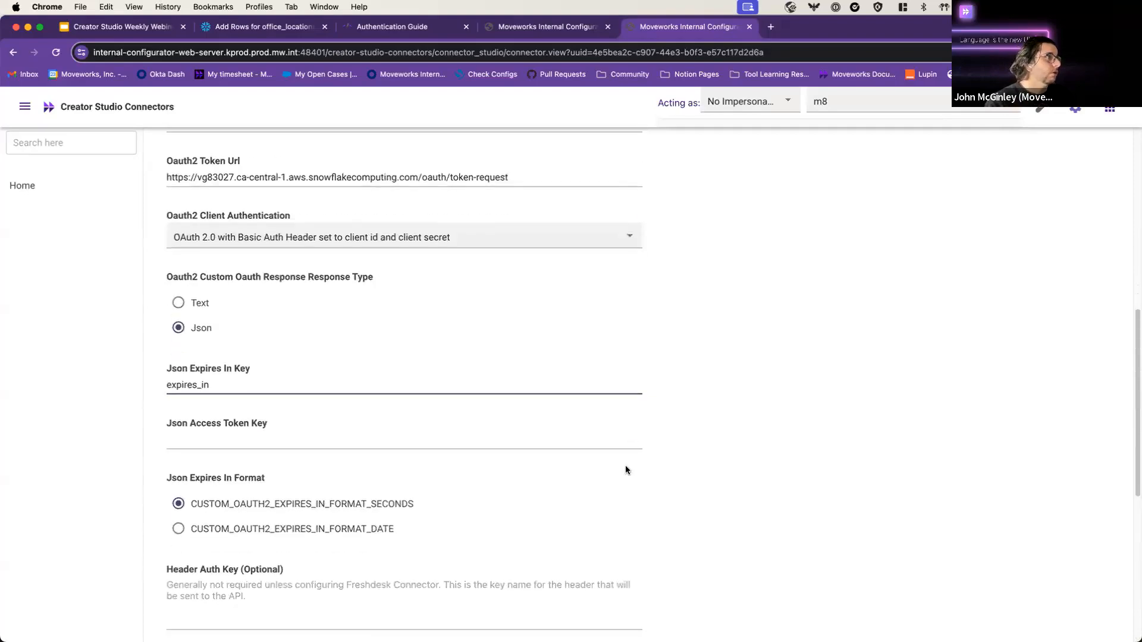
scroll(625, 470, up, 5)
drag(217, 346, 277, 340)
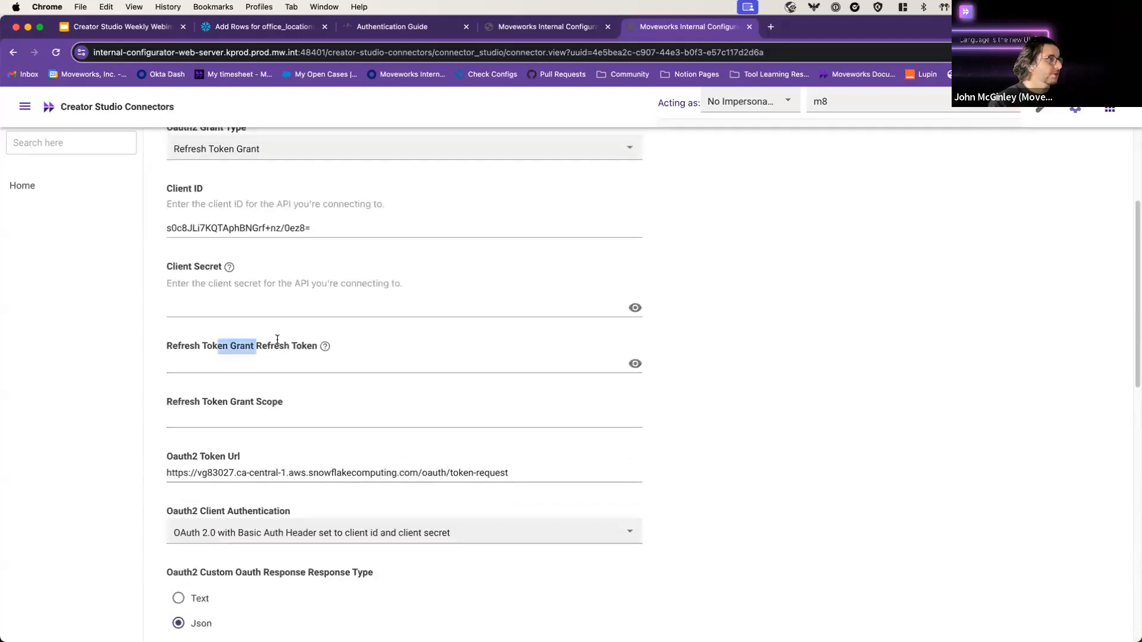
click(277, 339)
drag(178, 266, 199, 271)
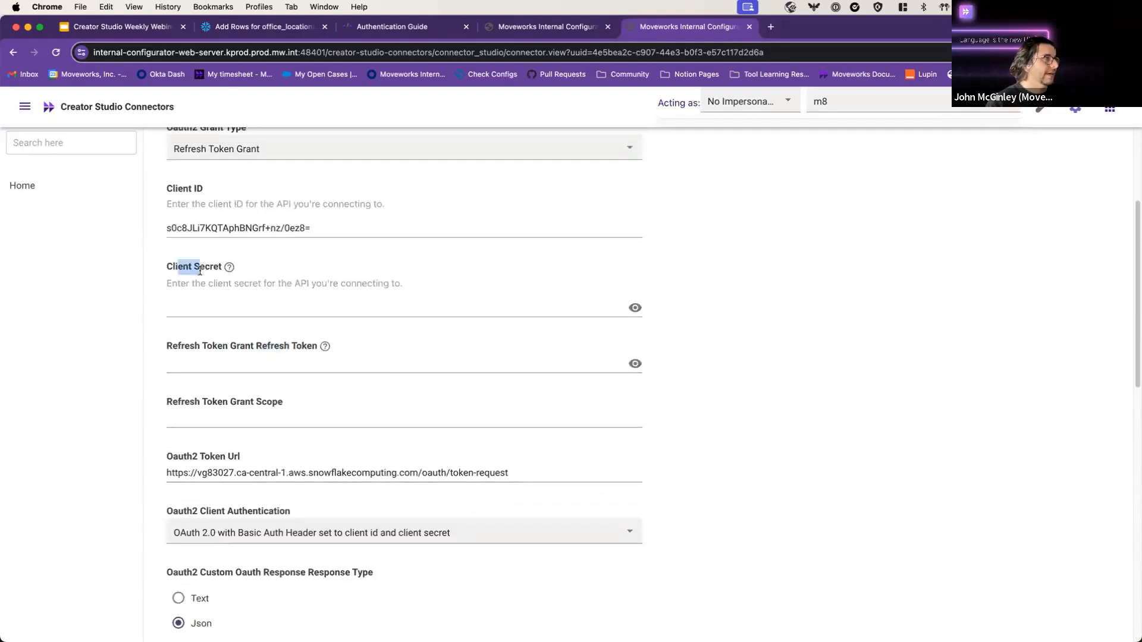
click(361, 304)
scroll(369, 309, up, 1)
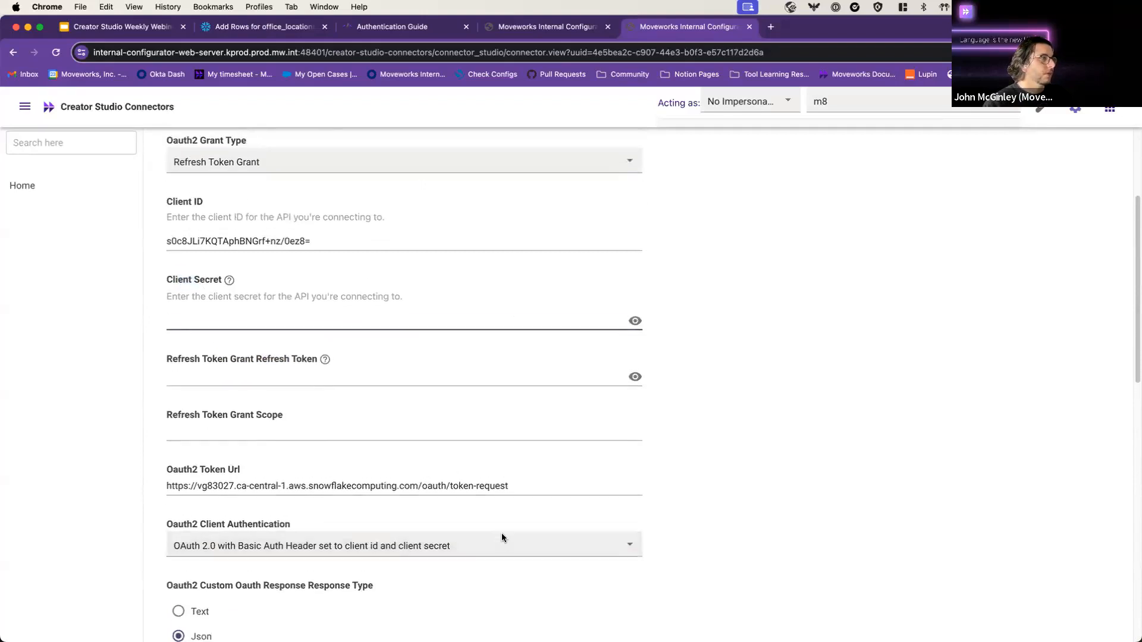
scroll(372, 383, up, 2)
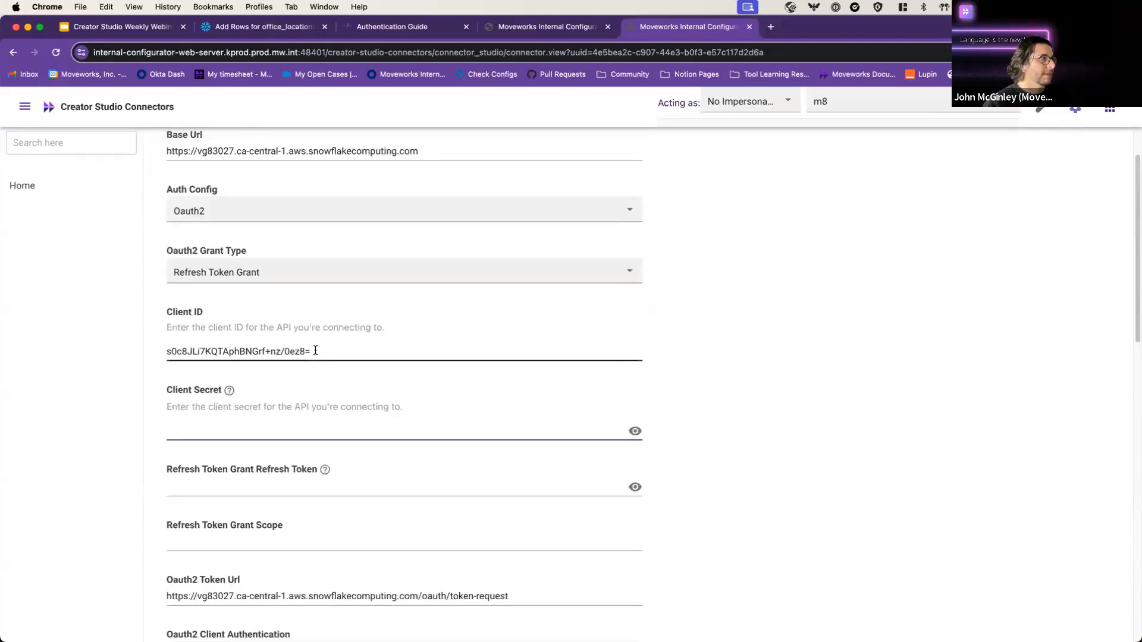
scroll(315, 351, up, 2)
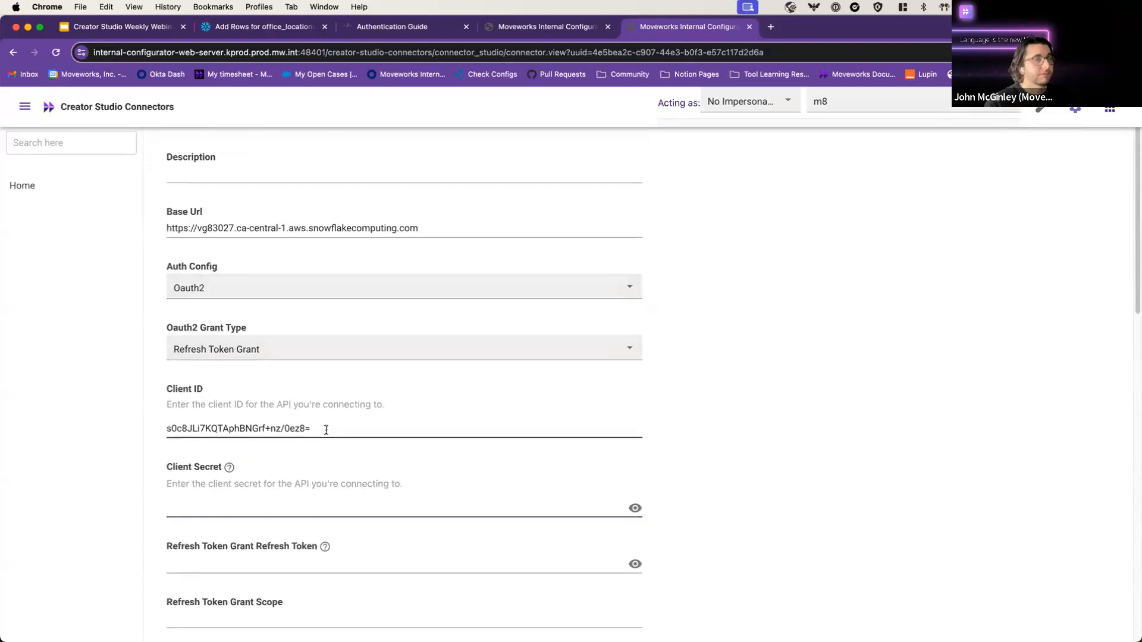
drag(325, 429, 135, 428)
click(266, 428)
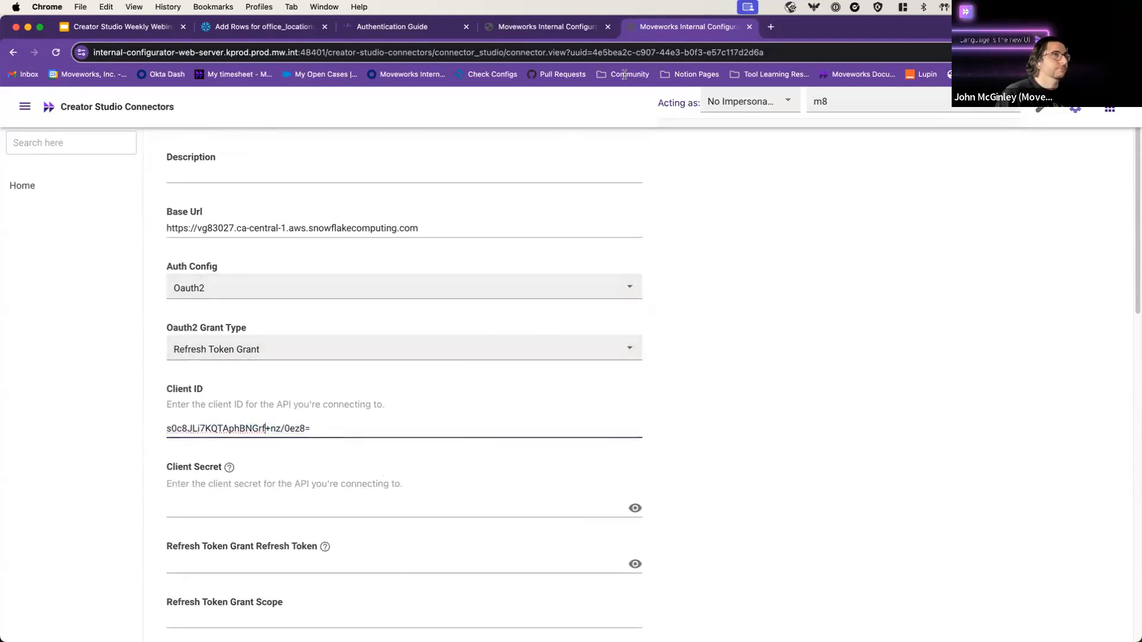
click(548, 36)
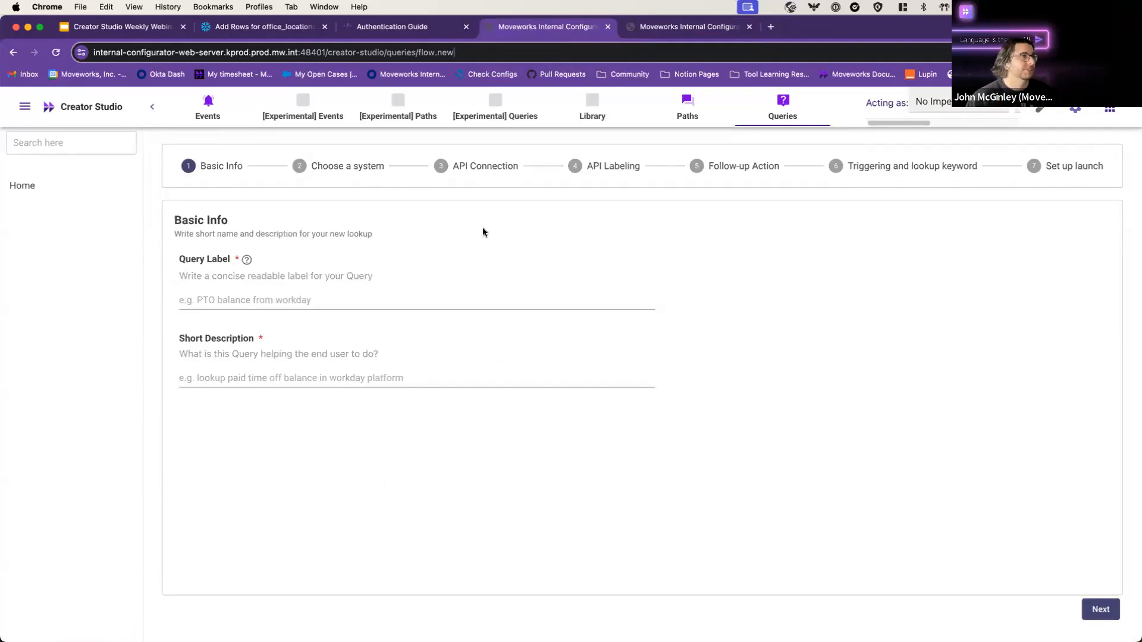
Step: Enter the query label 'Lookup Office information by City'
click(318, 298)
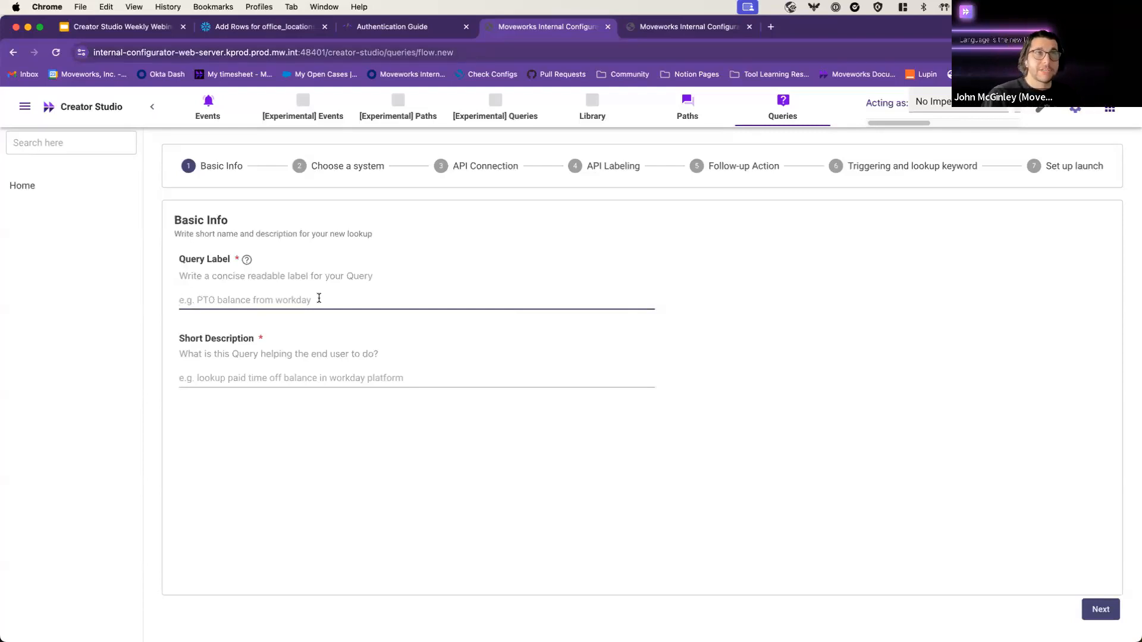
text(Look)
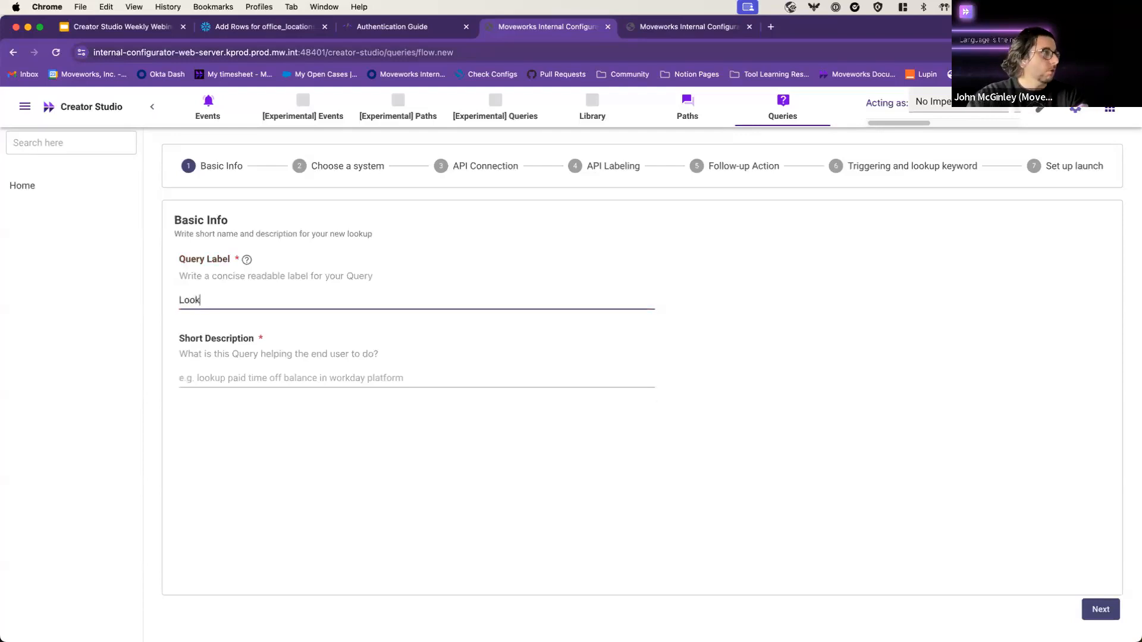
text(up Office i)
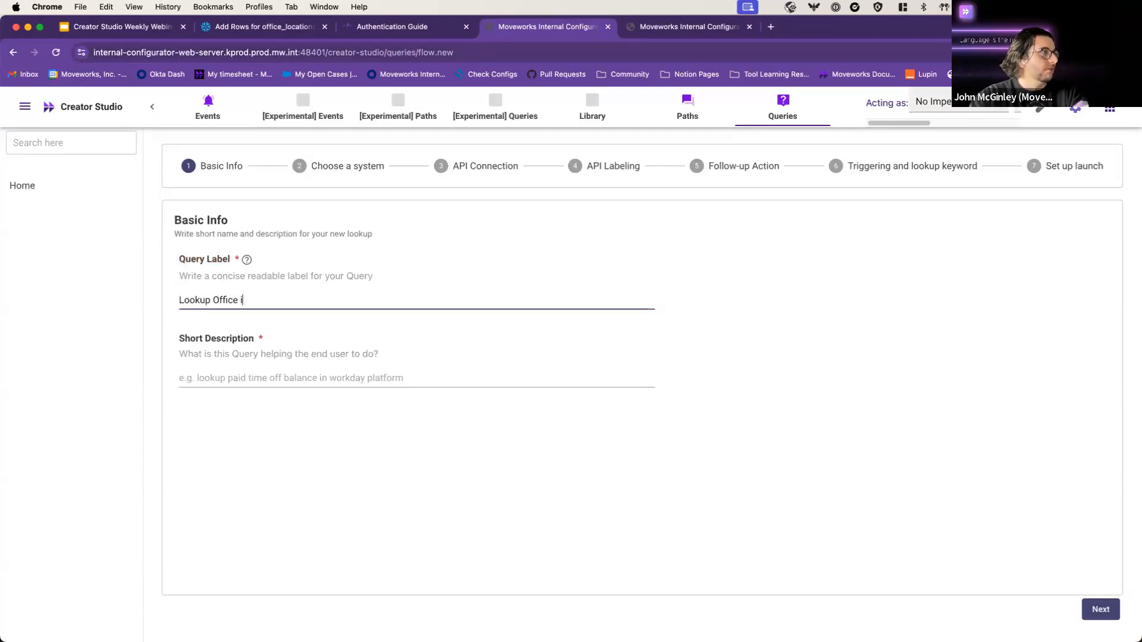
text(nformation by city)
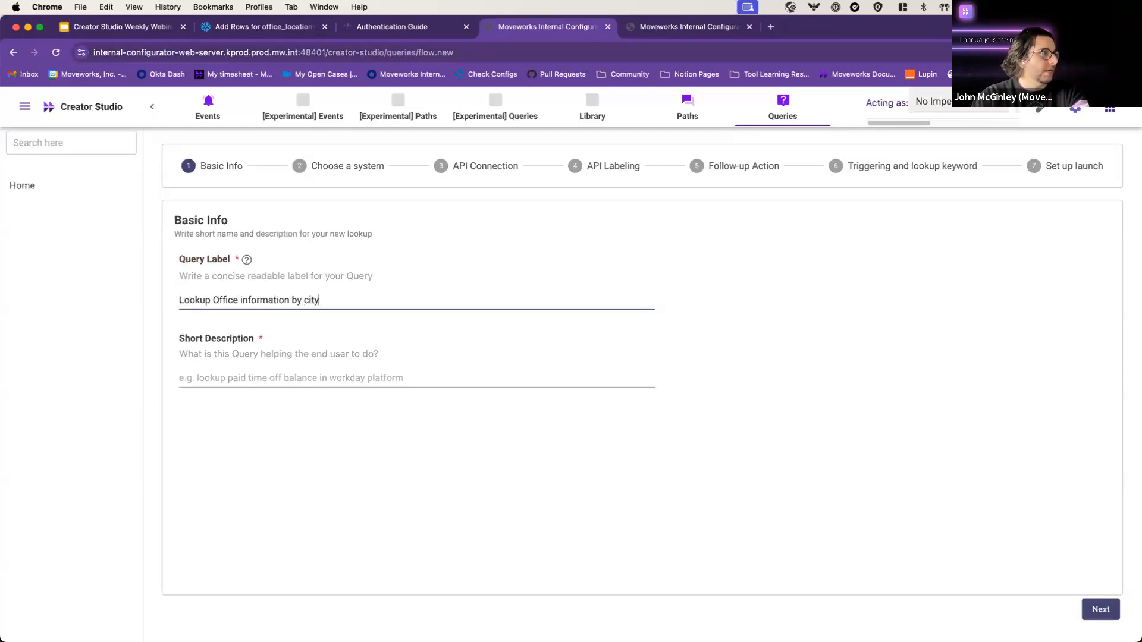
key(BackSpace)
key(BackSpace)
key(BackSpace)
key(BackSpace)
text(City)
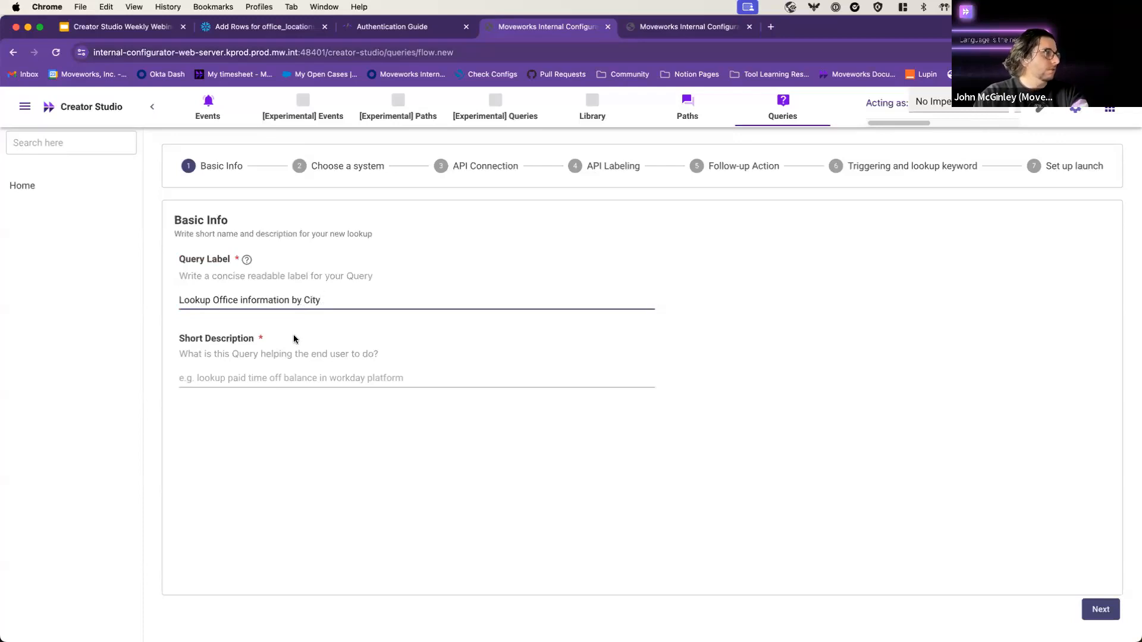
Step: Describe it as letting users query office information by providing City from Snowflake, and continue
click(323, 376)
text(Allow )
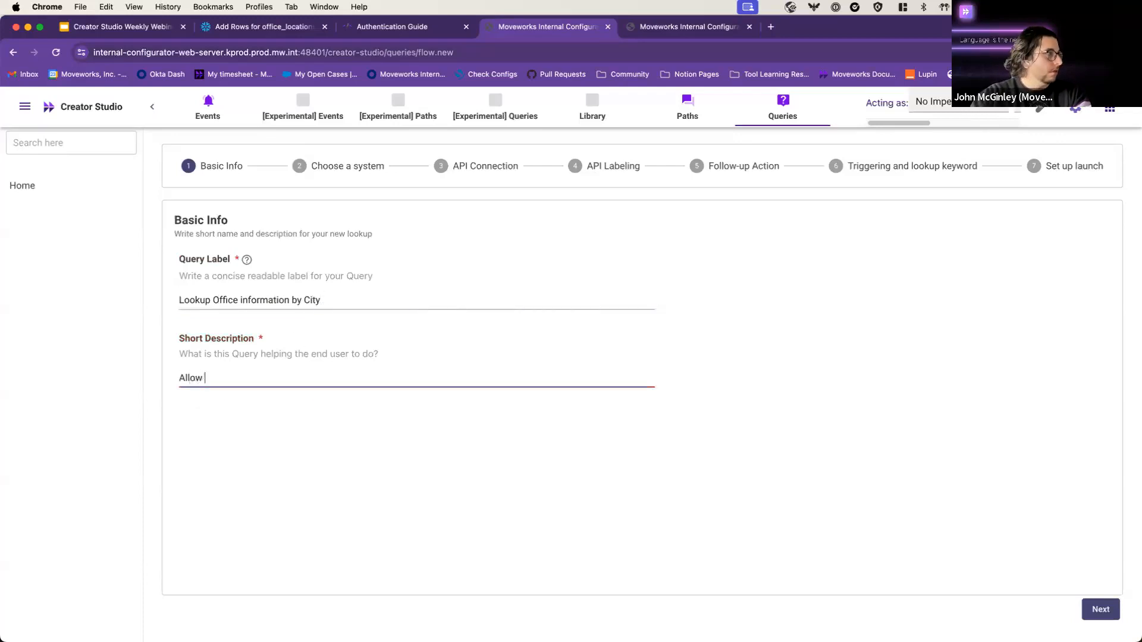
text(users to query)
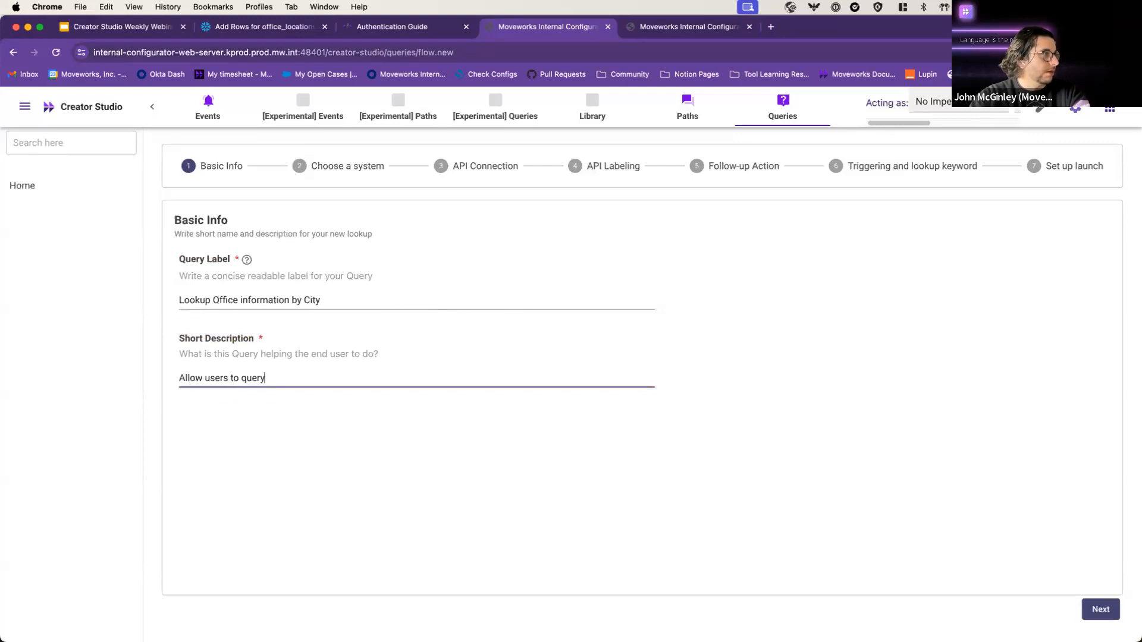
text( office information by)
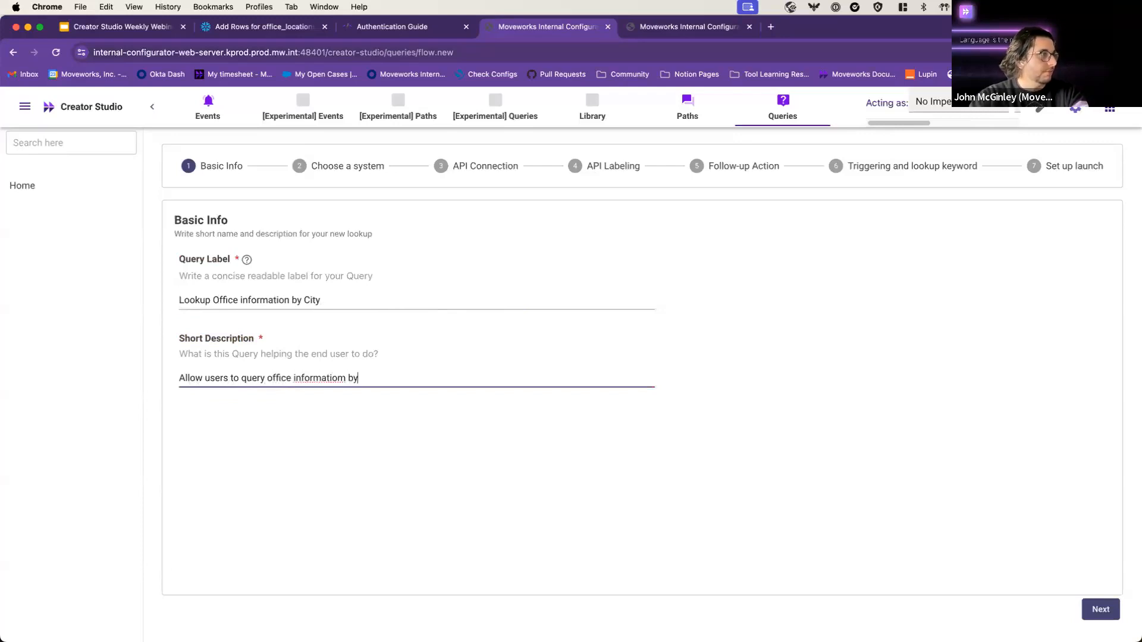
key(BackSpace)
key(BackSpace)
key(BackSpace)
text(by p)
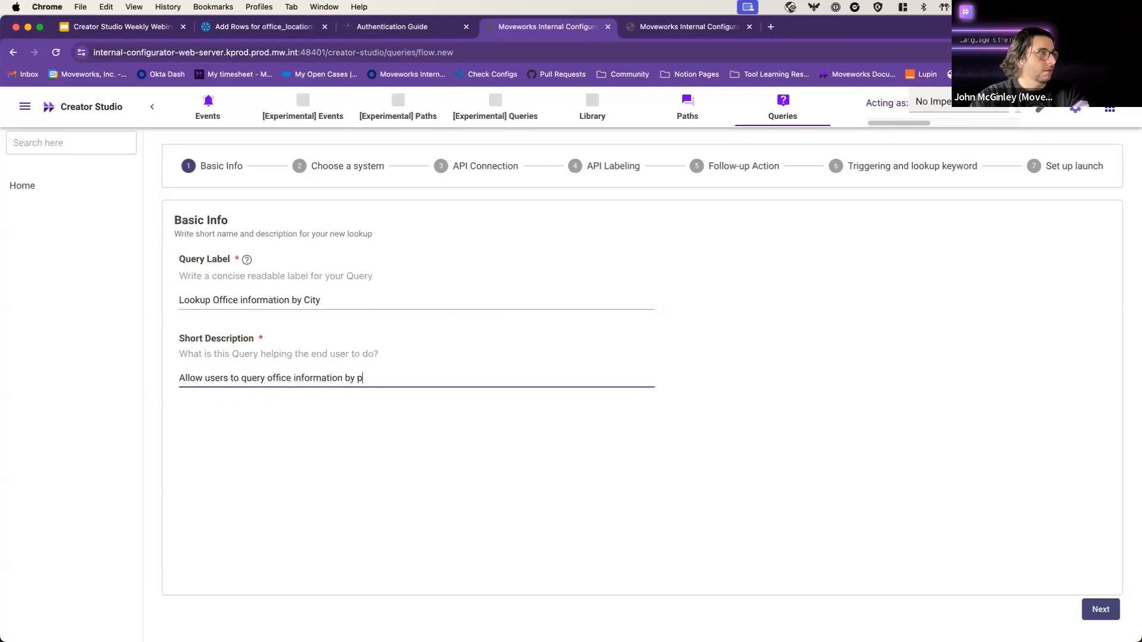
text(roviding City)
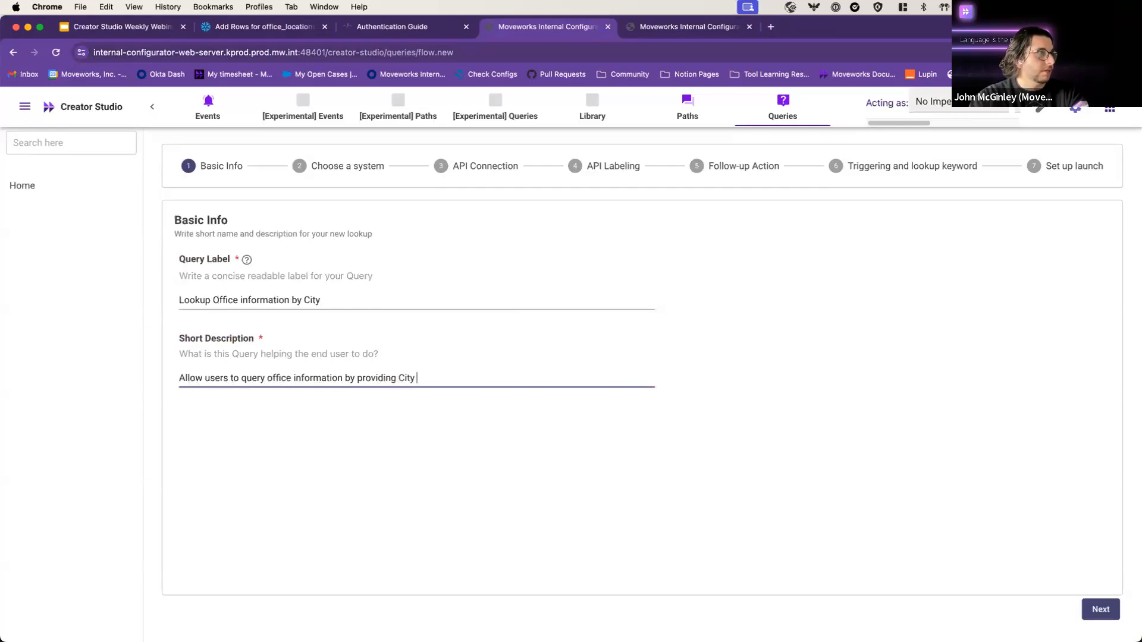
text( from S)
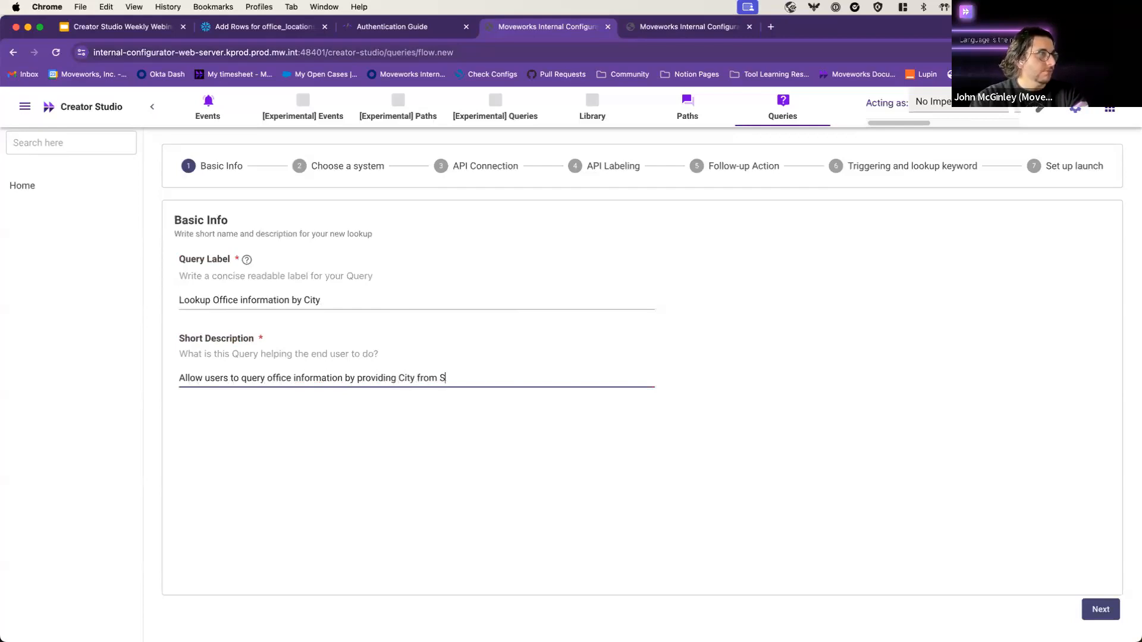
text(nowflake)
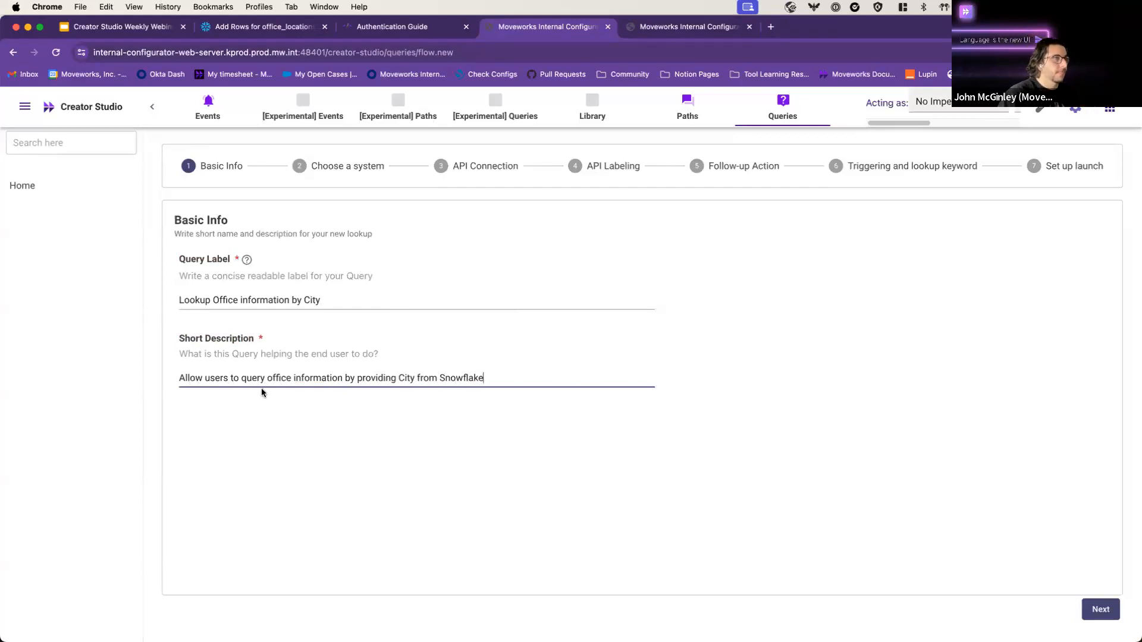
click(1094, 610)
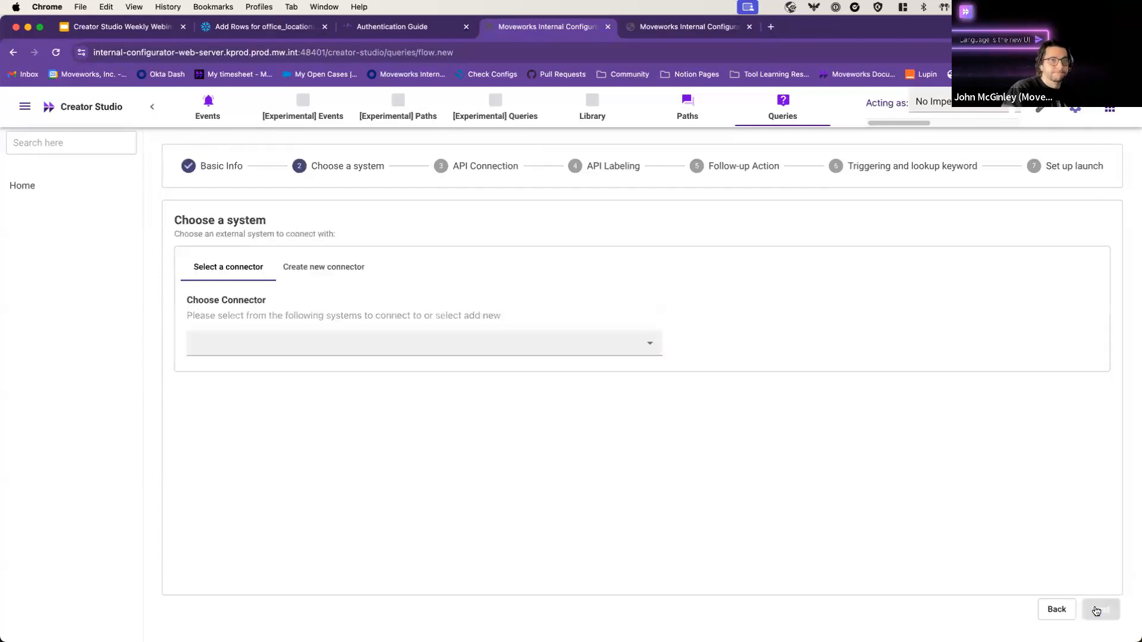
Step: Choose the Creator Studio Webinar Snowflake connector, found by searching 'webinar', and proceed
click(432, 344)
text(webinar)
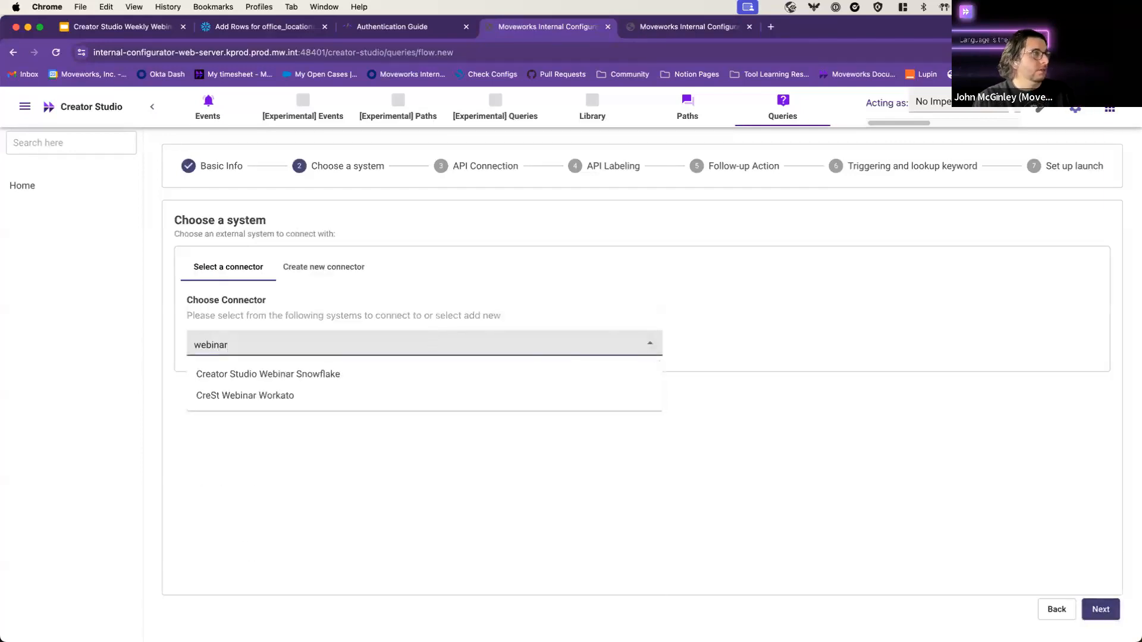
click(377, 375)
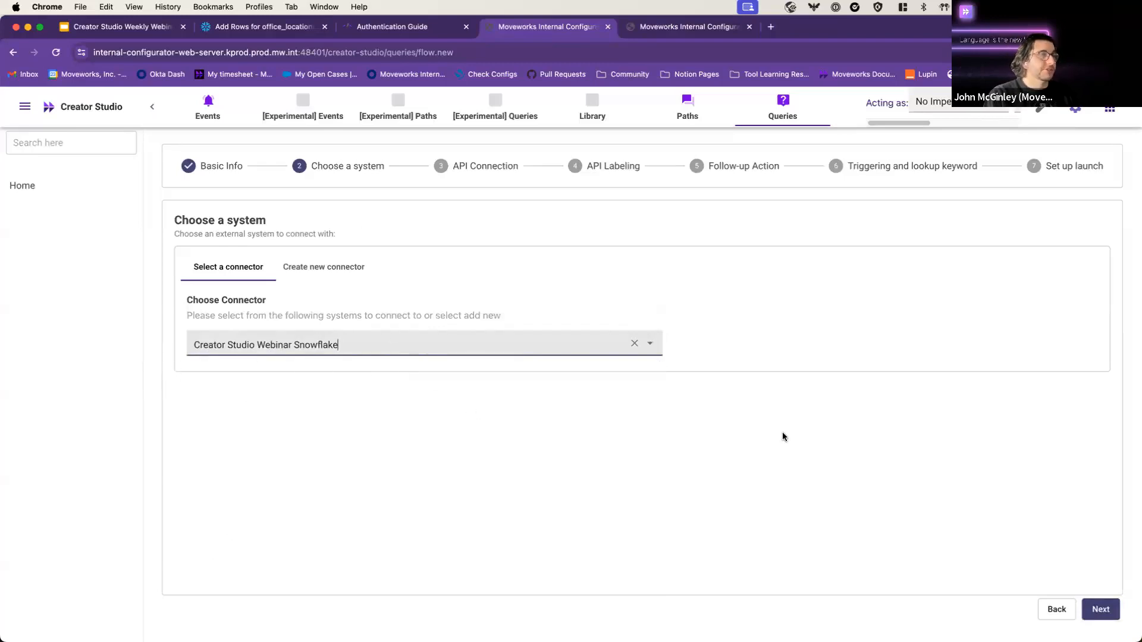
click(675, 28)
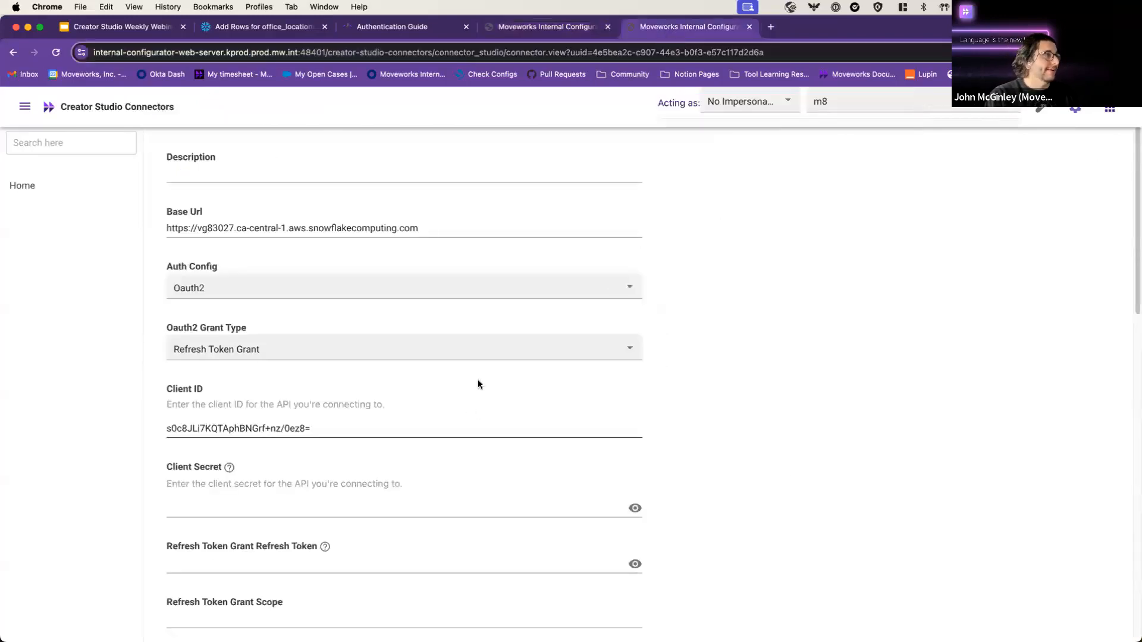
click(580, 27)
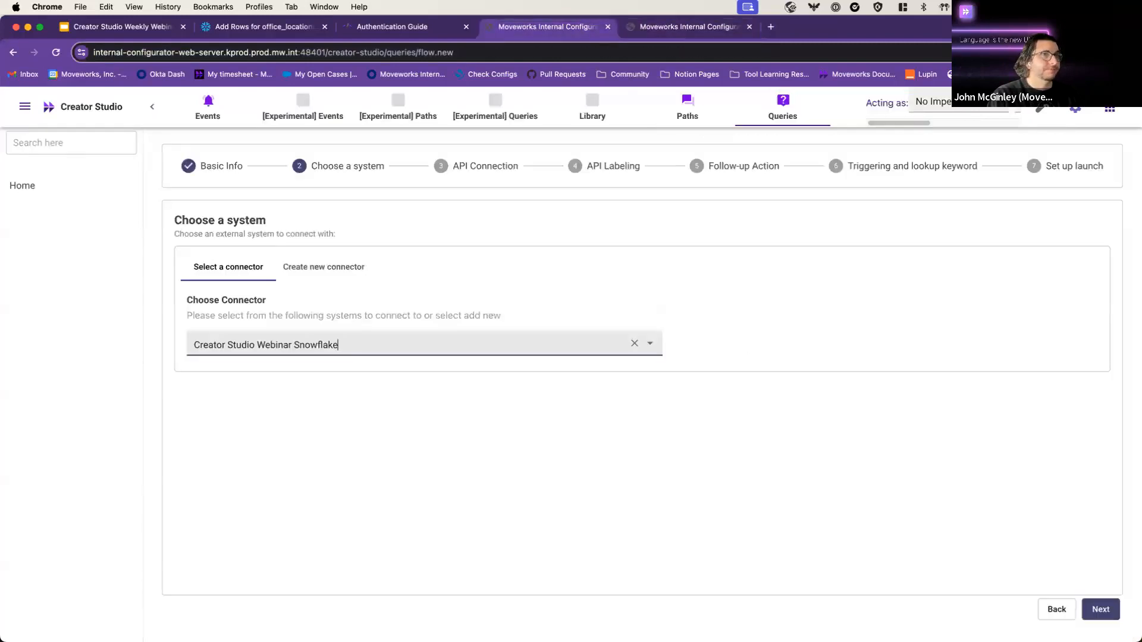
click(1100, 609)
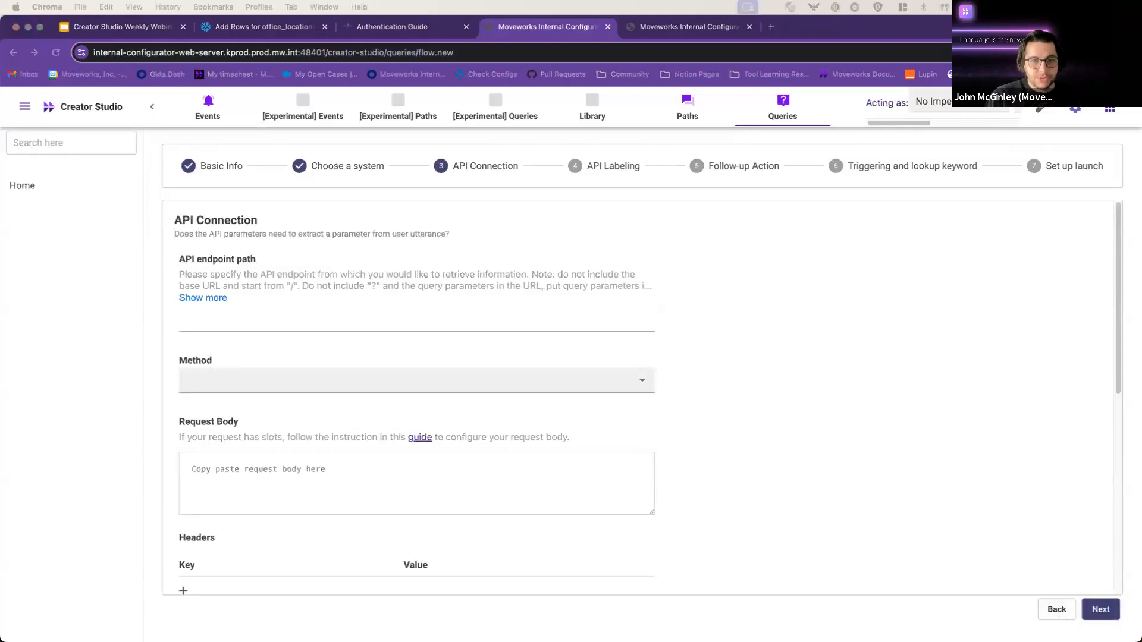
Step: Copy /api/v2/statements from Postman into the endpoint path and set the method to POST
drag(813, 26, 1139, 217)
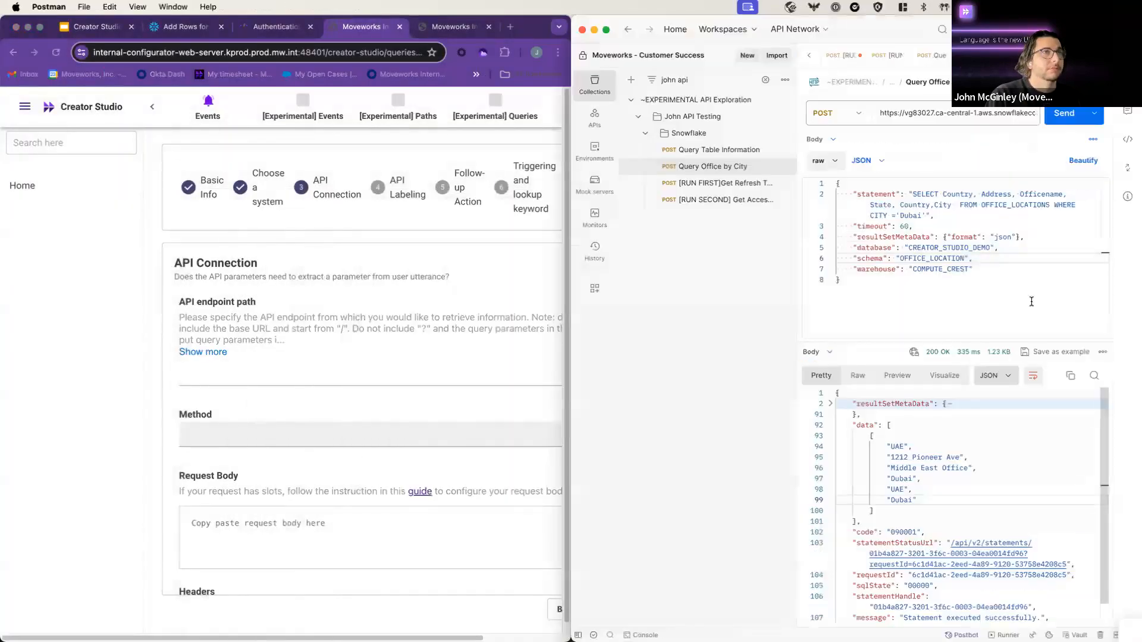
click(938, 226)
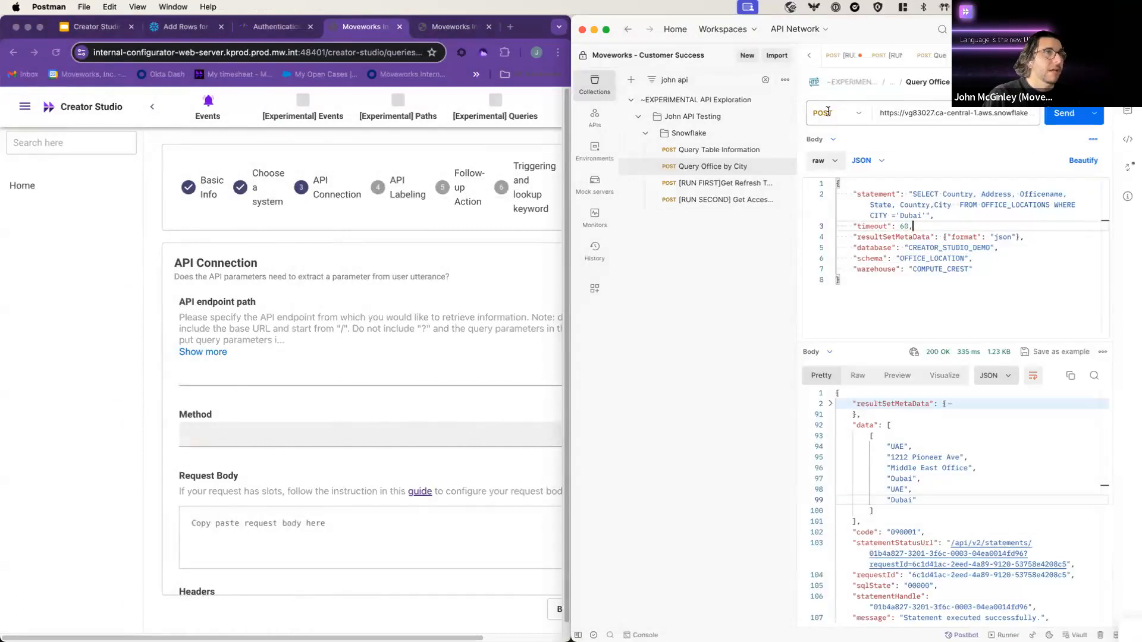
click(595, 83)
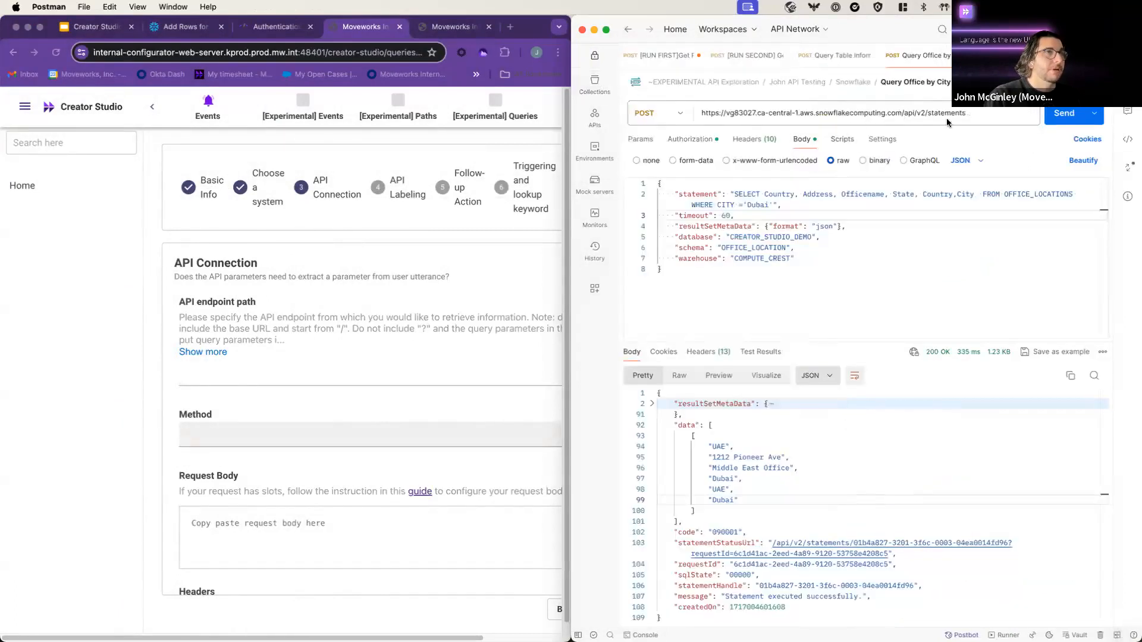
drag(965, 116, 902, 114)
key(super+c)
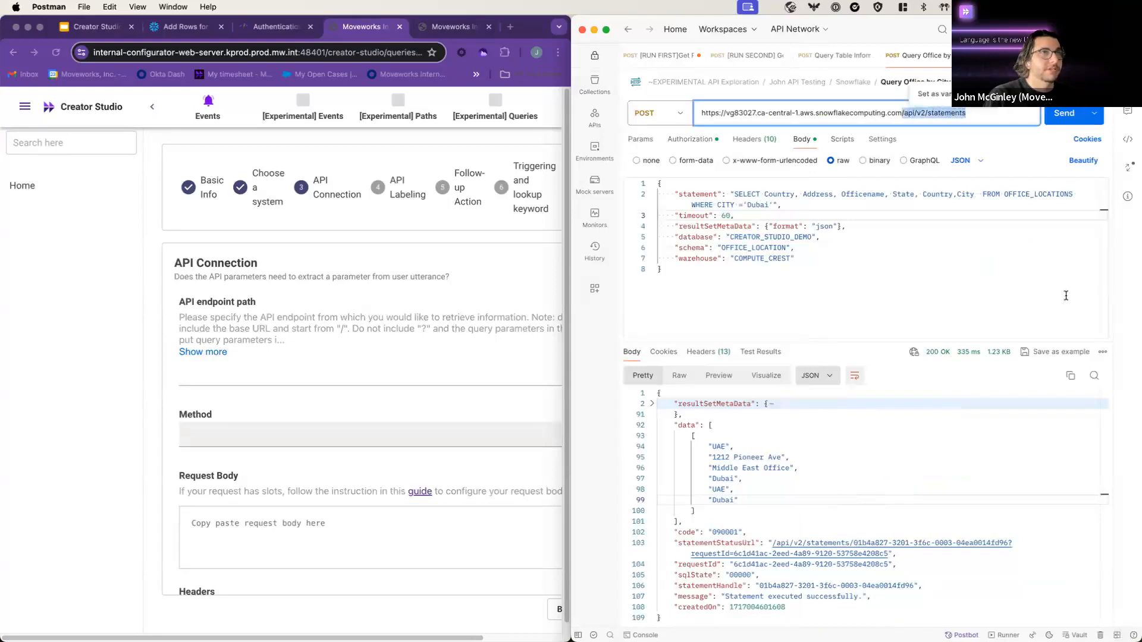
click(228, 377)
key(super+v)
scroll(309, 346, down, 1)
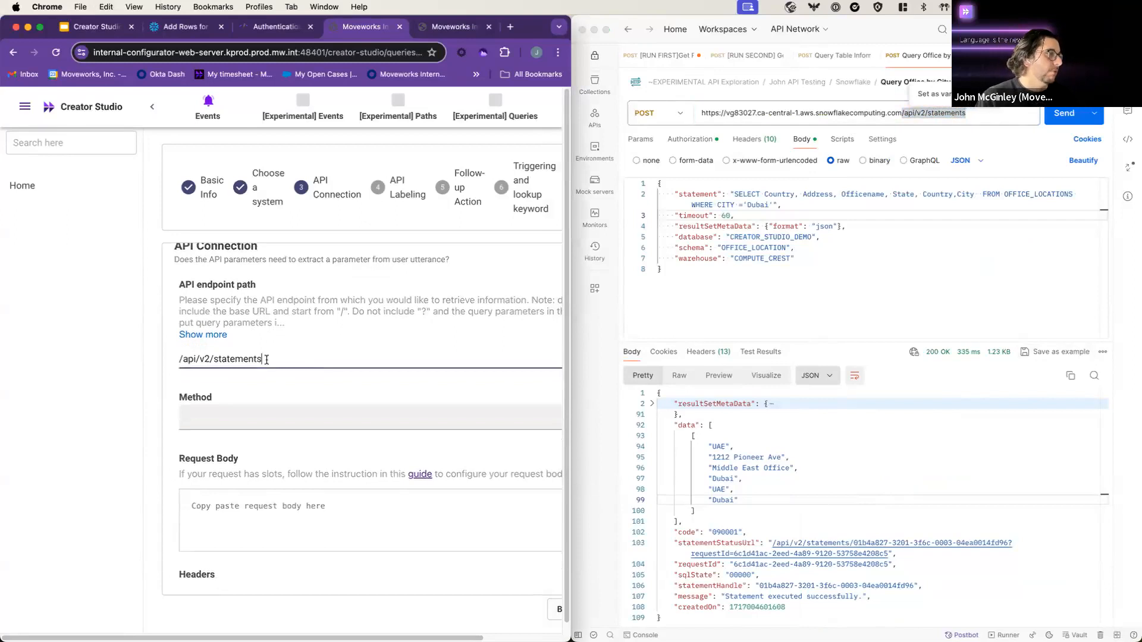
double_click(284, 357)
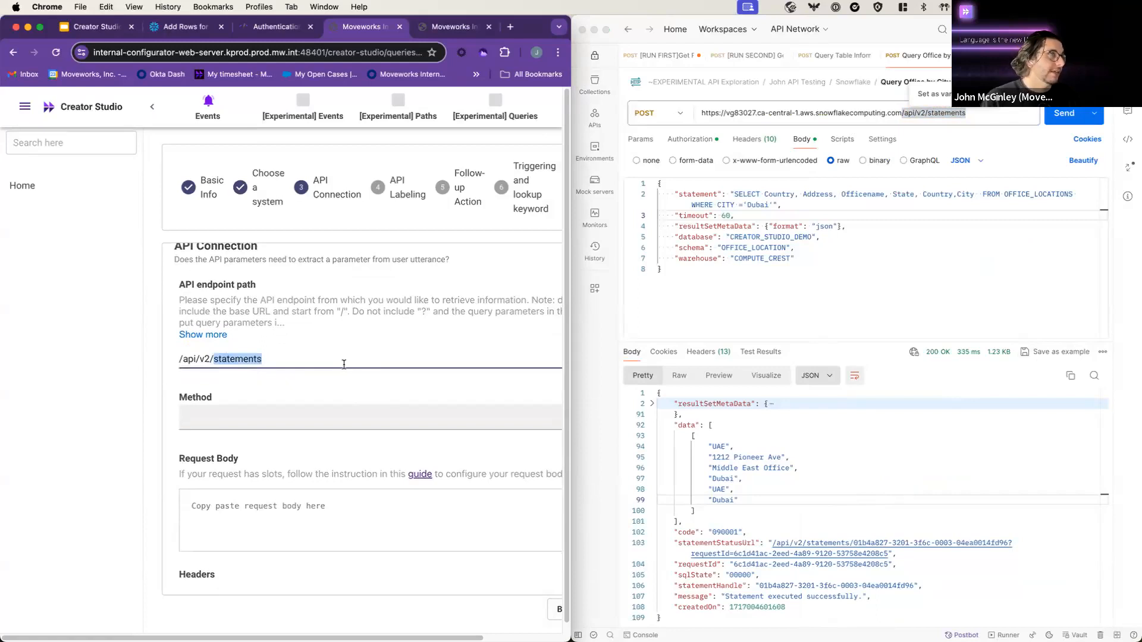
click(349, 415)
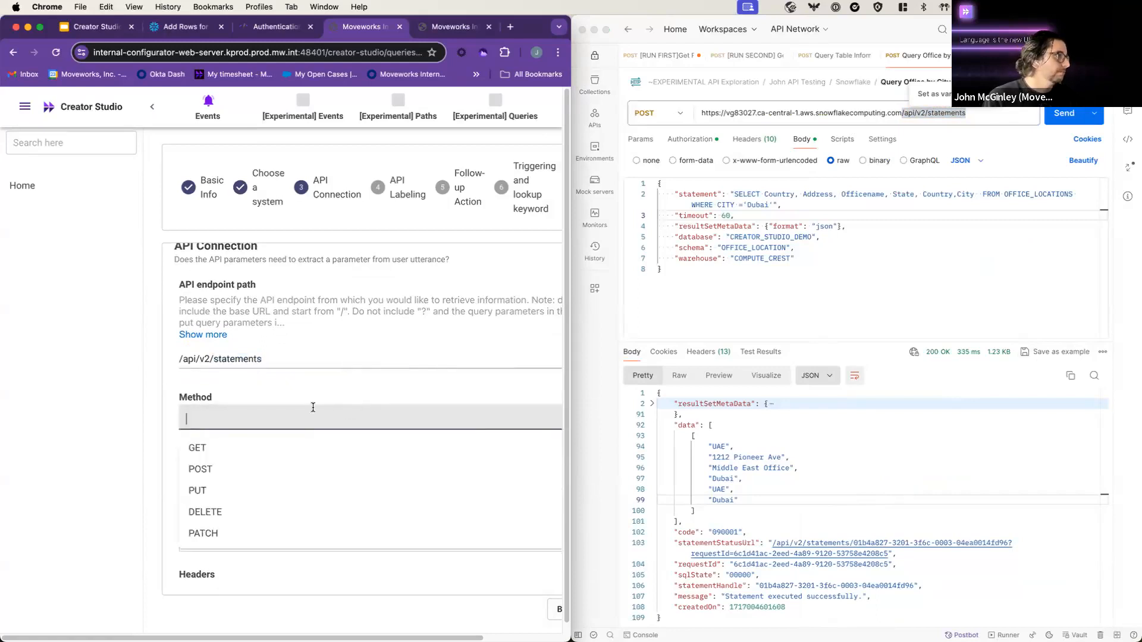
click(295, 470)
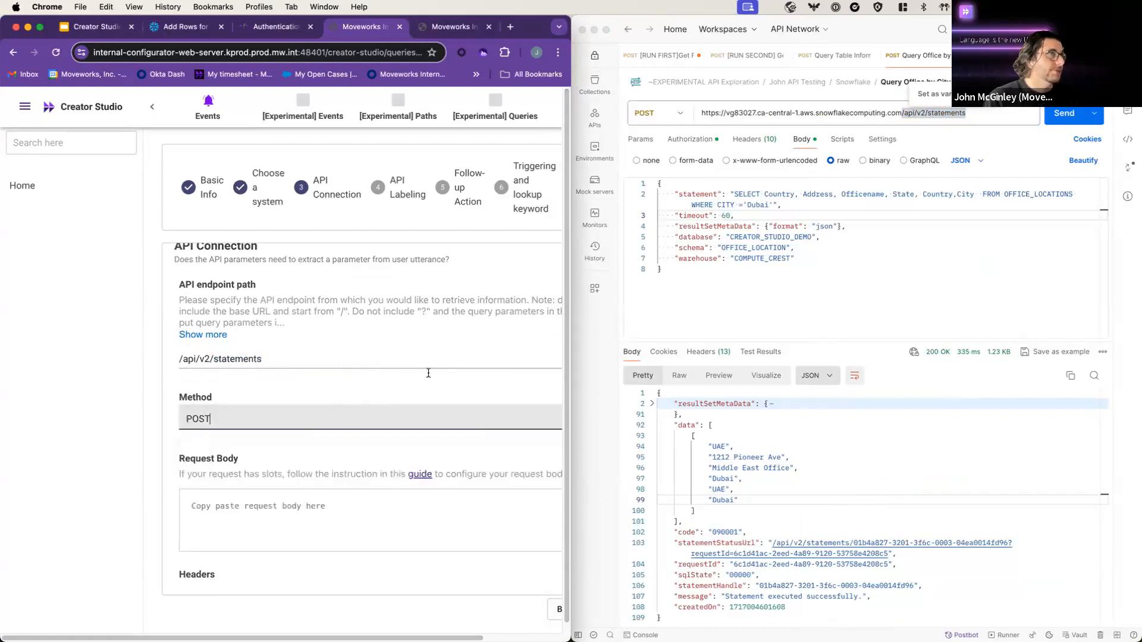
Step: Paste Postman's Snowflake SQL JSON body into the Request Body
click(294, 524)
click(849, 217)
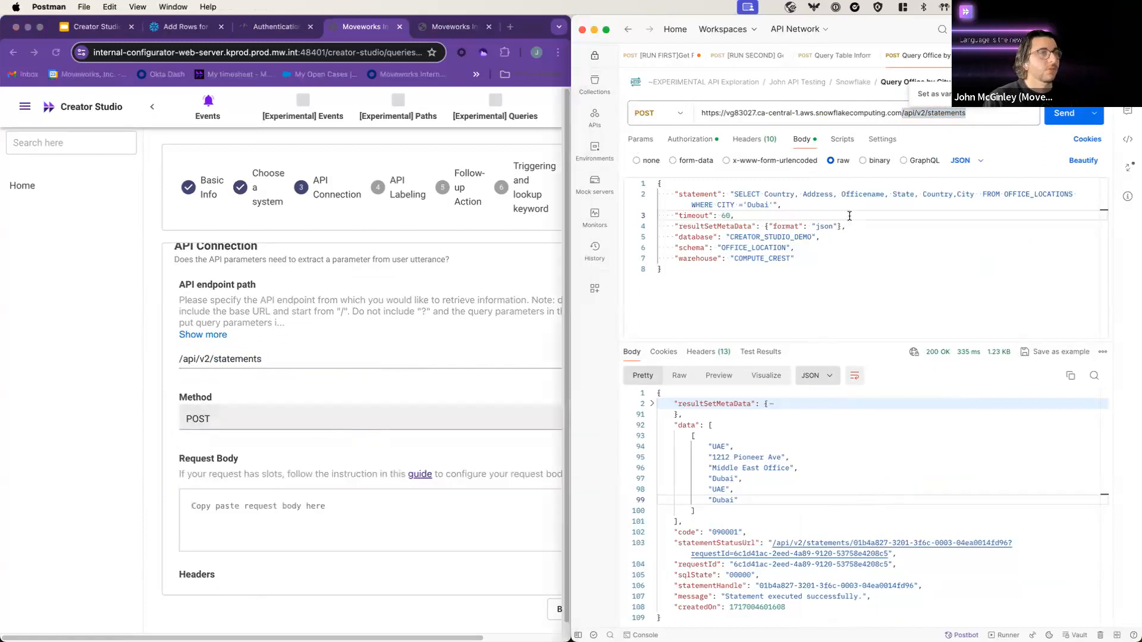
drag(687, 278, 647, 183)
key(super+c)
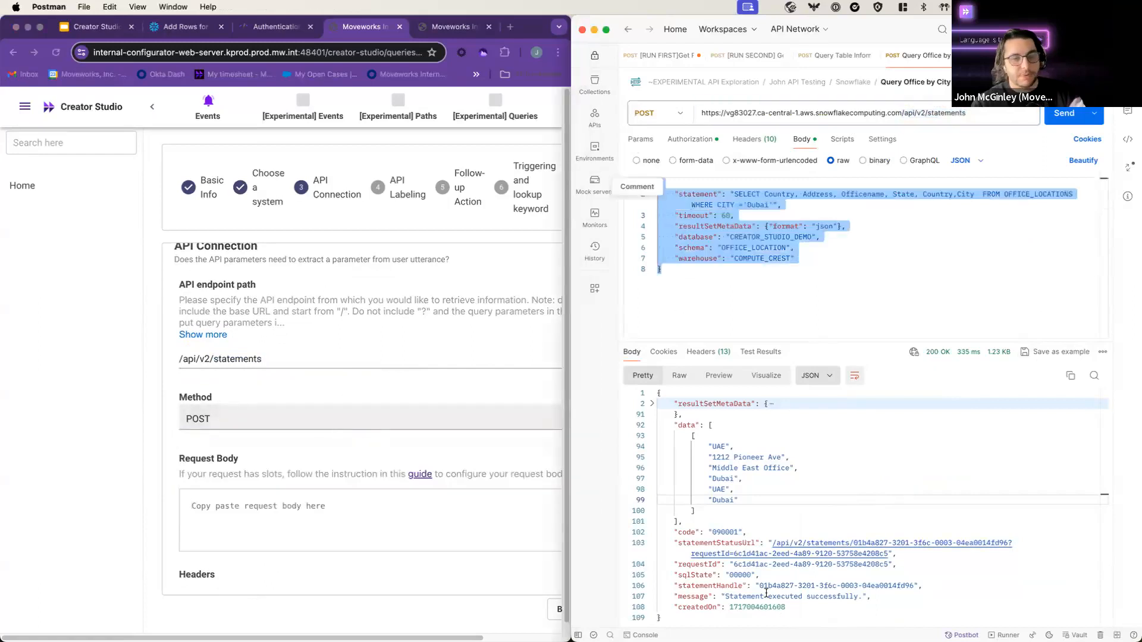
click(303, 538)
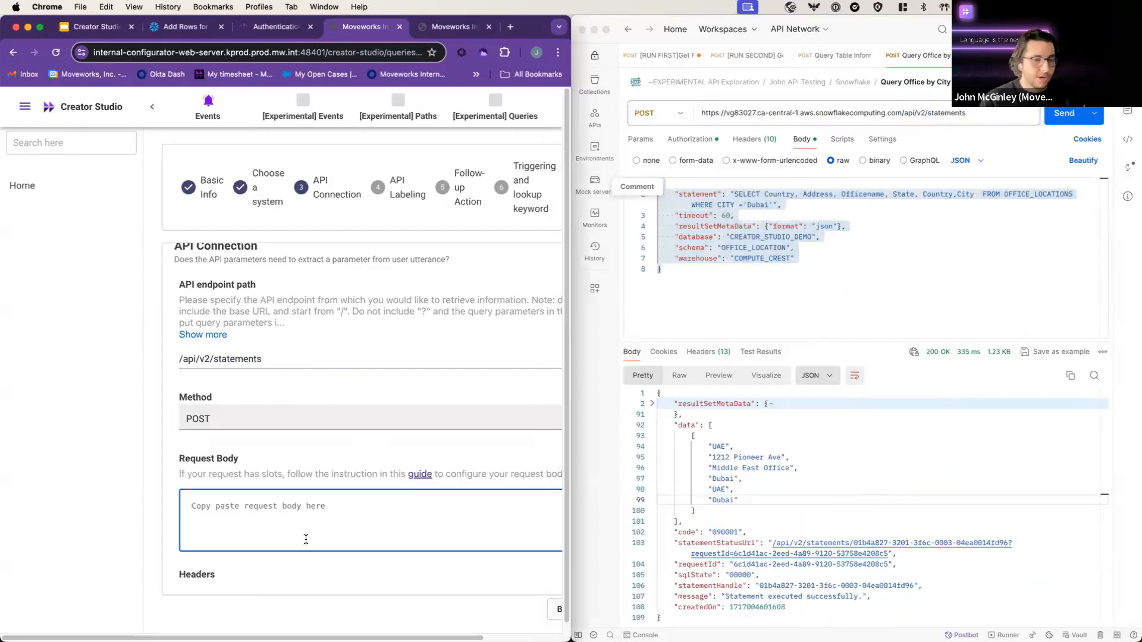
key(super+v)
scroll(333, 440, up, 1)
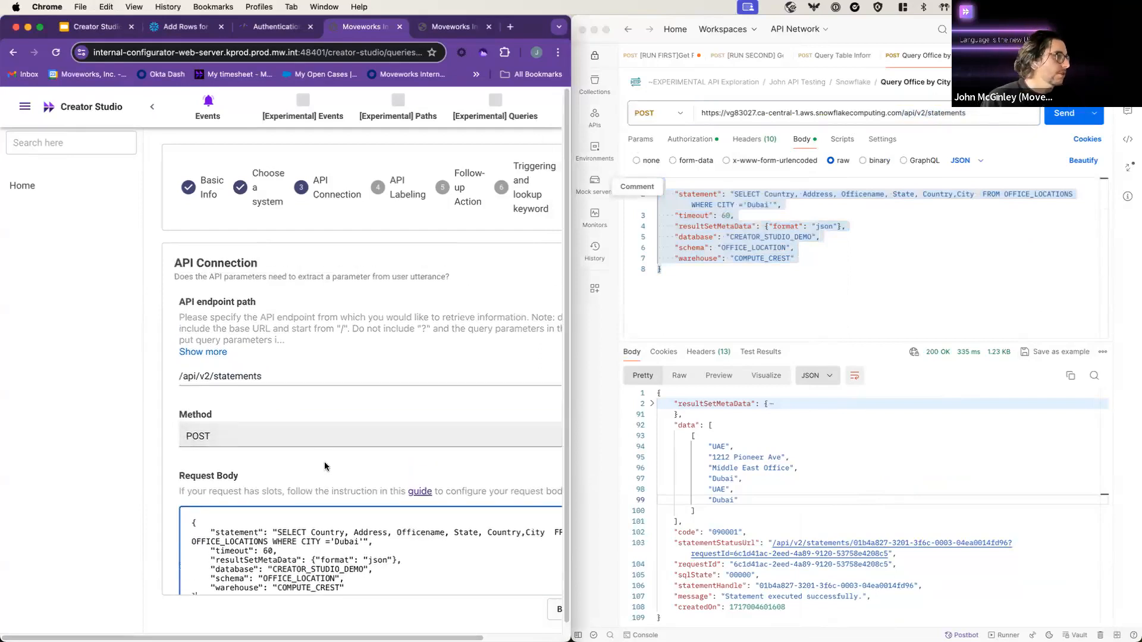
scroll(406, 476, down, 3)
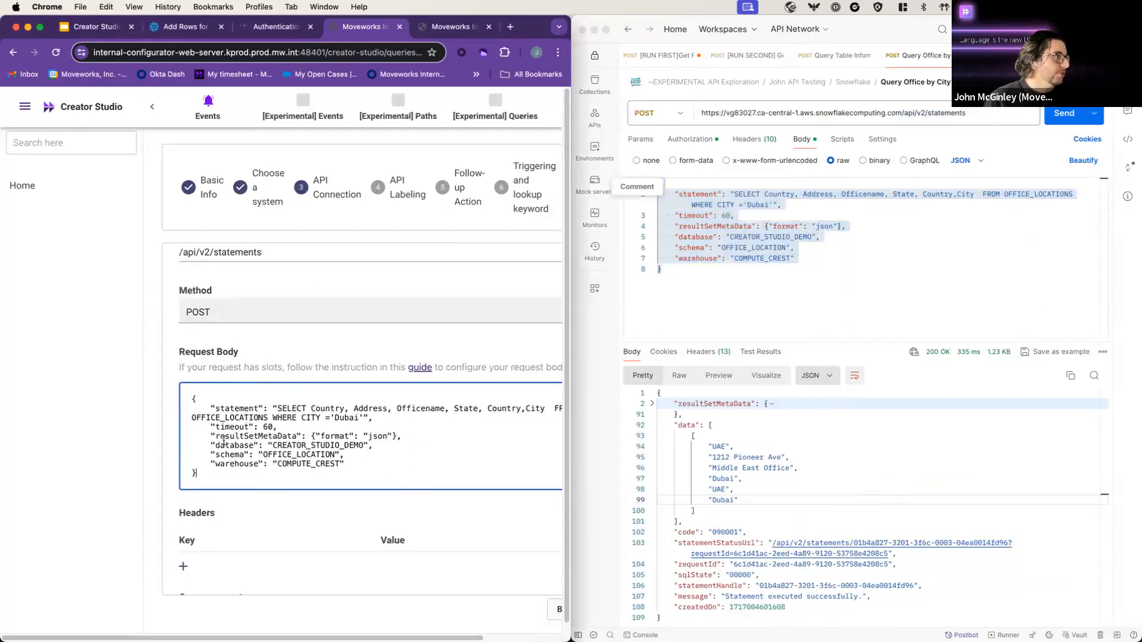
drag(217, 443, 294, 442)
click(292, 442)
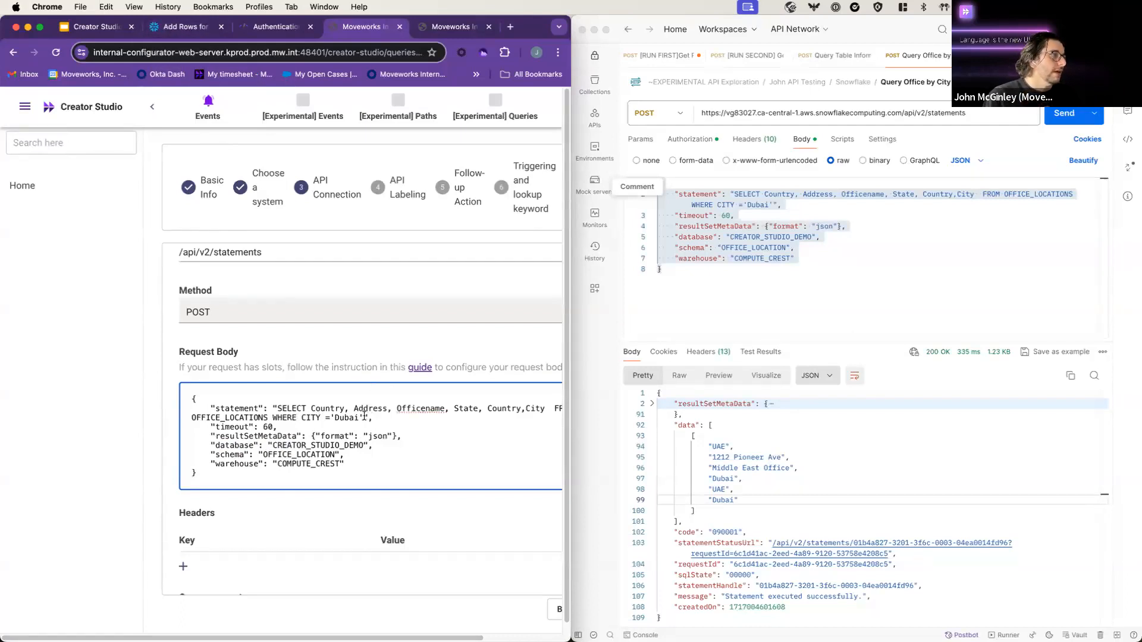
drag(358, 418, 335, 418)
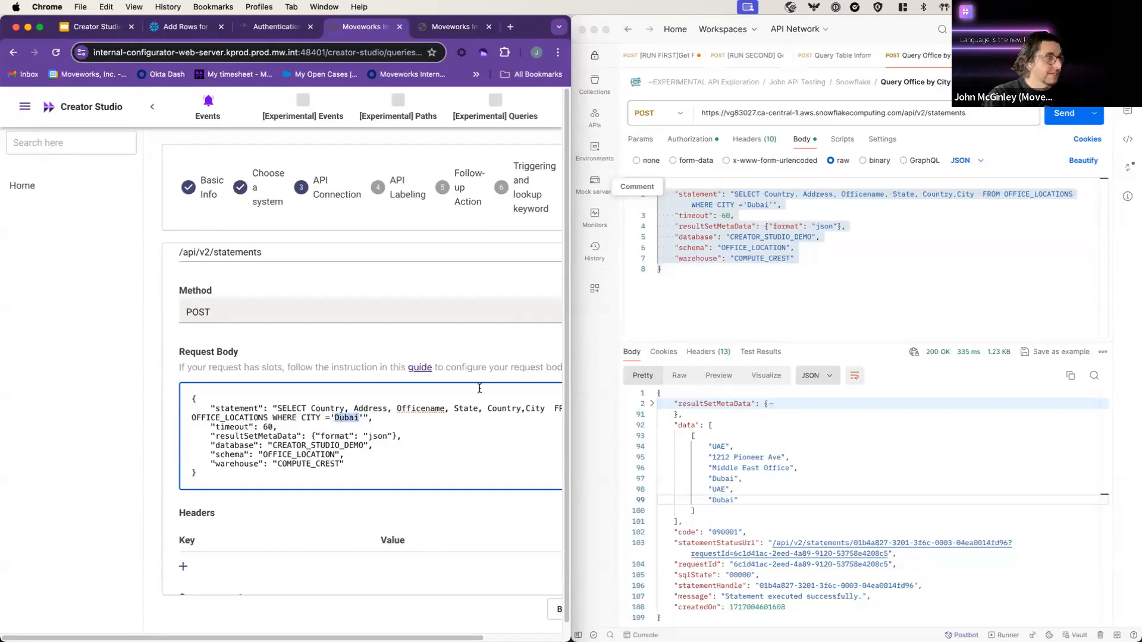
text({{}})
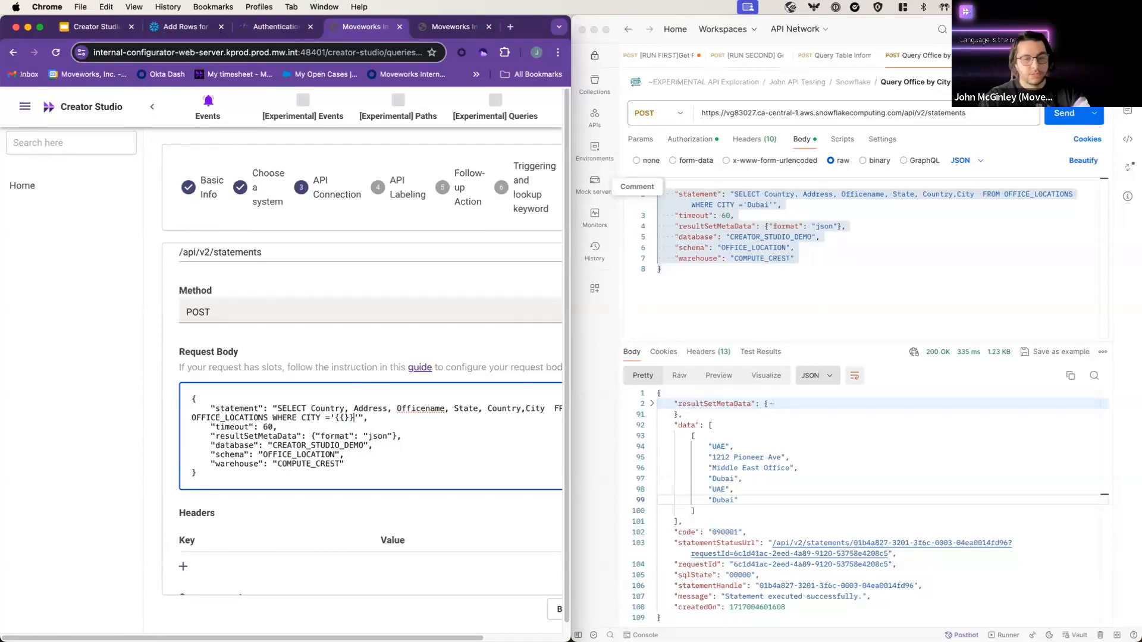
key(super+z)
key(super+z)
key(super+z)
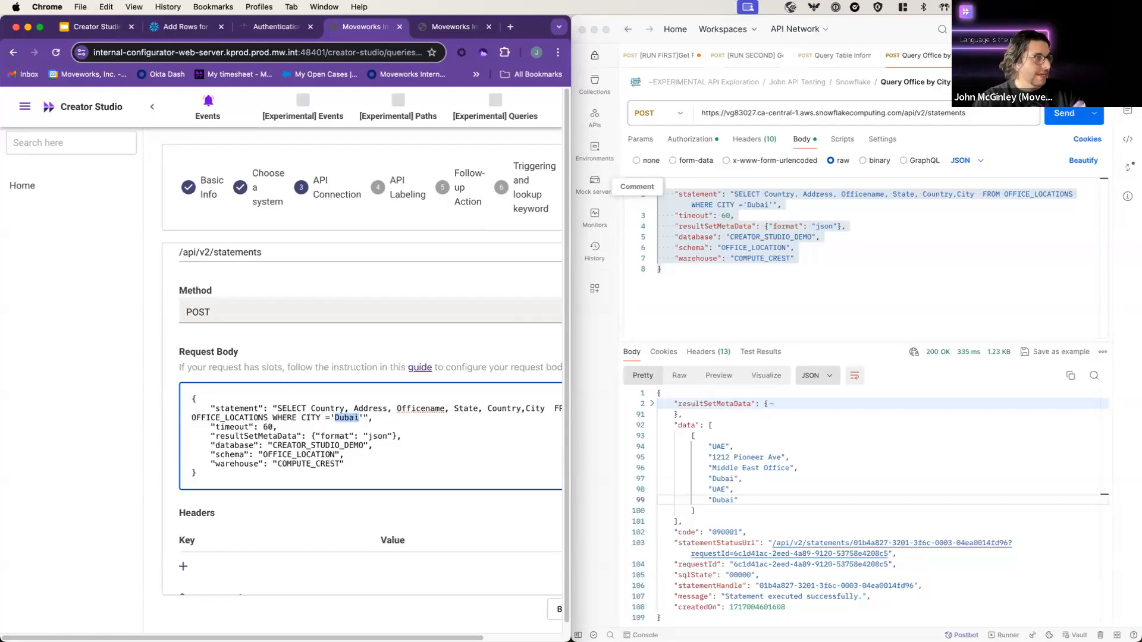
click(374, 413)
scroll(266, 357, down, 4)
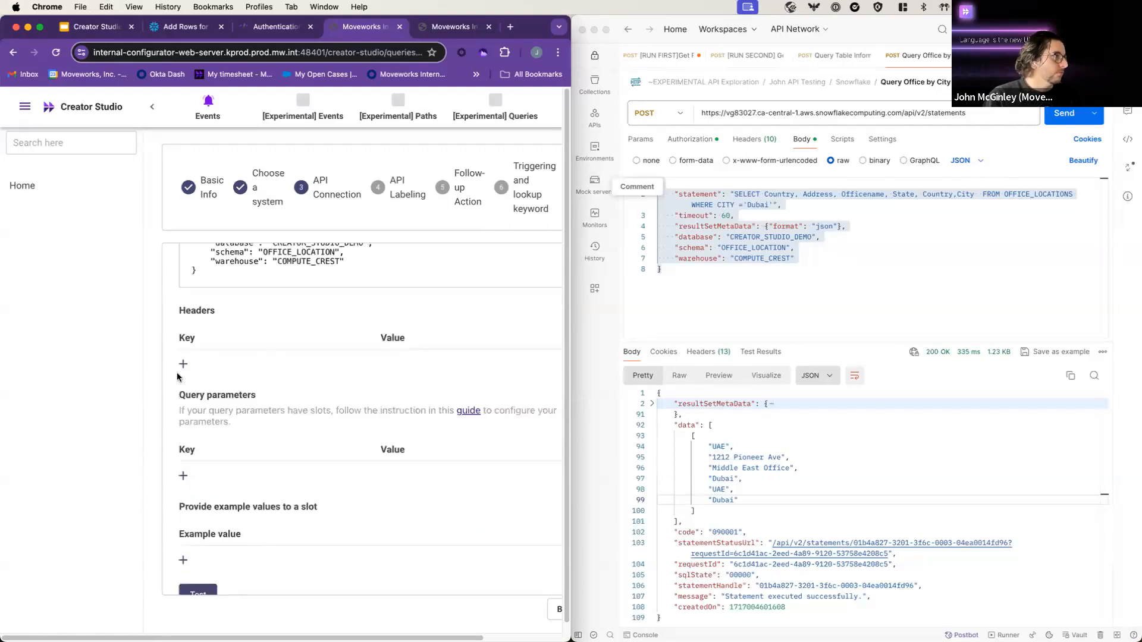
Step: Add a request header with key Accept and value 'application/jso'
click(183, 364)
click(262, 364)
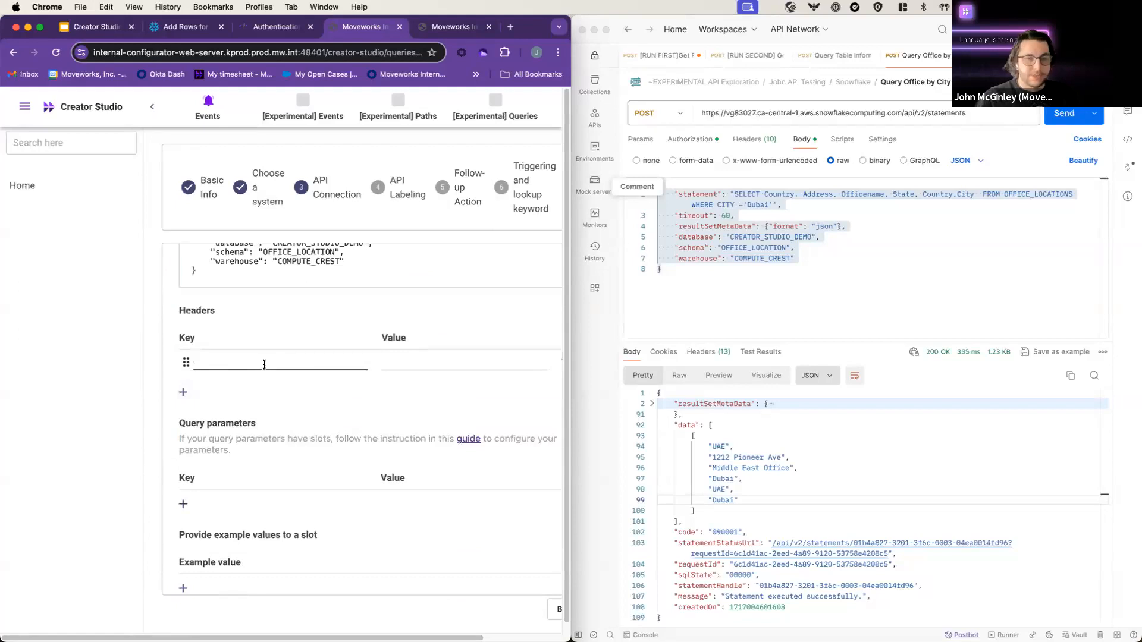
text(Accept)
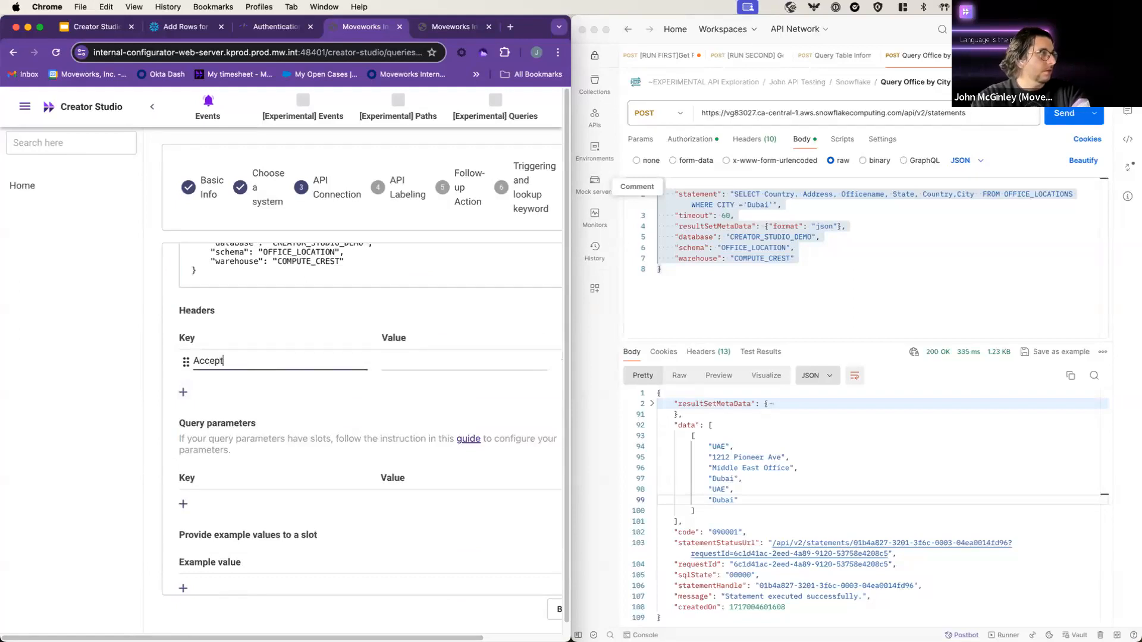
key(Tab)
text(application/jso)
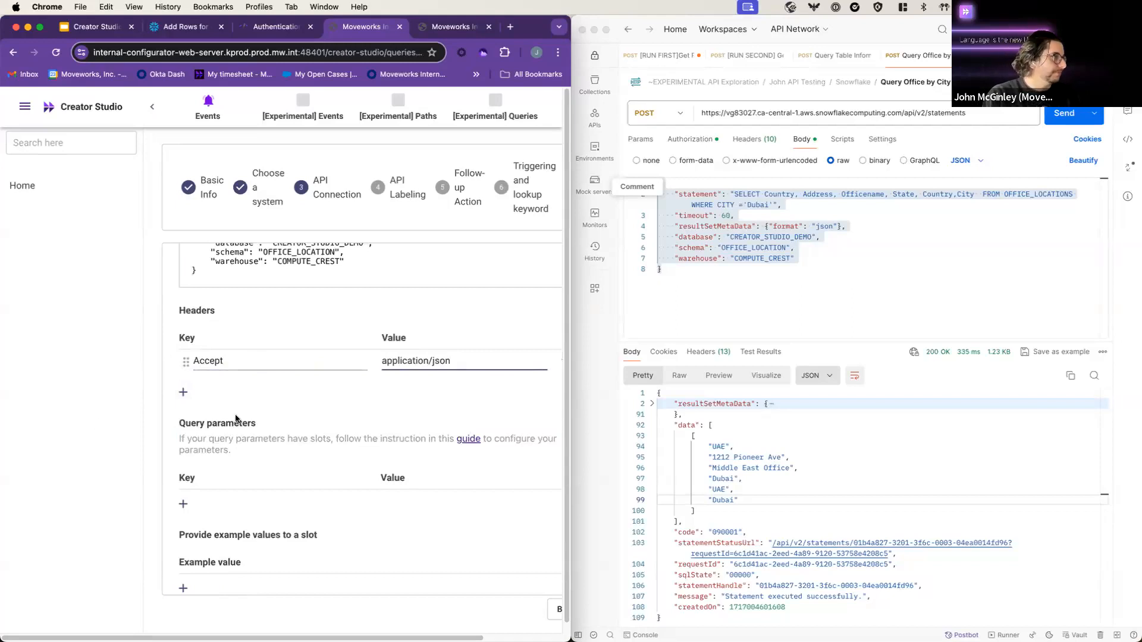
scroll(256, 428, down, 3)
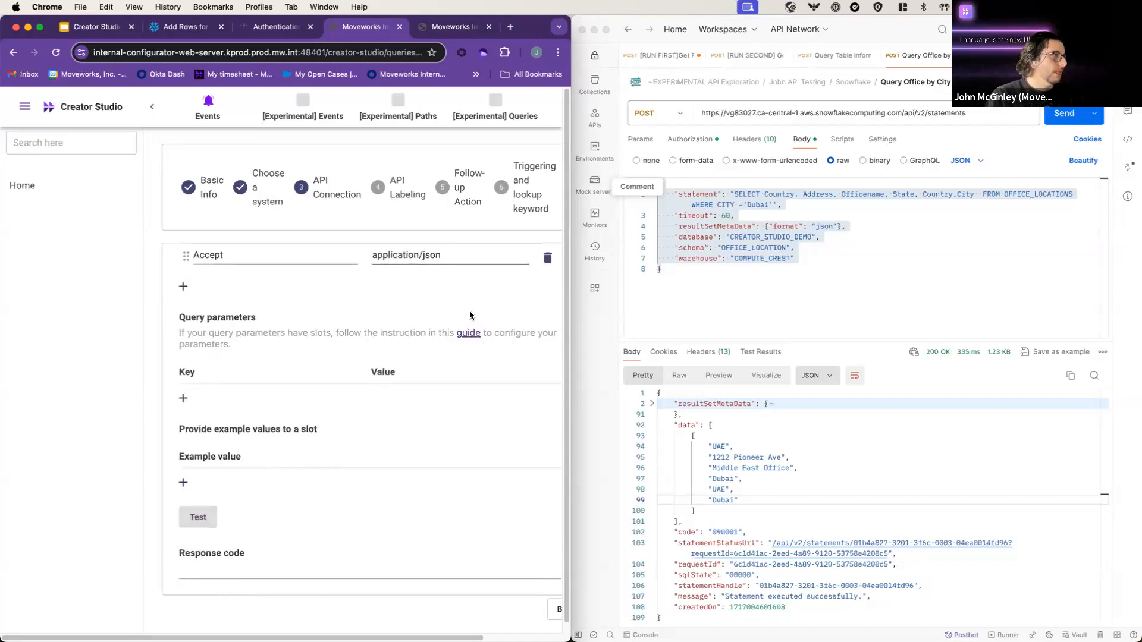
scroll(466, 321, up, 1)
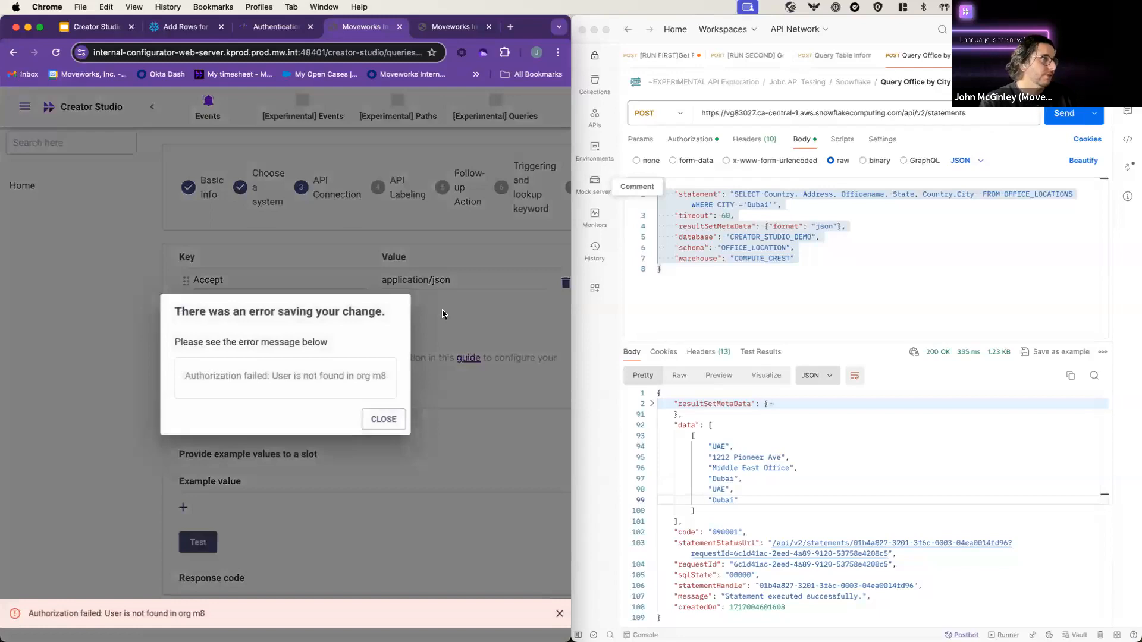
Step: Dismiss the authorization error, maximize the browser and select the whole request body JSON
click(383, 418)
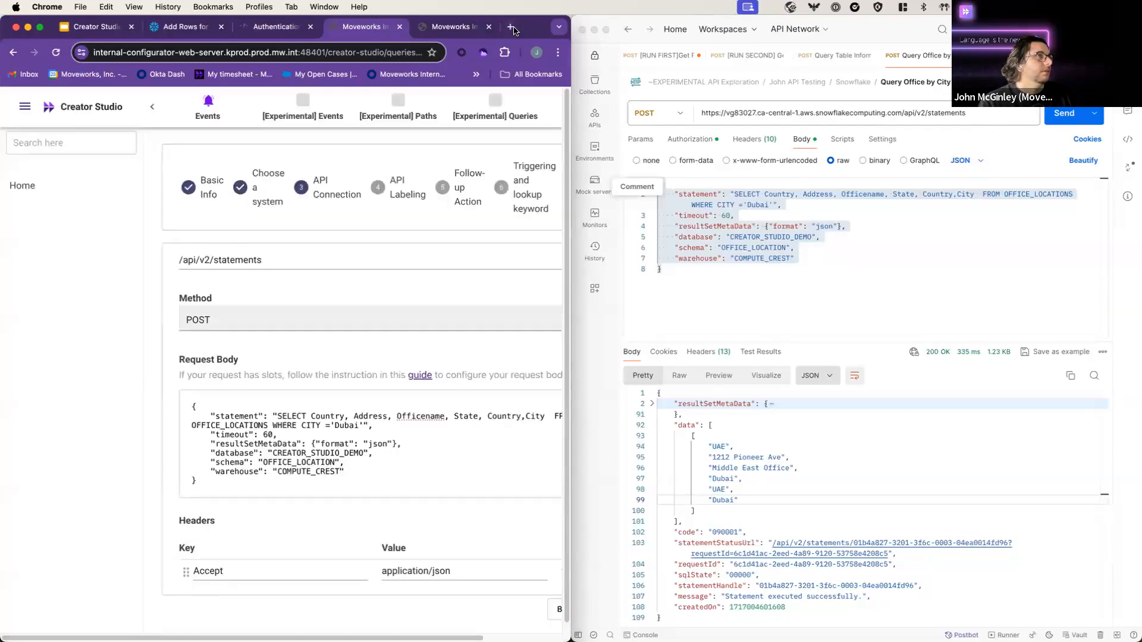
key(ctrl+Tab)
key(ctrl+shift+Tab)
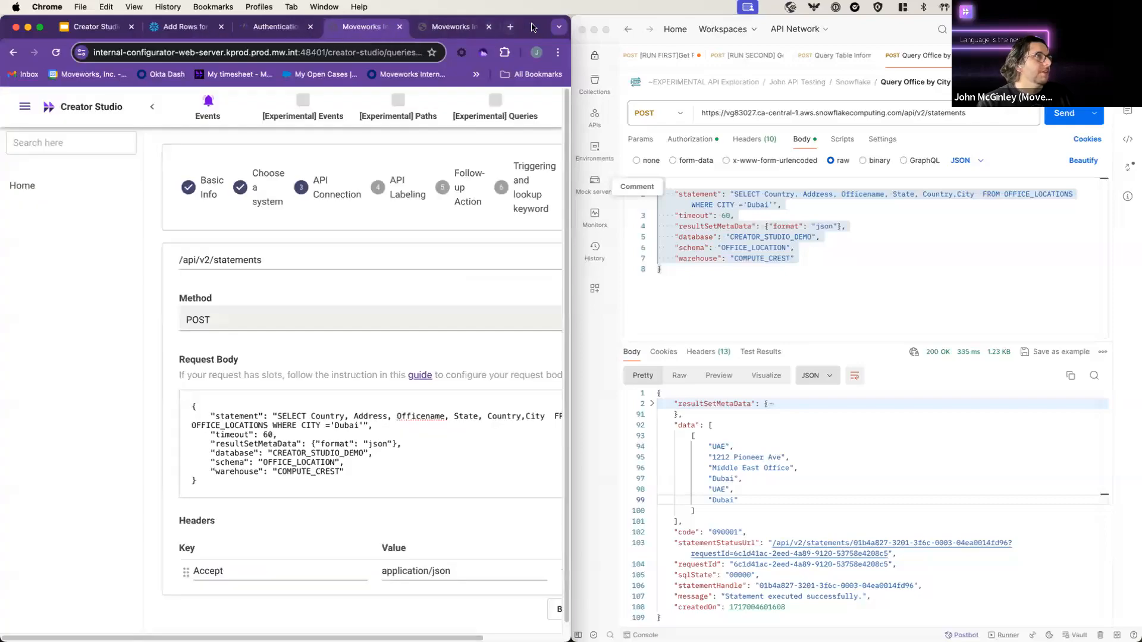
double_click(532, 27)
click(260, 432)
key(super+a)
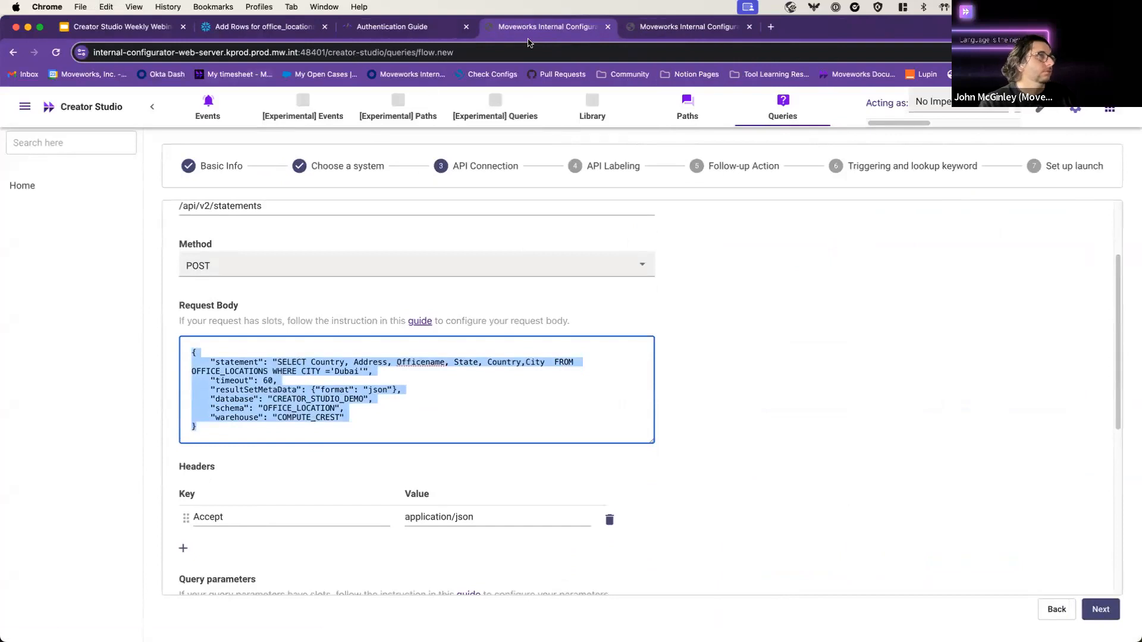
Step: In a new tab, choose org m8 and start a new query in Creator Studio Queries
click(771, 30)
click(411, 74)
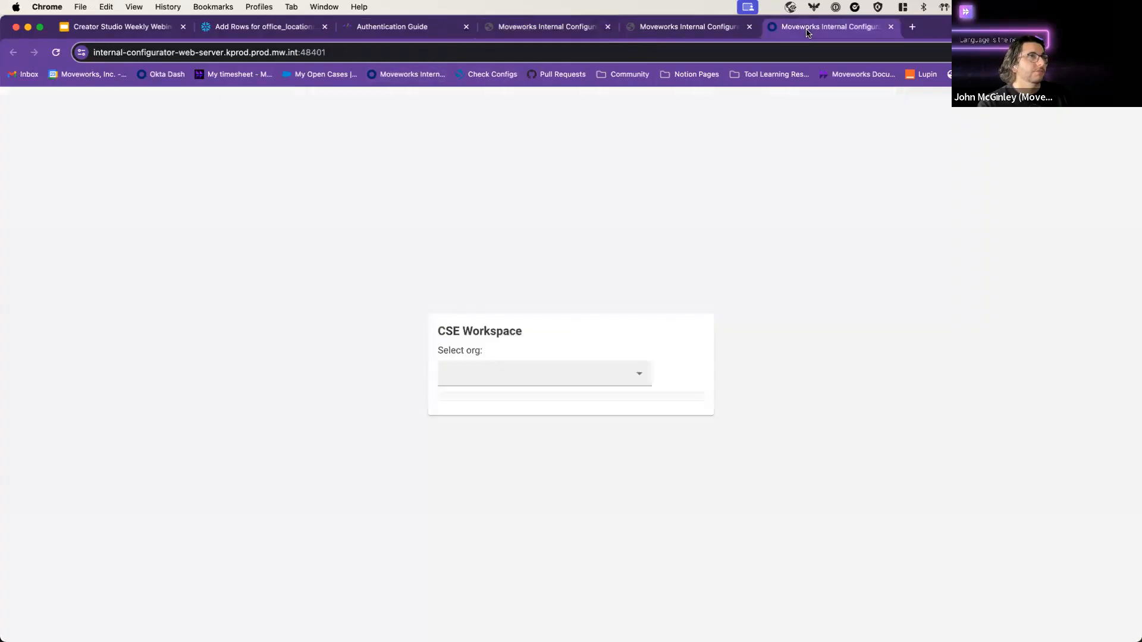
drag(808, 33, 525, 29)
click(494, 374)
text(m8)
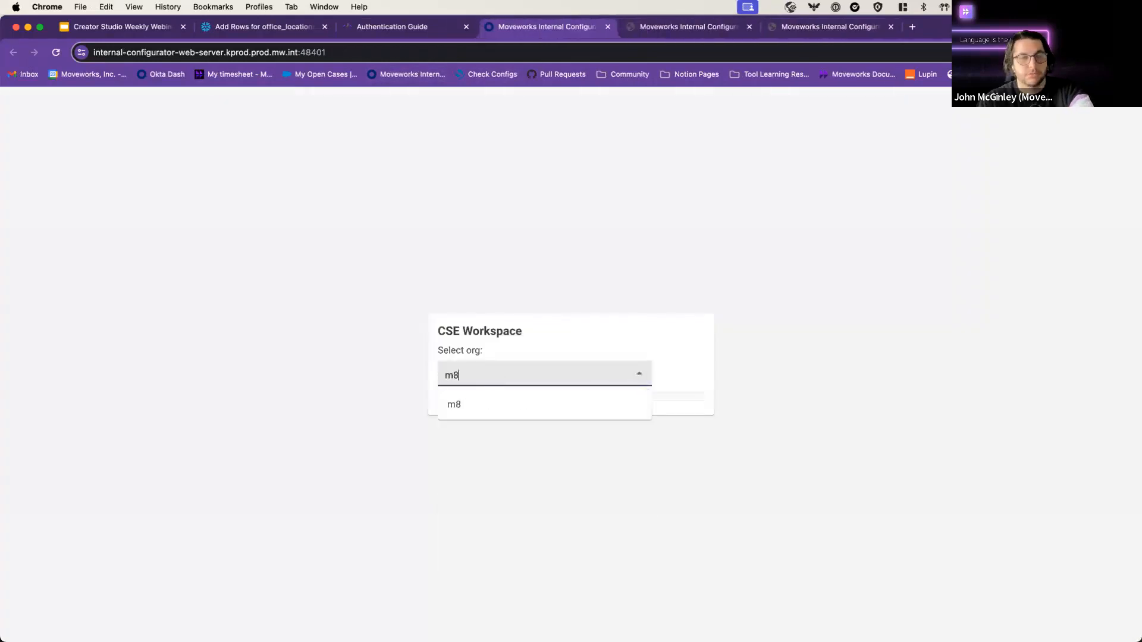
click(454, 404)
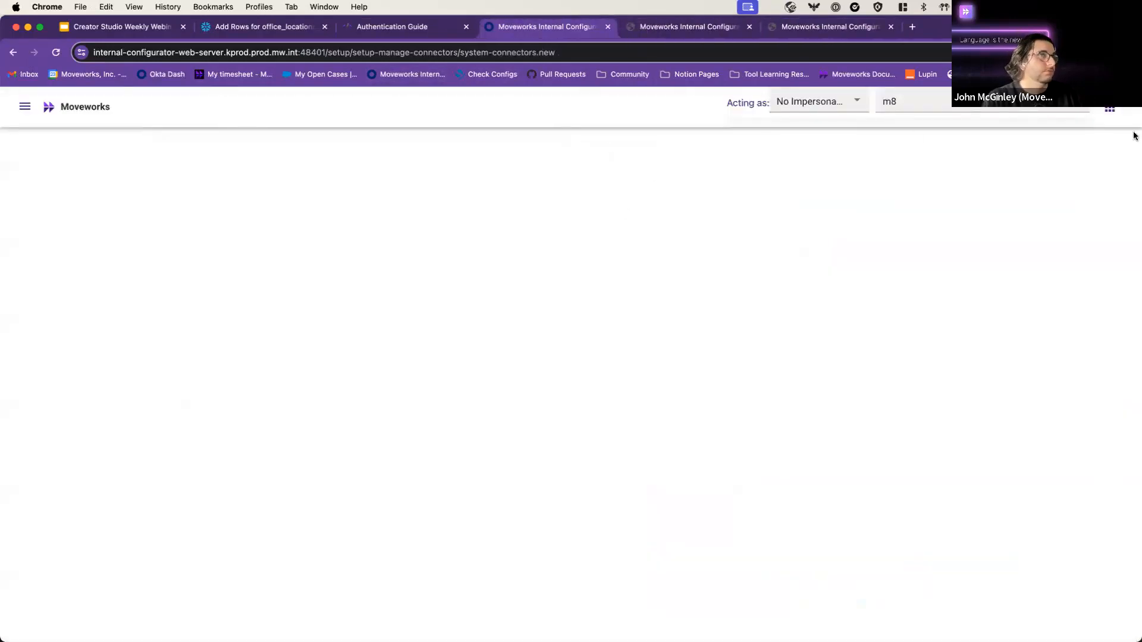
click(1109, 109)
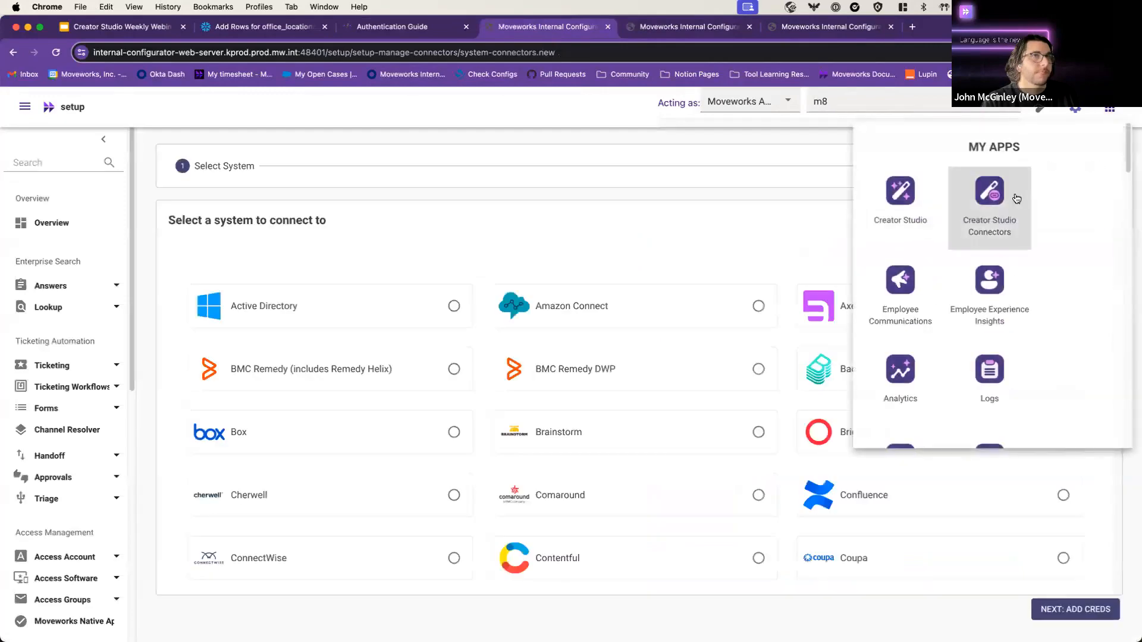
click(896, 192)
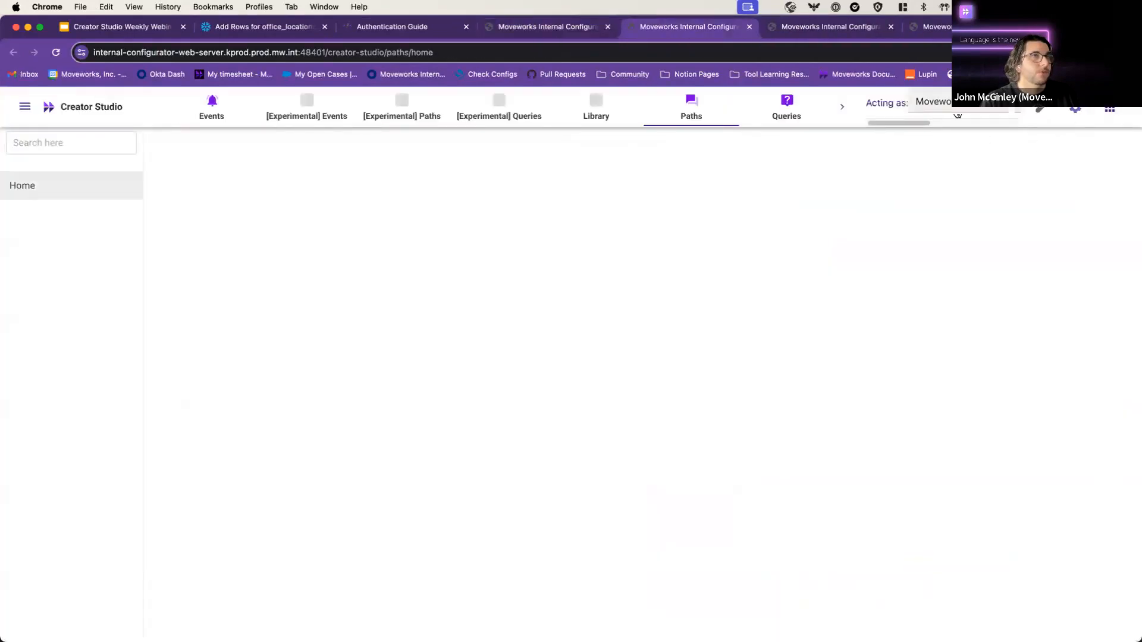
click(786, 108)
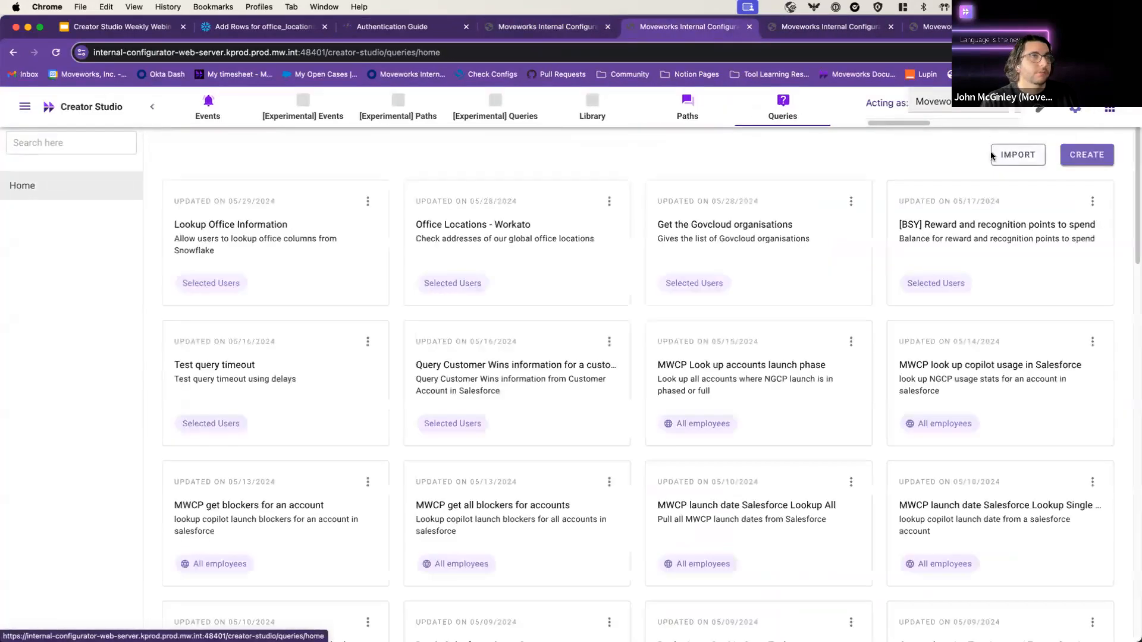
click(1086, 155)
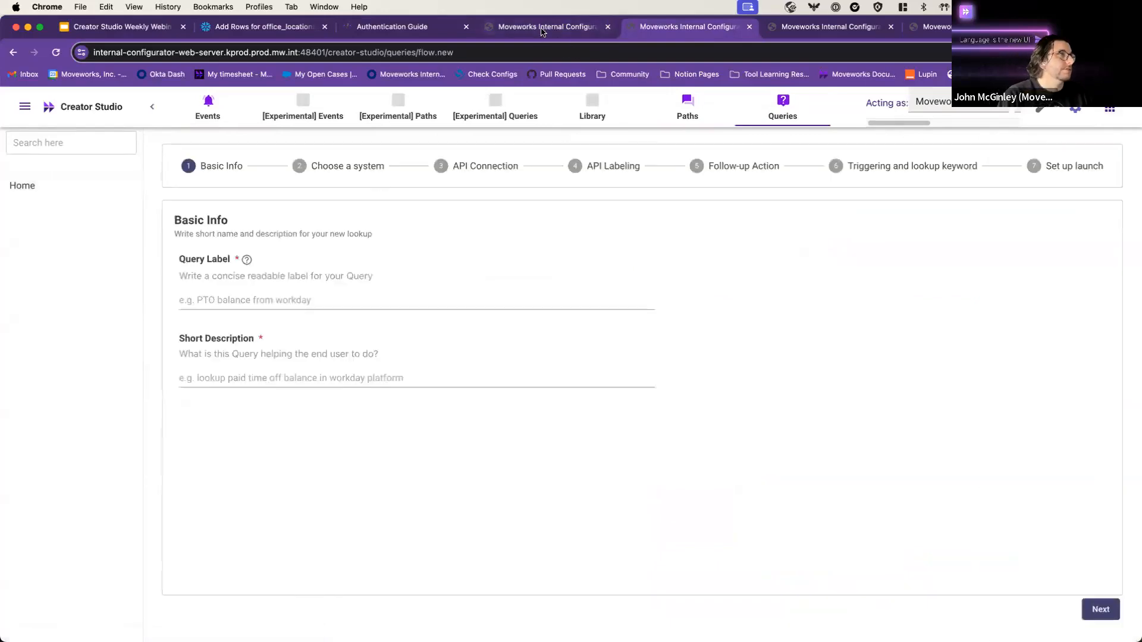
Step: Copy the existing query's label and short description into the new query and continue
click(541, 29)
click(689, 27)
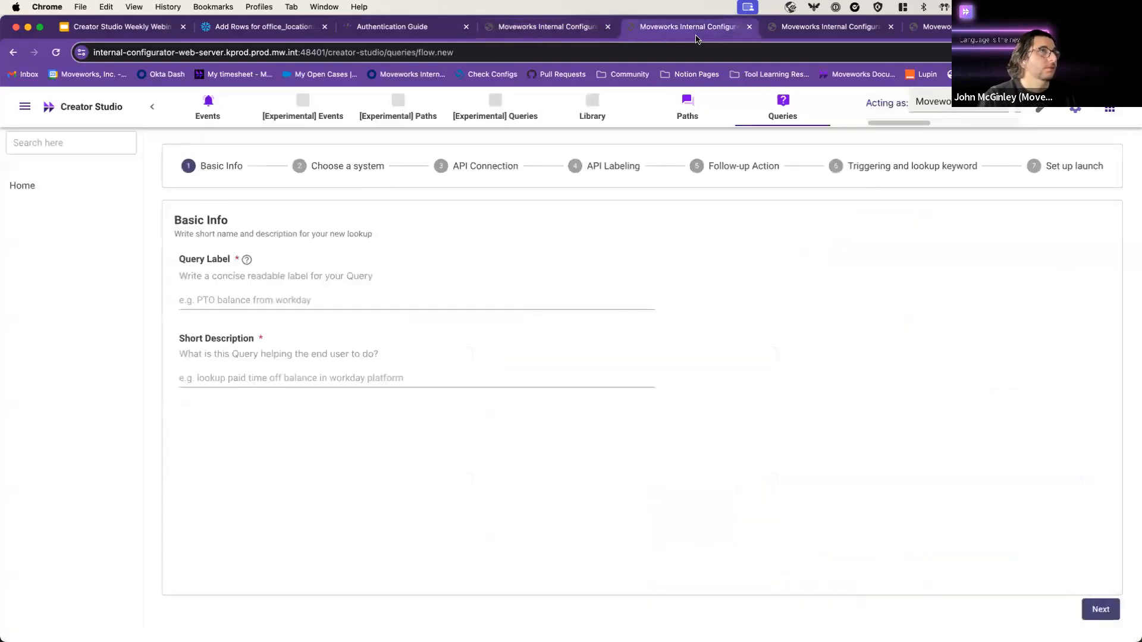
click(791, 33)
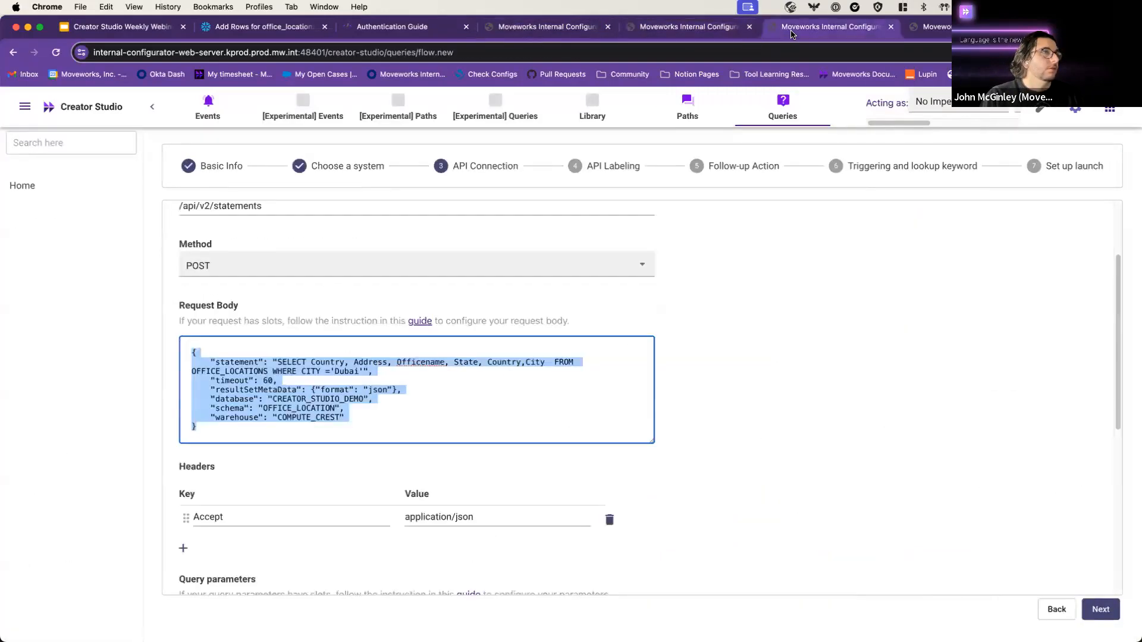
click(1064, 608)
click(1065, 608)
triple_click(245, 296)
key(super+c)
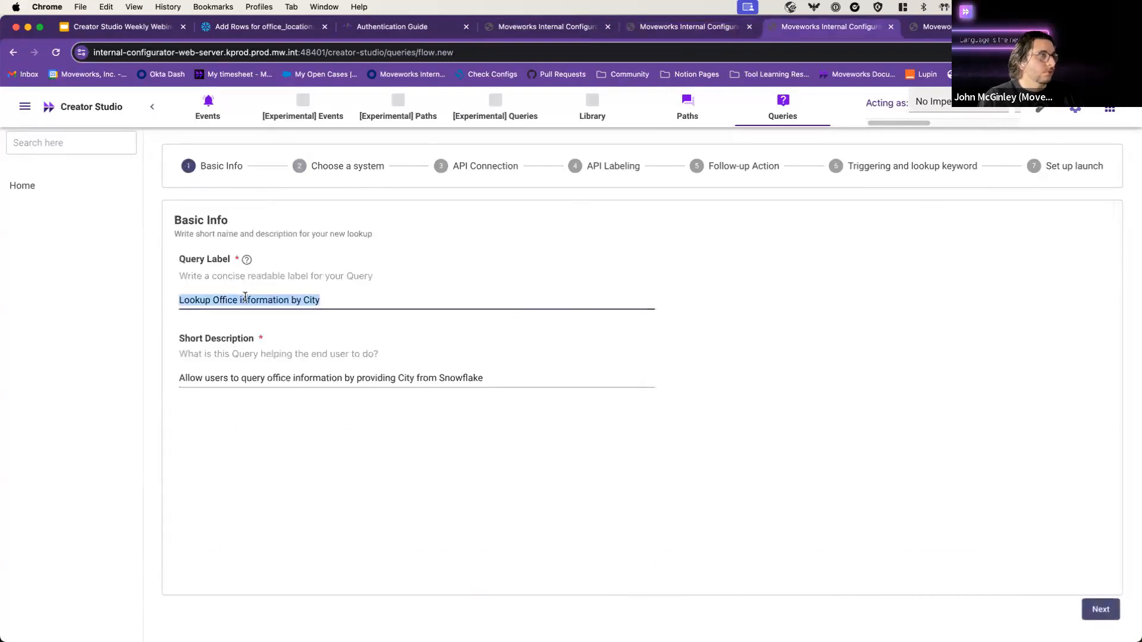
key(ctrl+shift+Tab)
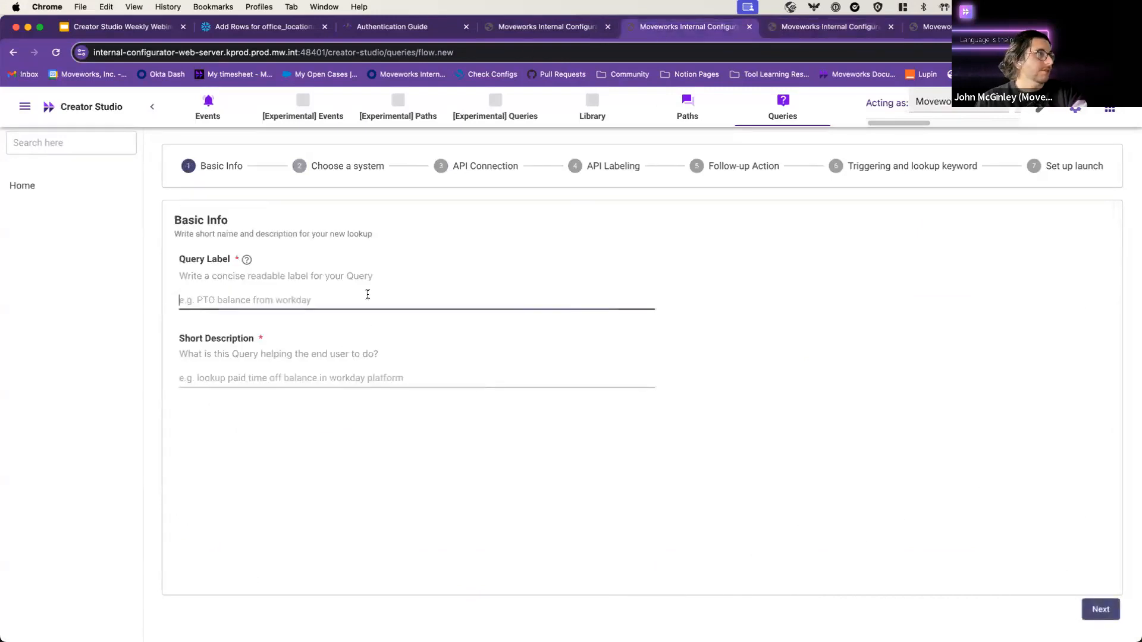
key(super+v)
key(ctrl+Tab)
triple_click(450, 370)
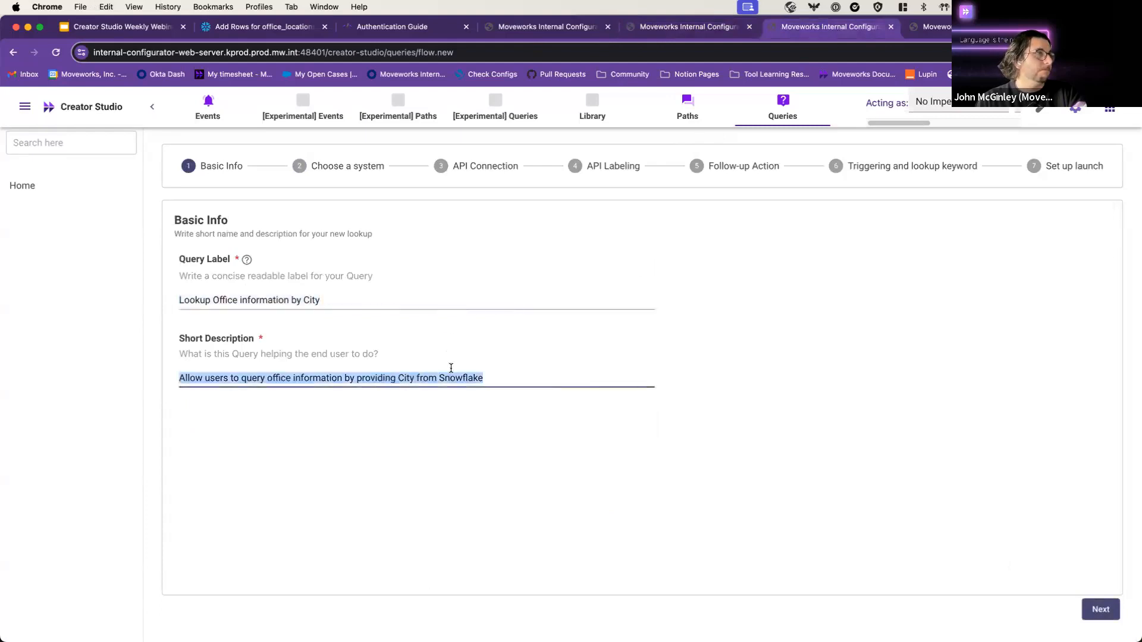
key(super+c)
key(ctrl+shift+Tab)
click(400, 387)
key(super+v)
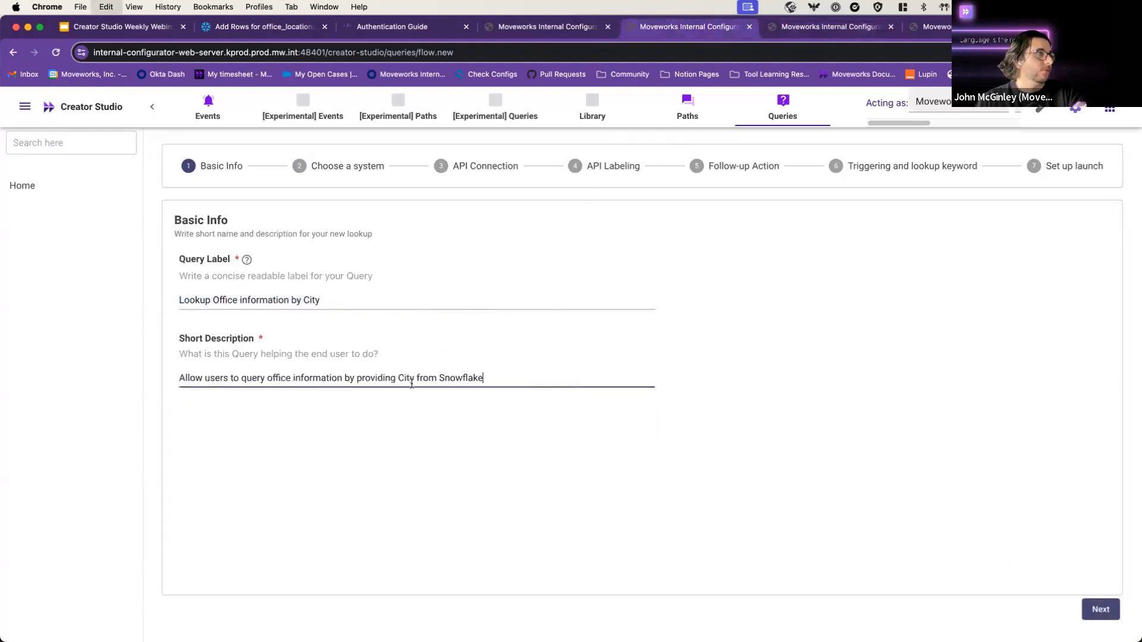
click(1099, 609)
Step: Close spare tabs, pick the Creator Studio Webinar Snowflake connector and advance
click(607, 27)
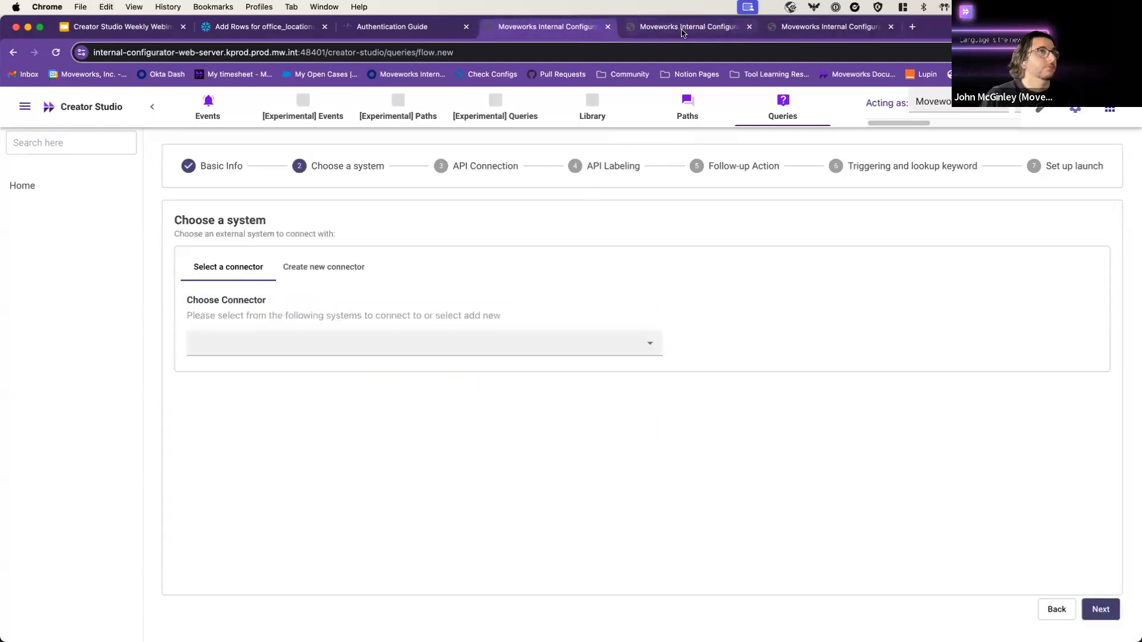
middle_click(682, 27)
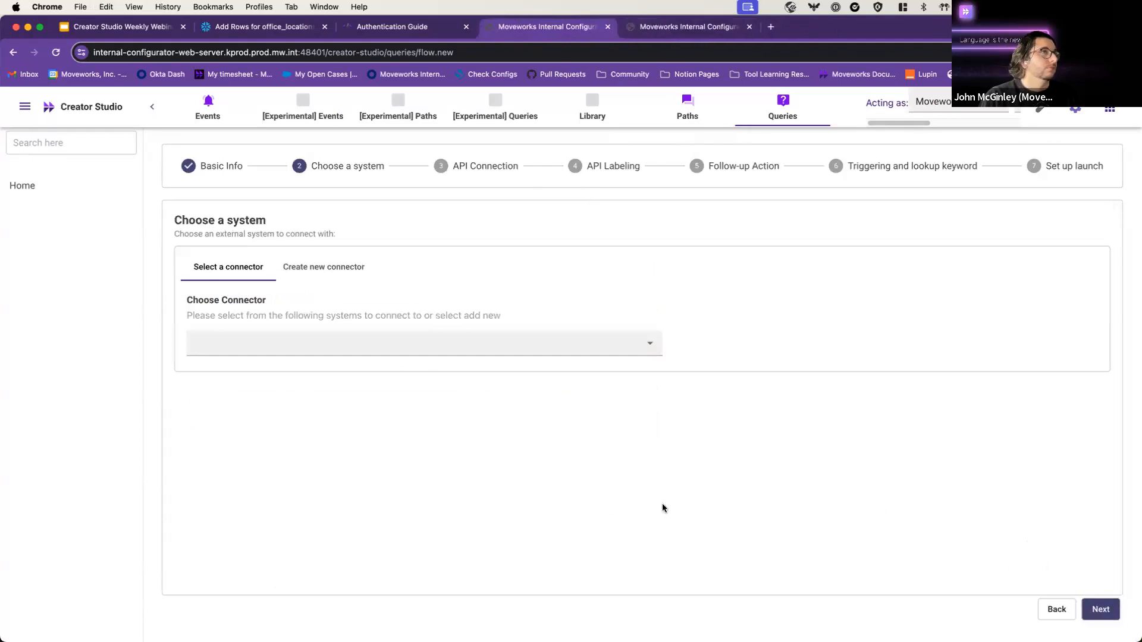
click(544, 349)
text(webinar)
key(Down)
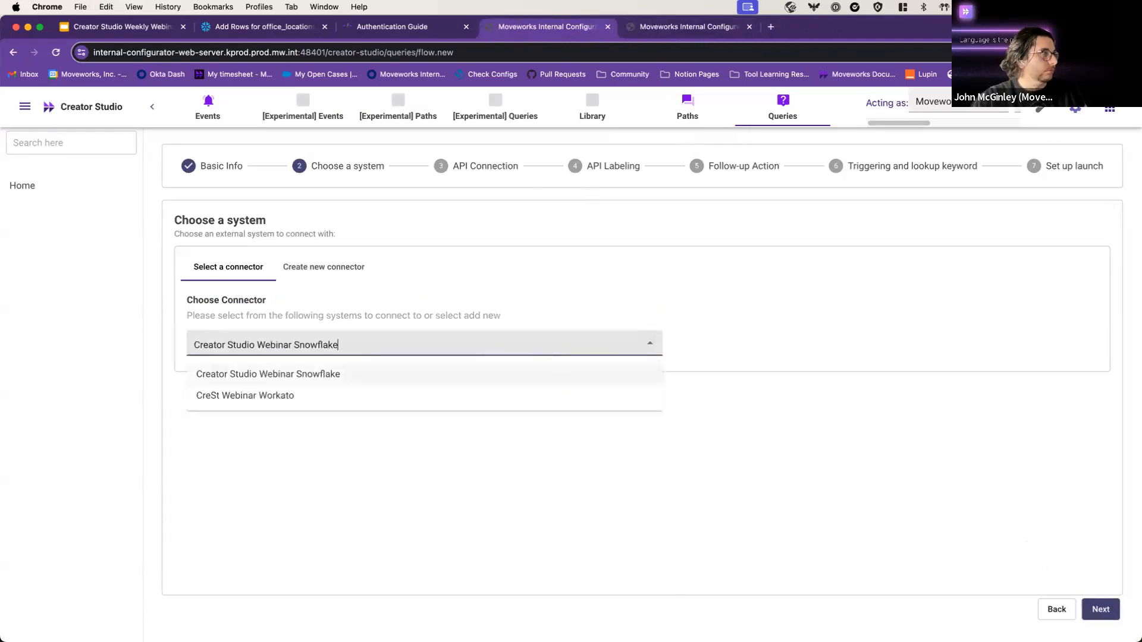
key(Return)
click(1101, 609)
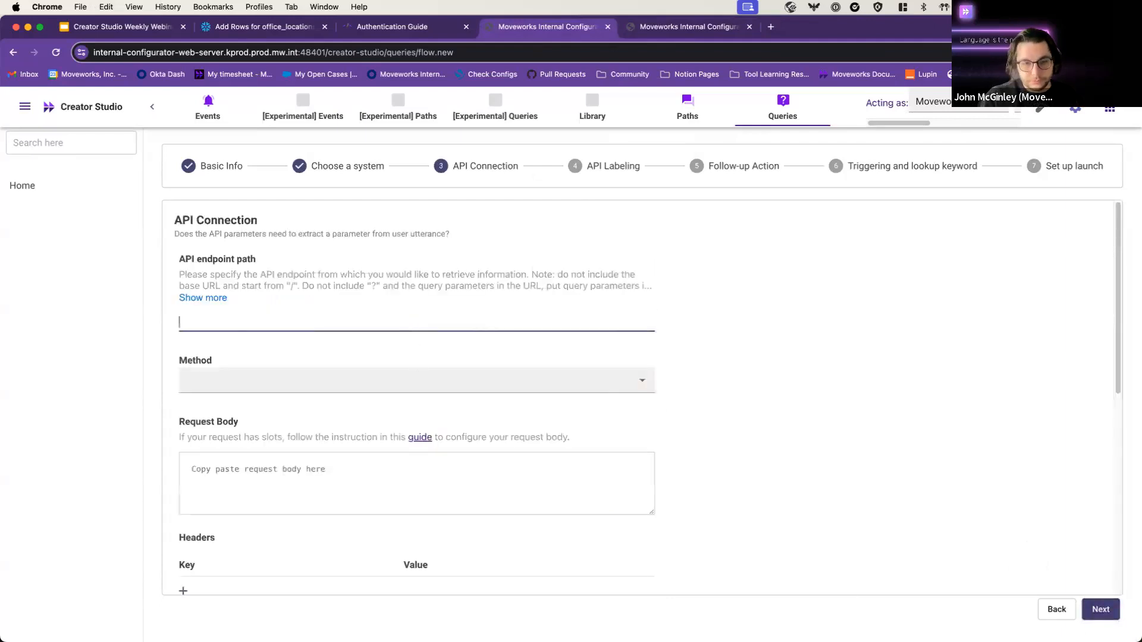
Step: Paste /api/v2/statements from Postman as the endpoint path and set the method to POST
key(super+Tab)
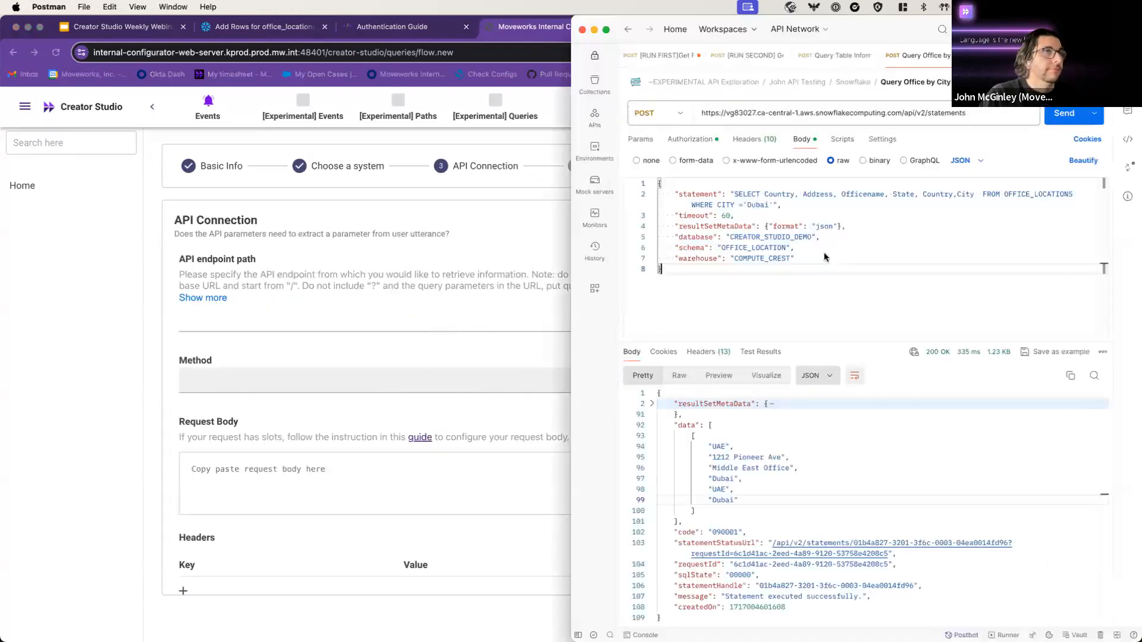
drag(966, 113, 902, 113)
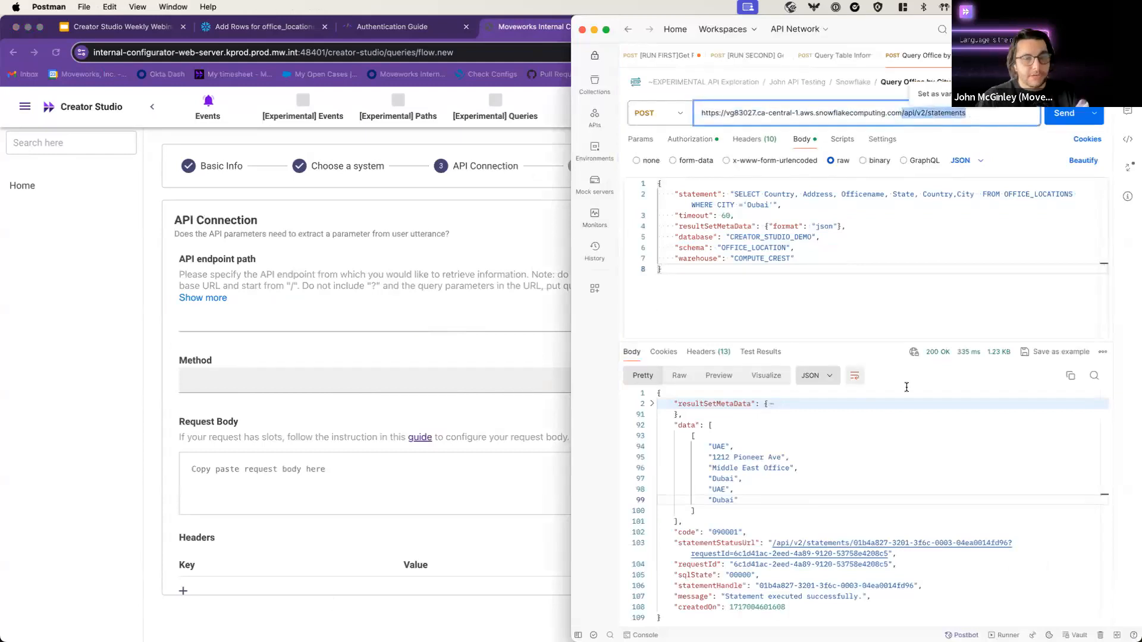
click(319, 321)
key(super+v)
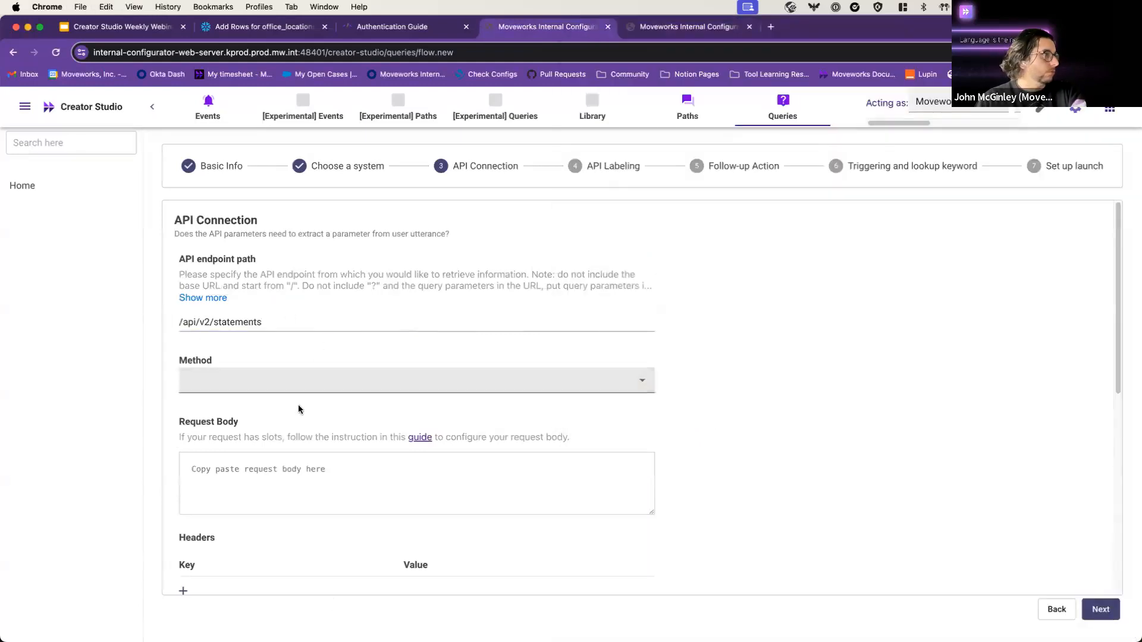
click(283, 384)
click(275, 411)
click(268, 382)
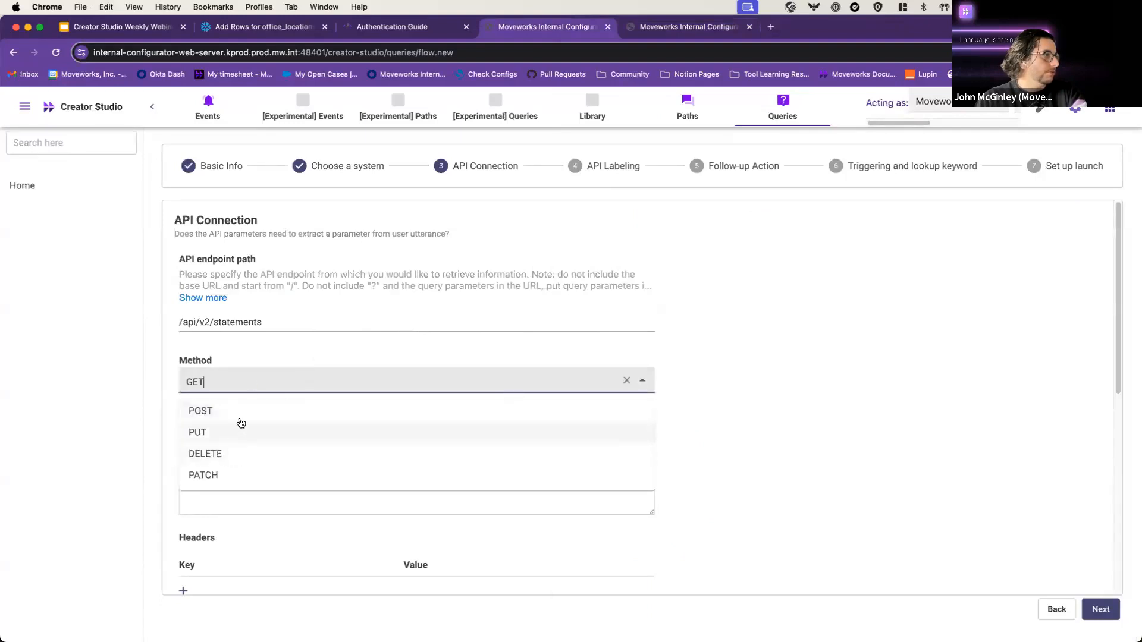
click(238, 410)
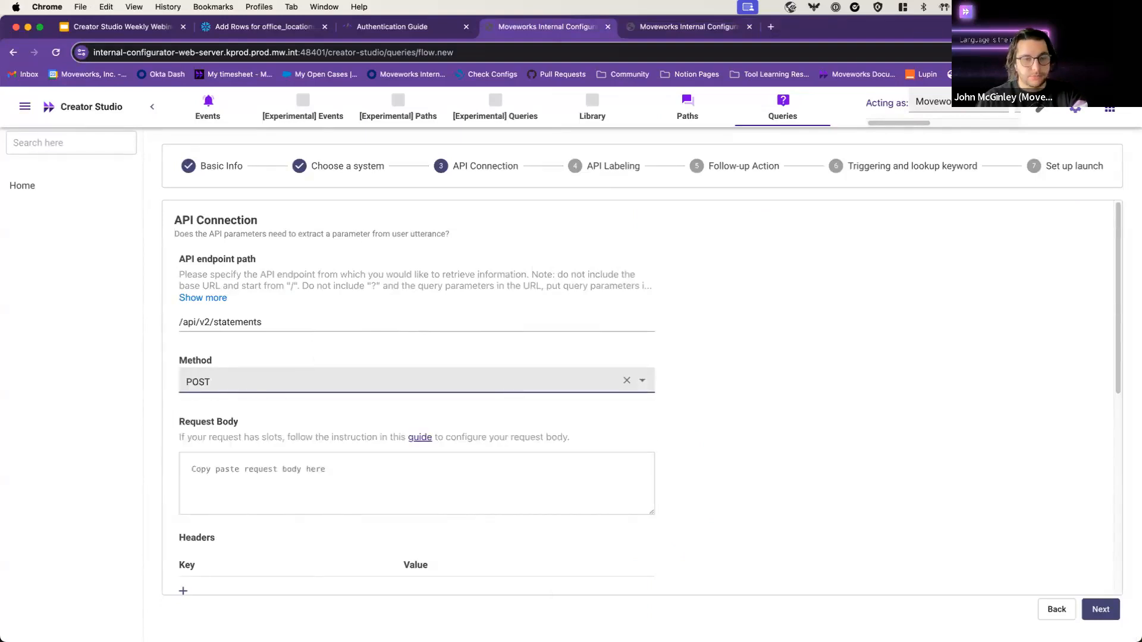
Step: Paste the Snowflake SQL JSON from Postman into the Request Body
key(super+Tab)
drag(888, 27, 889, 1)
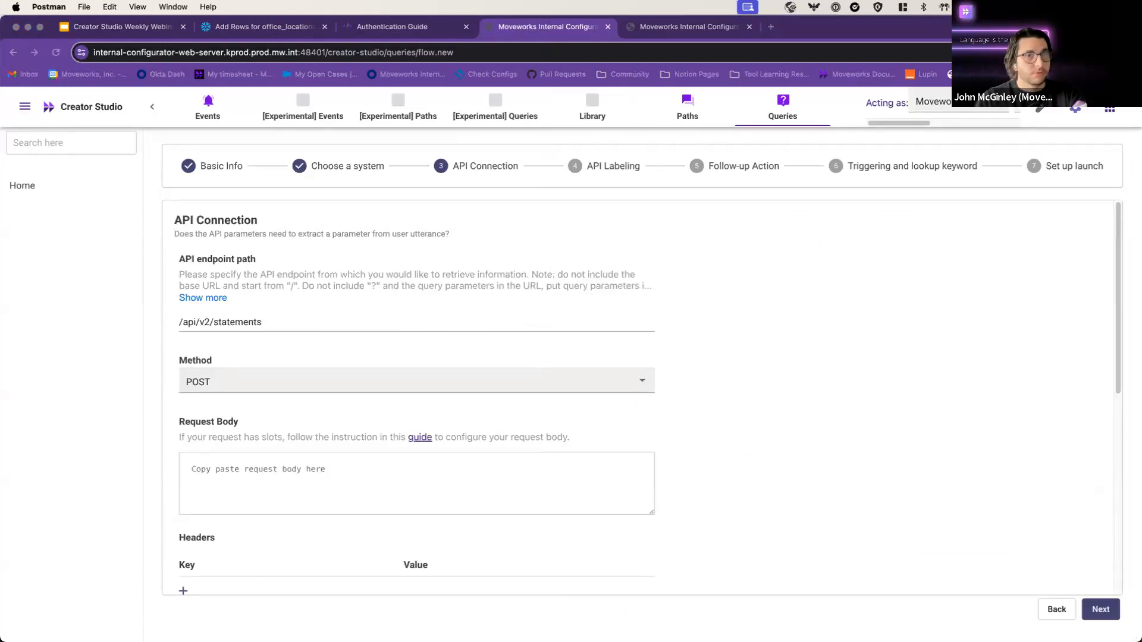
click(303, 459)
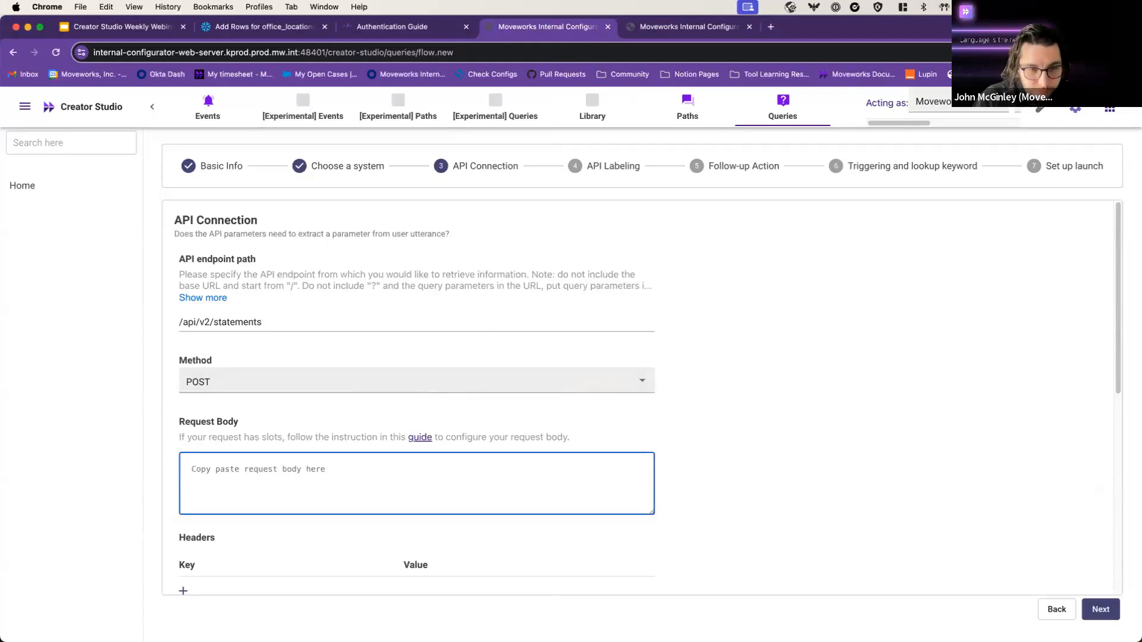
key(super+Tab)
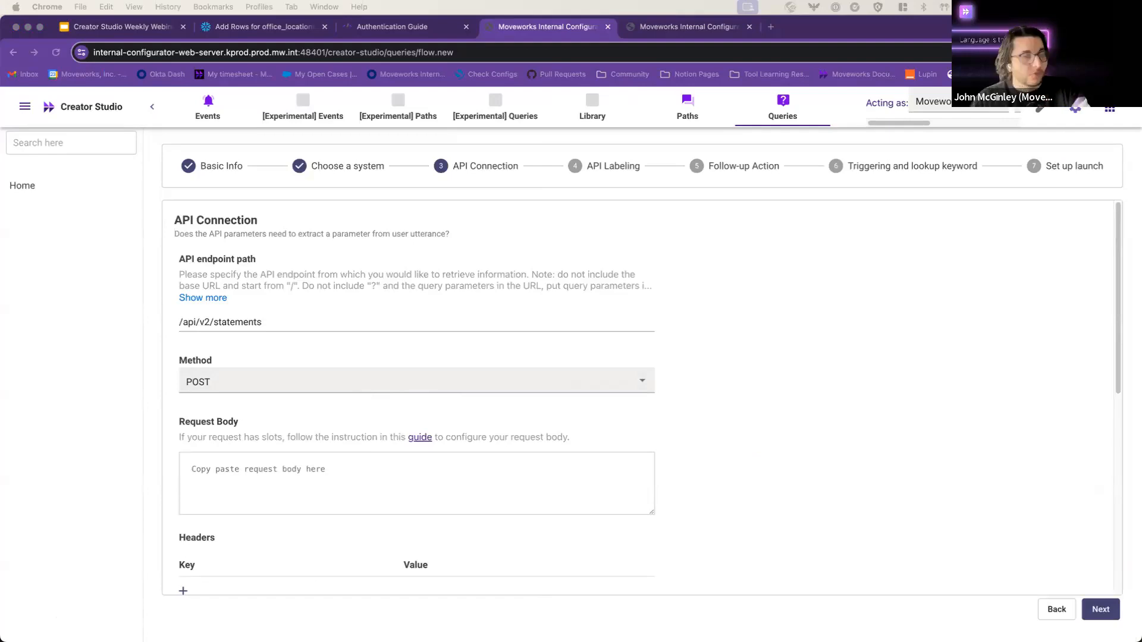
click(246, 487)
text({     "statement": "SELECT Country, Address, Officename, State, Country,City  FROM OFFICE_LOCATIONS WHERE CITY ='Dubai'",     "timeout": 60,     "resultSetMetaData": {"format": "json"},     "database": "CREATOR_STUDIO_DEMO",     "schema": "OFFICE_LOCATION",     "warehouse": "COMPUTE_CREST" })
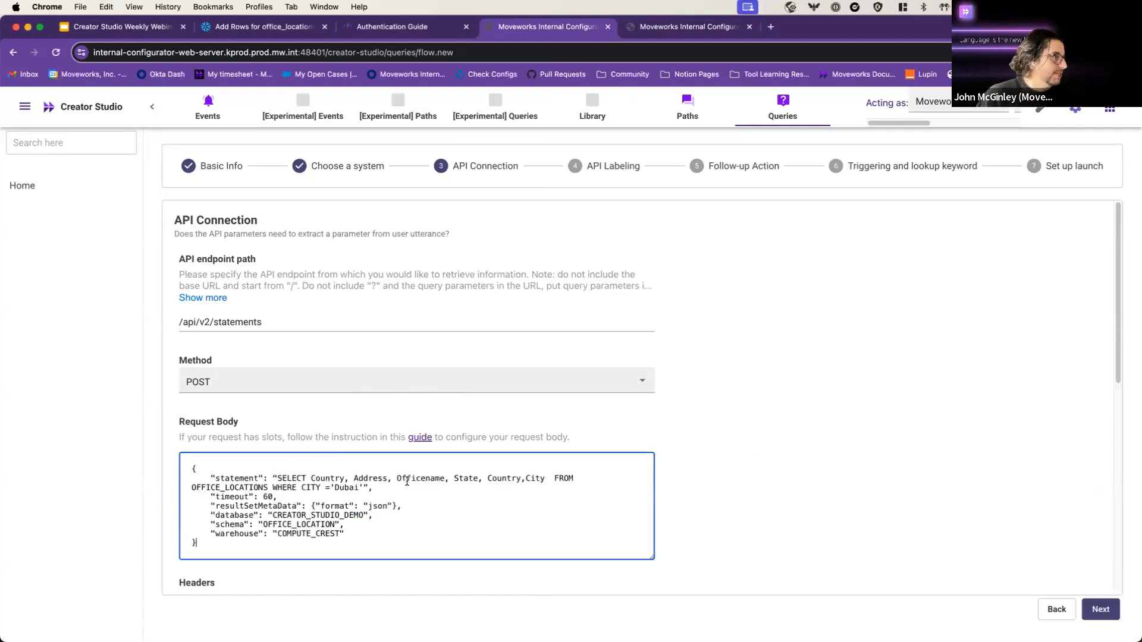
Step: Add a request header Accept with the value application/json
scroll(386, 476, down, 5)
click(203, 497)
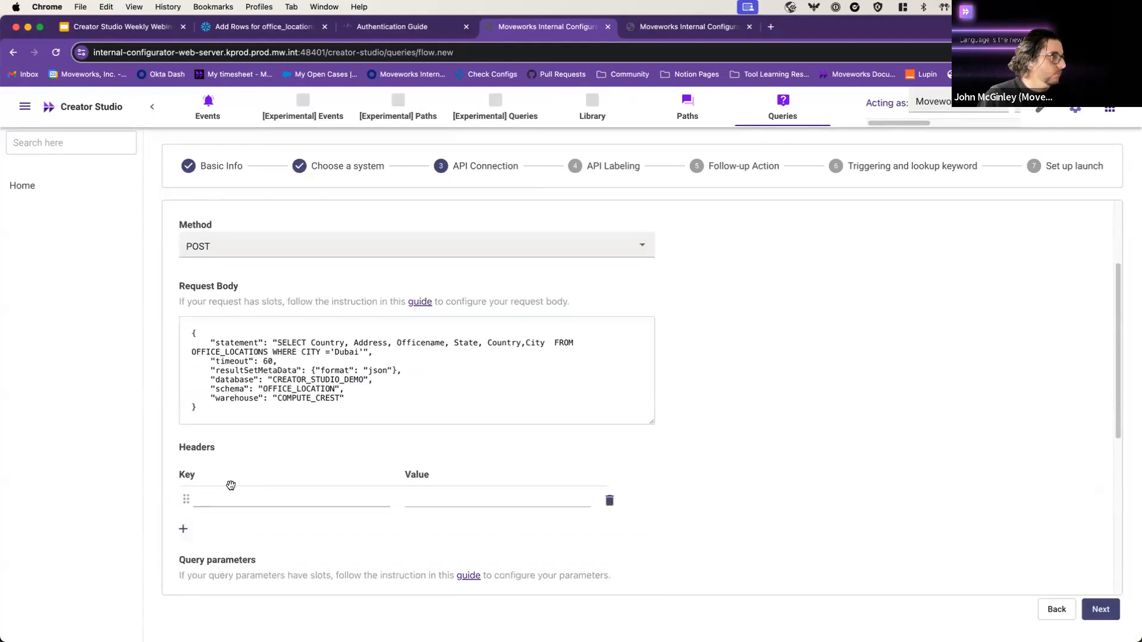
text(Accept)
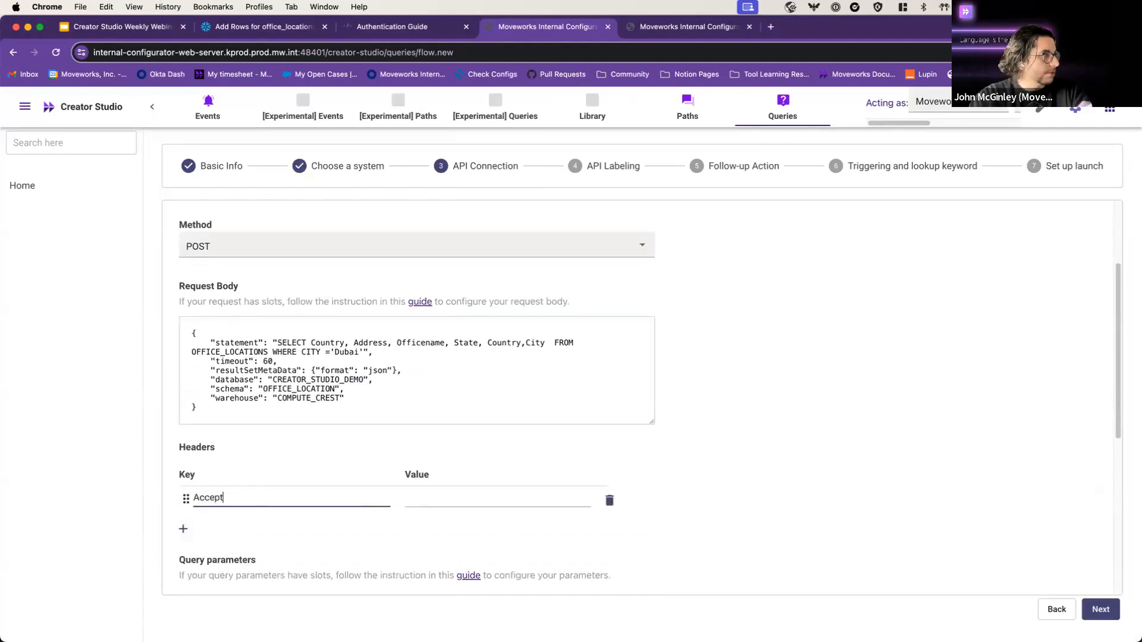
key(Tab)
text(applica)
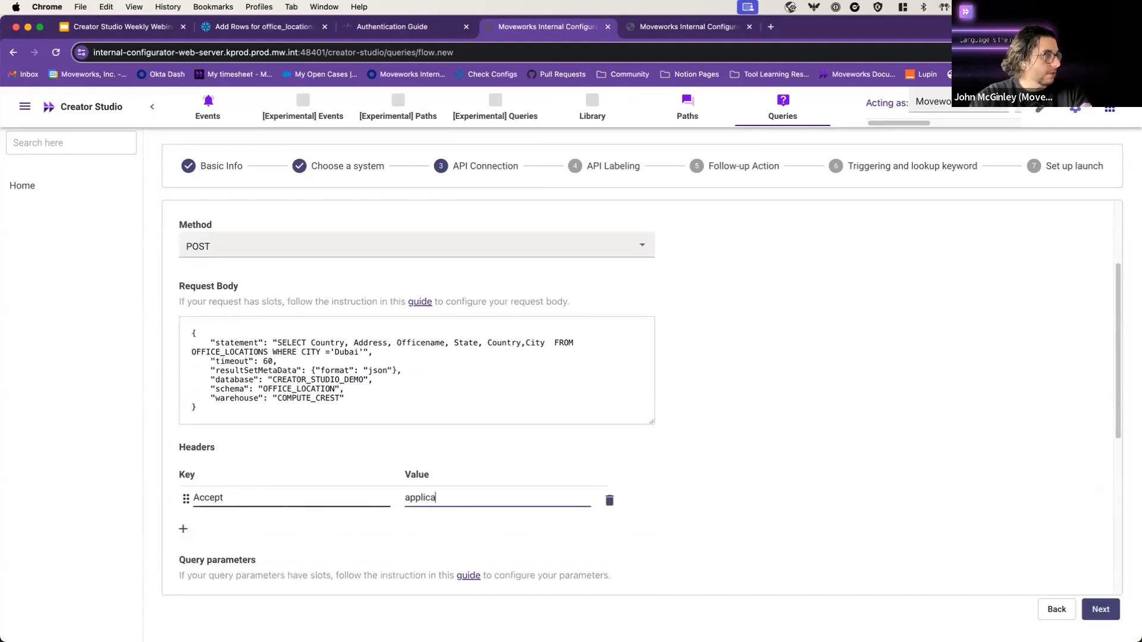
text(tion/jsom)
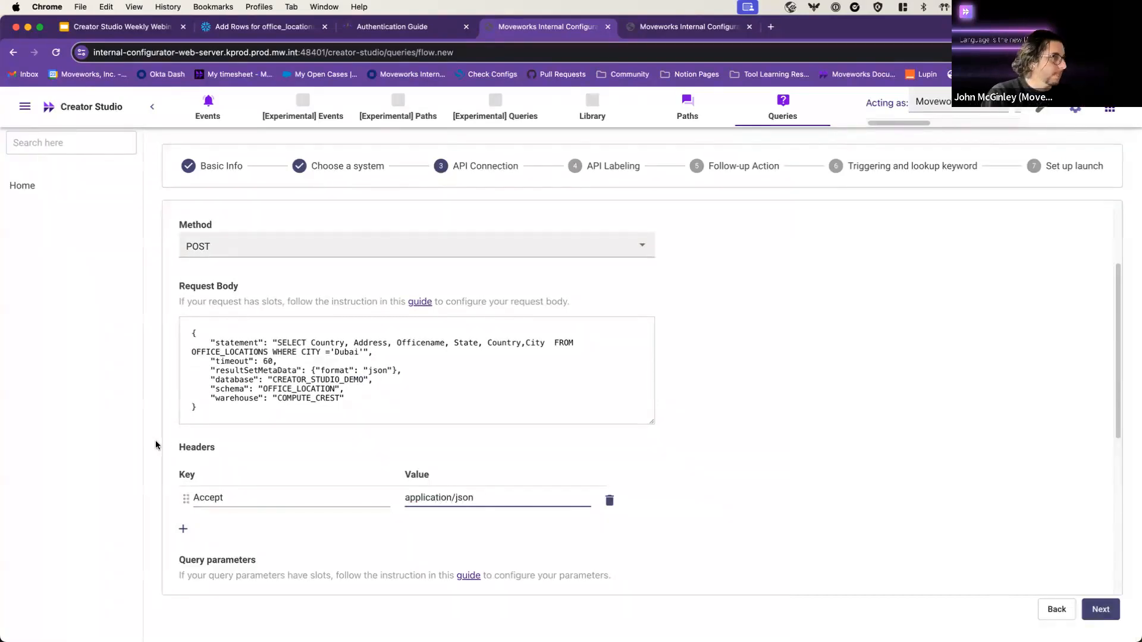
Step: Run a test call and review the 200 JSON response containing the Dubai office record
scroll(265, 466, down, 3)
scroll(203, 569, down, 3)
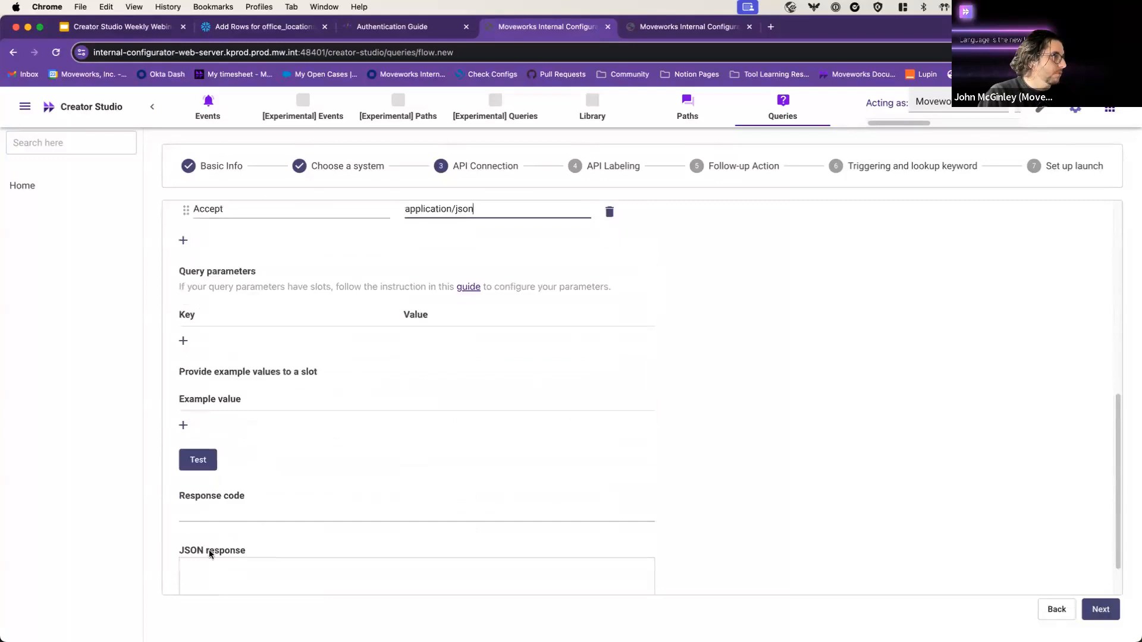
click(197, 467)
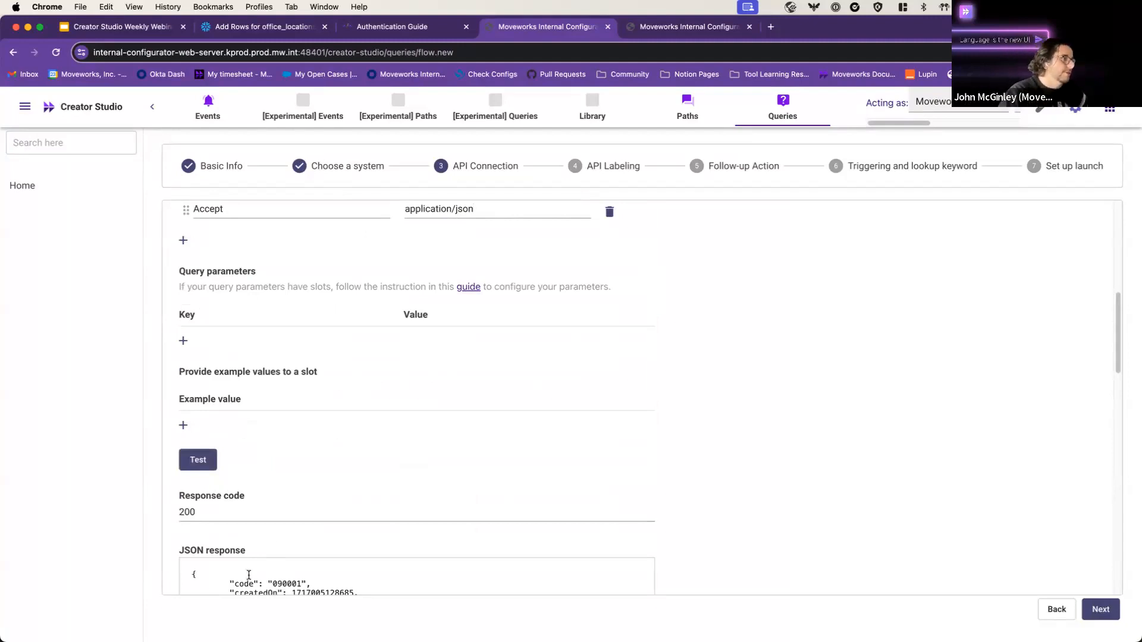
scroll(352, 470, down, 2)
scroll(287, 390, up, 2)
scroll(306, 440, down, 3)
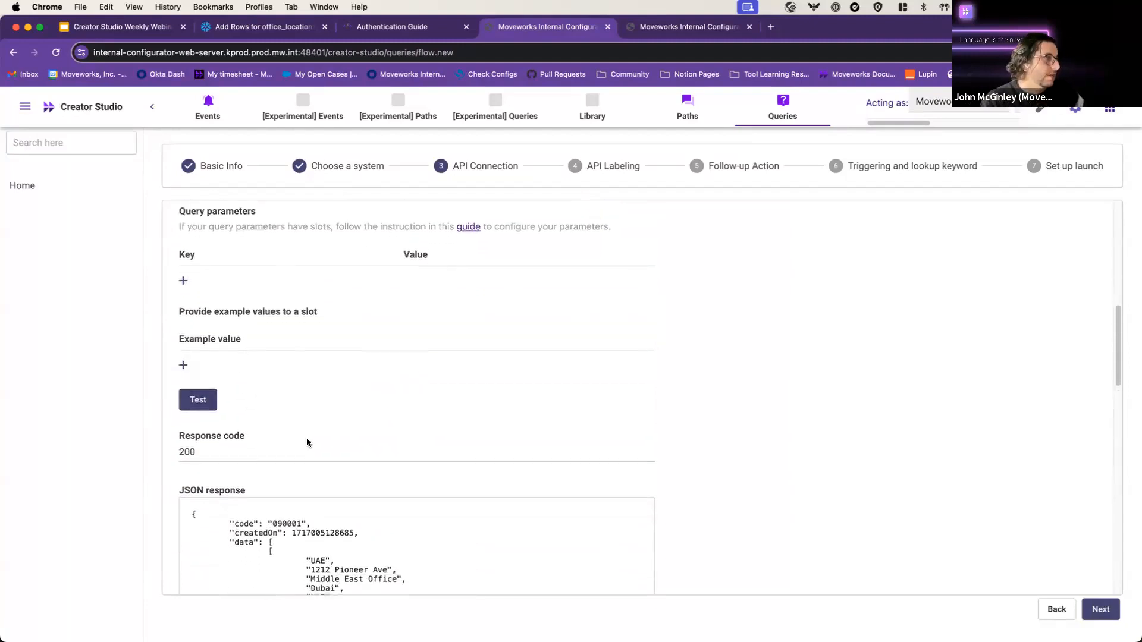
drag(236, 438, 370, 520)
click(370, 520)
scroll(762, 428, up, 1)
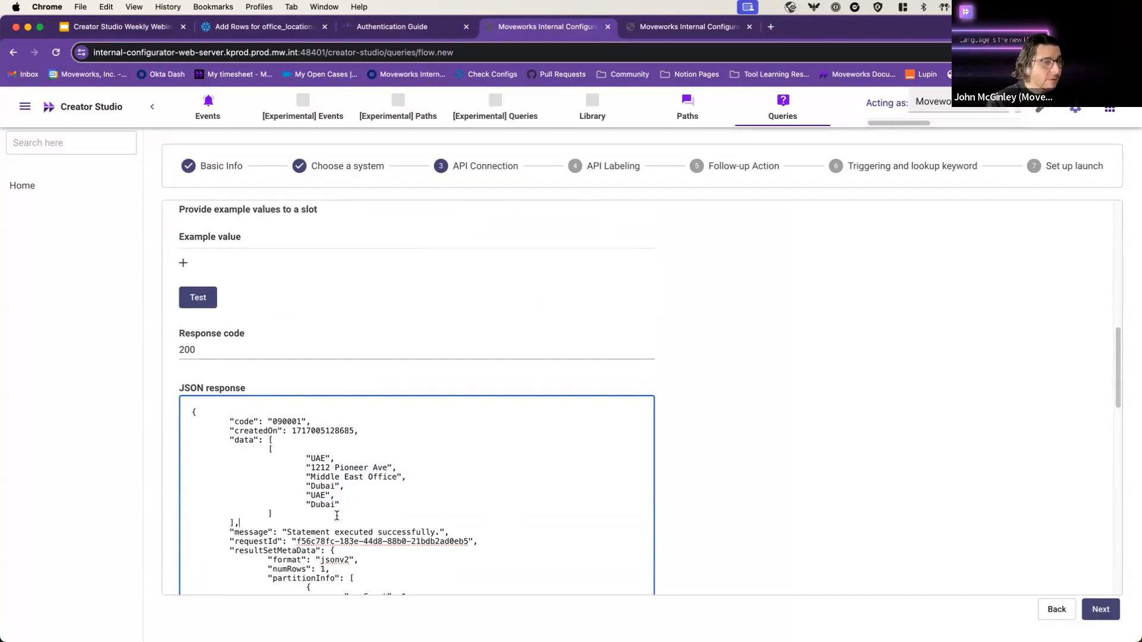
drag(338, 505, 318, 512)
click(319, 513)
scroll(502, 484, up, 9)
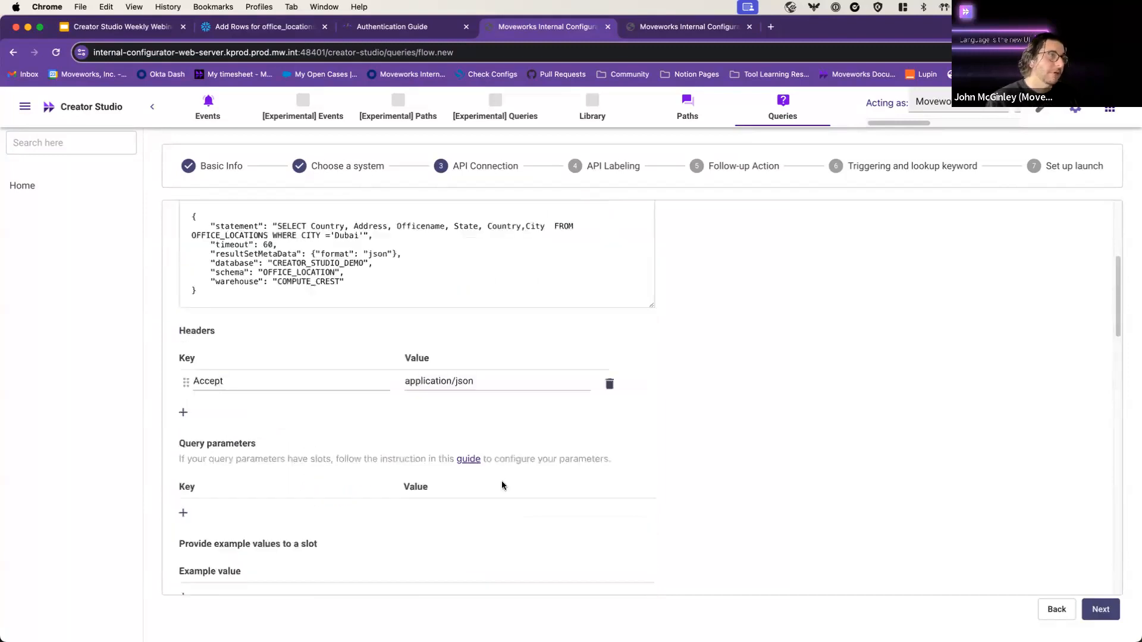
click(550, 425)
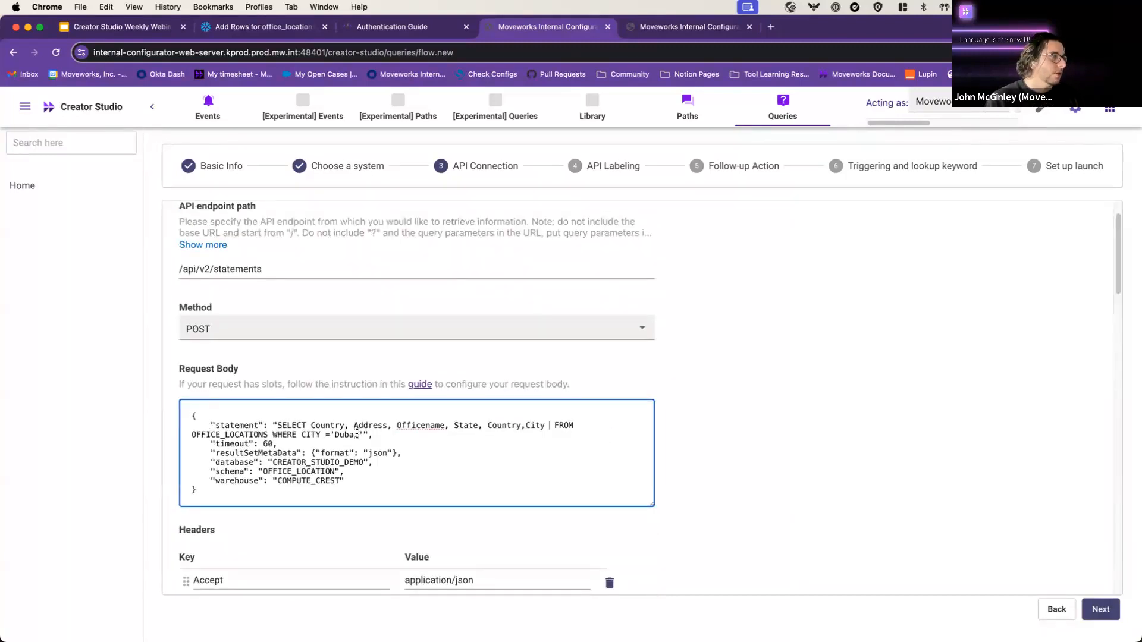
Step: Replace the city value Dubai in the request body with the {{query}} slot
drag(359, 435, 333, 434)
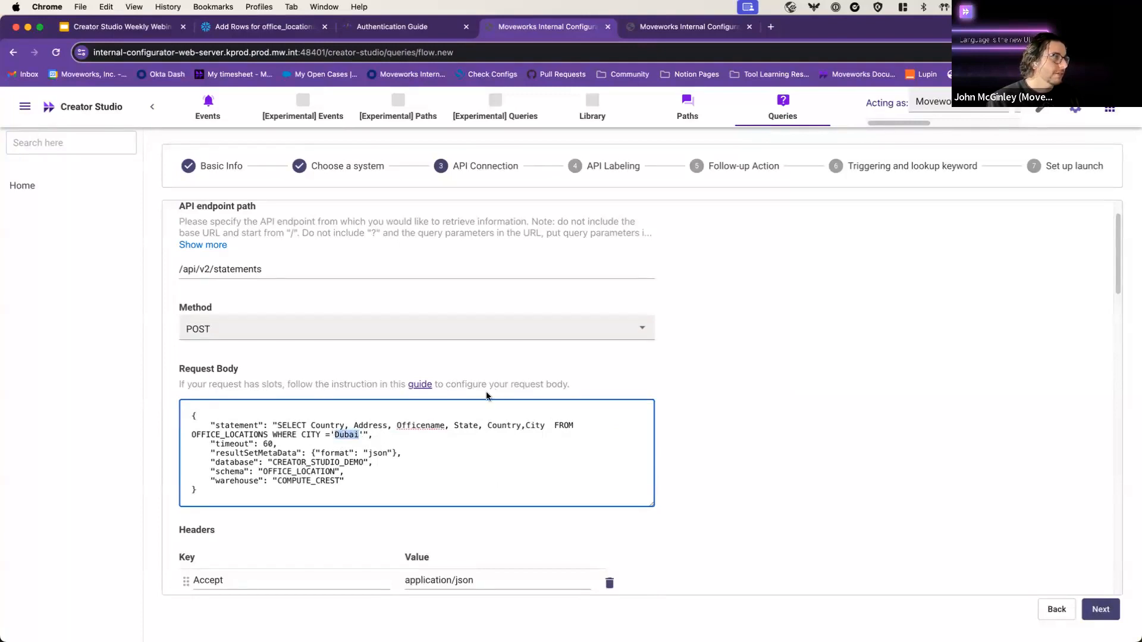
text({{query})
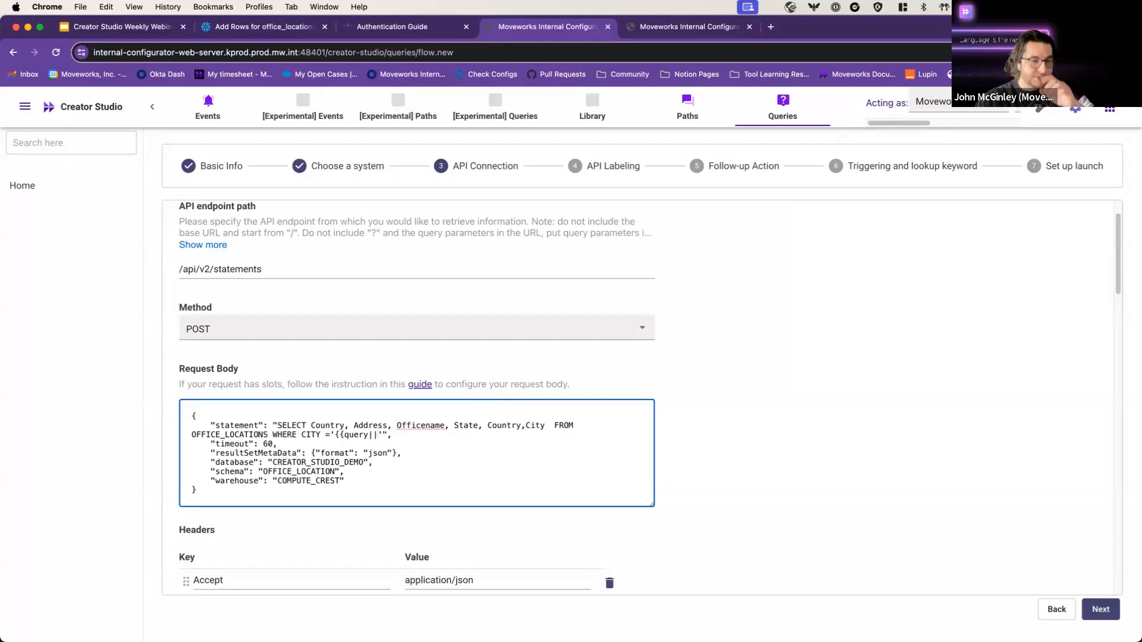
key(BackSpace)
text(}})
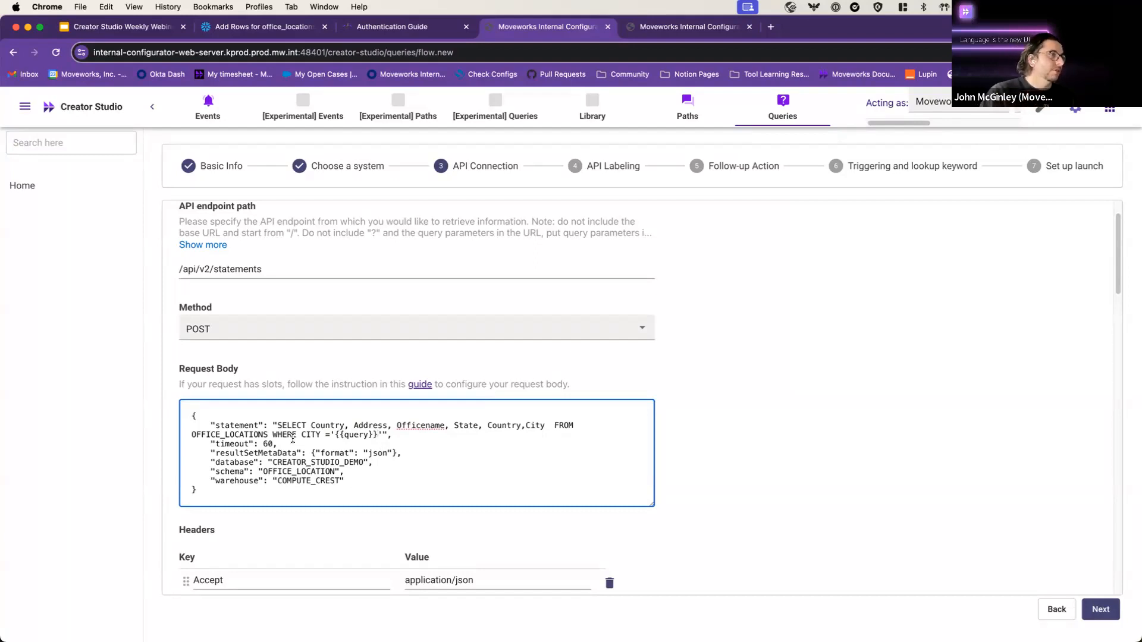
Step: Add Dubai as the slot's example value and test the query again
scroll(719, 415, down, 6)
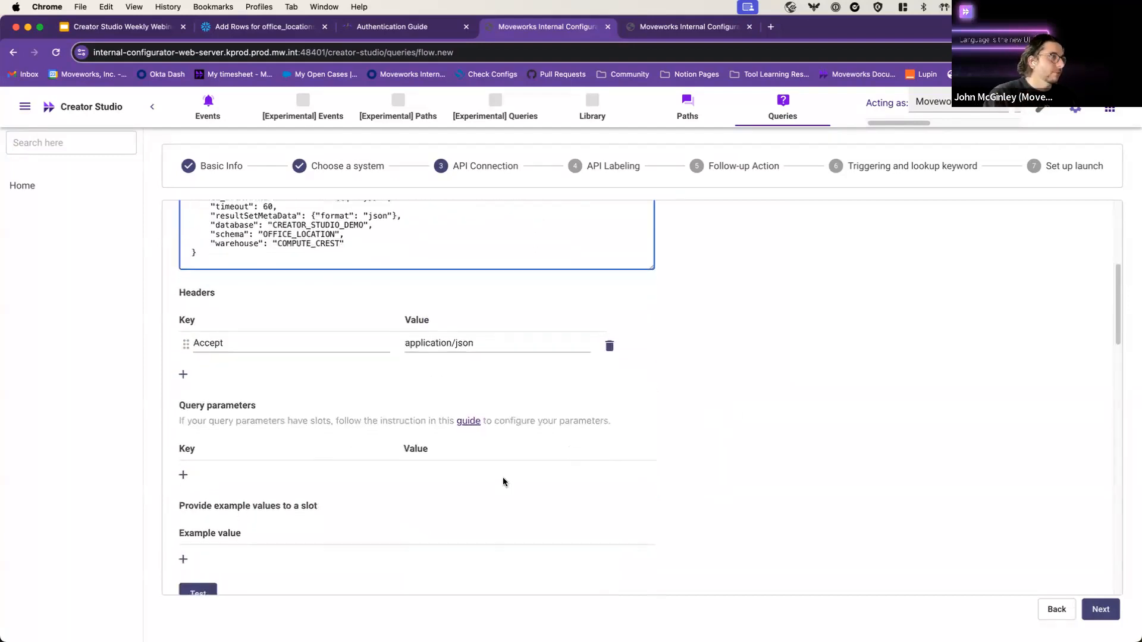
click(182, 458)
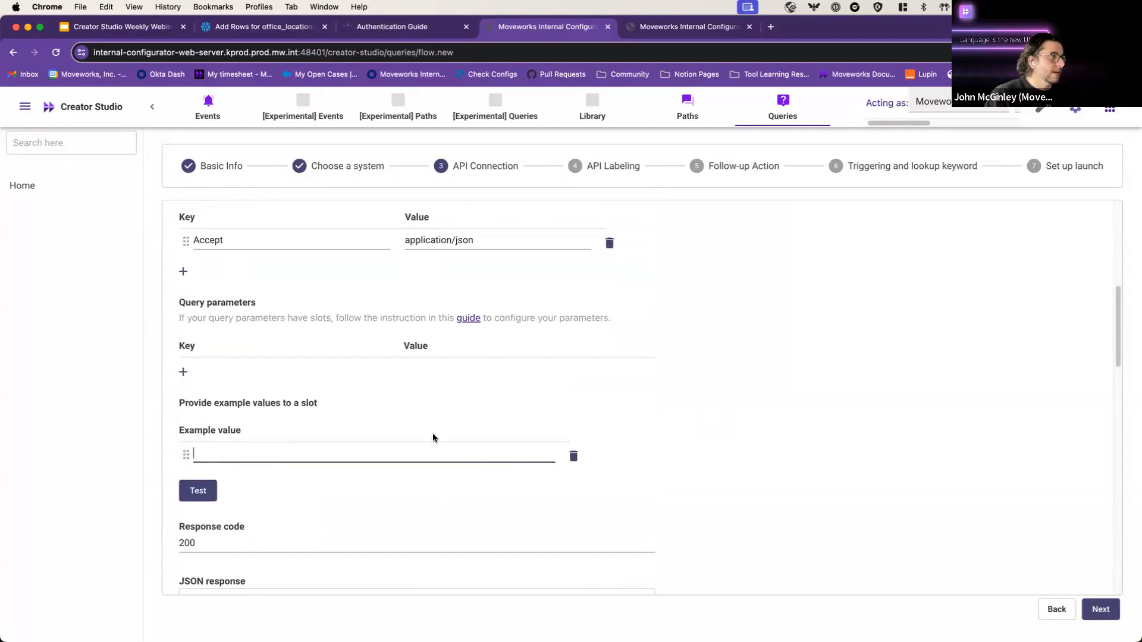
text(Dubai)
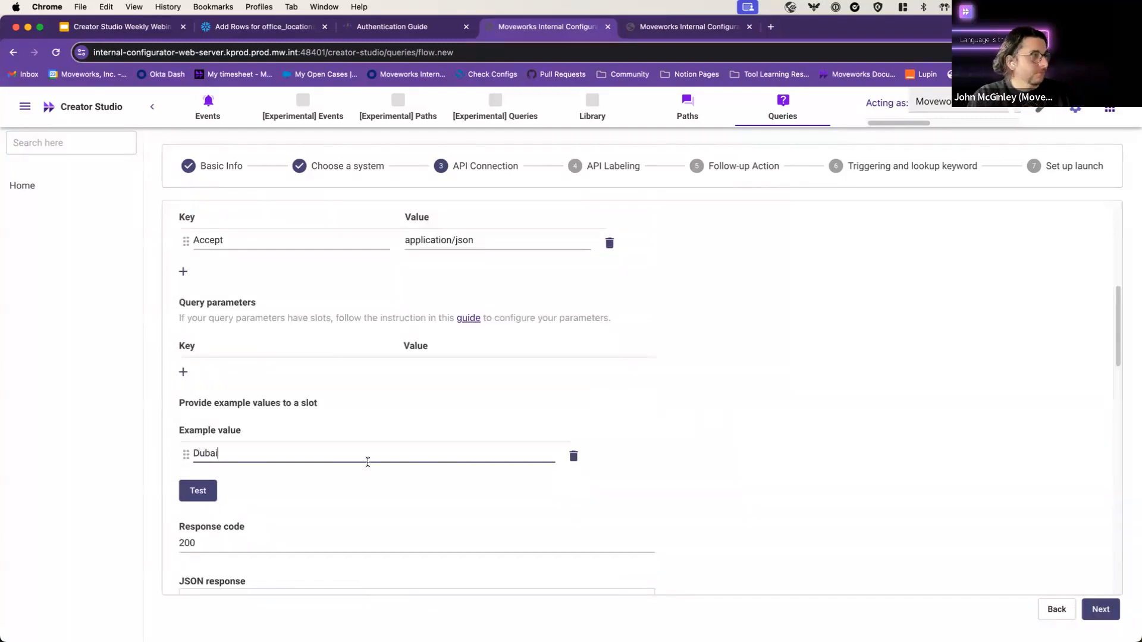
click(202, 497)
scroll(803, 422, down, 3)
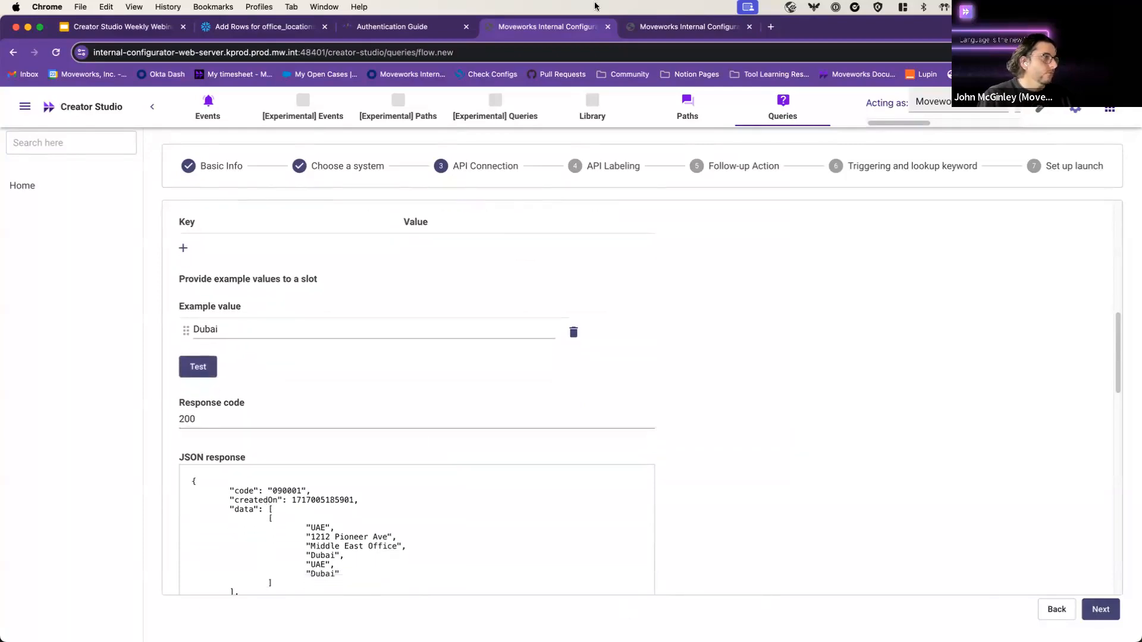
Step: Copy the city name Techville from the Snowflake office rows worksheet
click(229, 28)
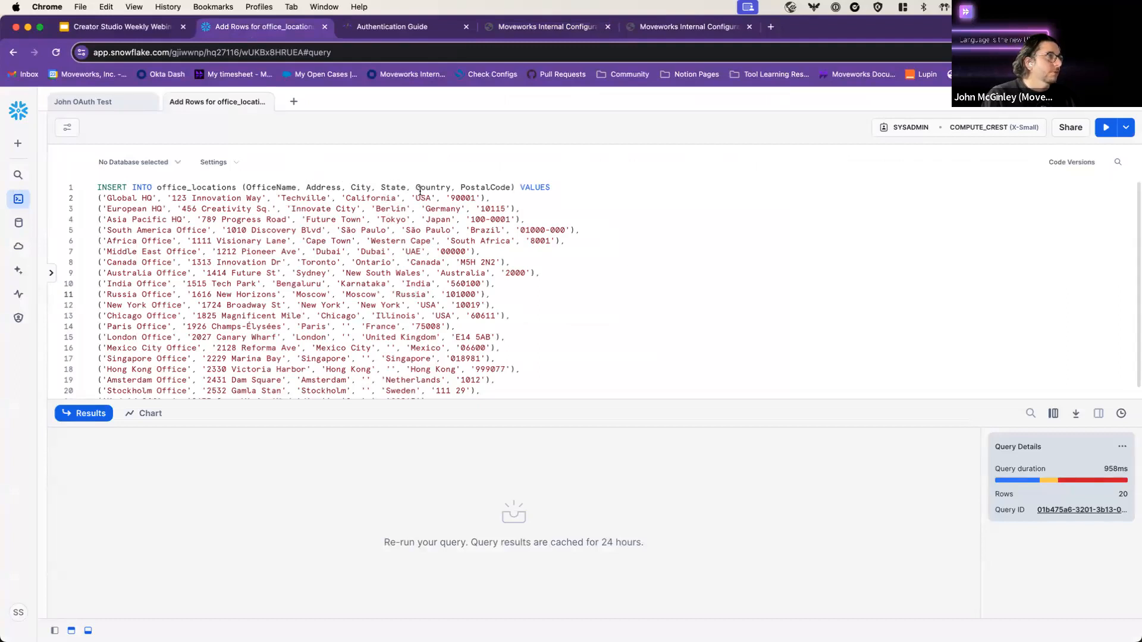
drag(326, 198, 281, 198)
key(super+c)
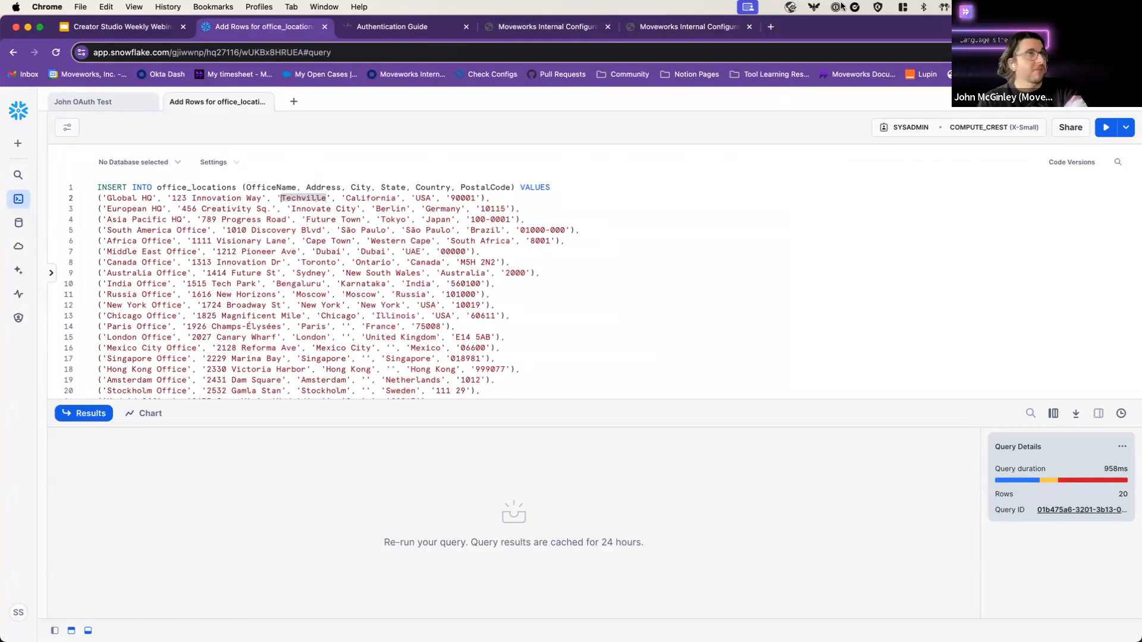
click(662, 27)
click(529, 26)
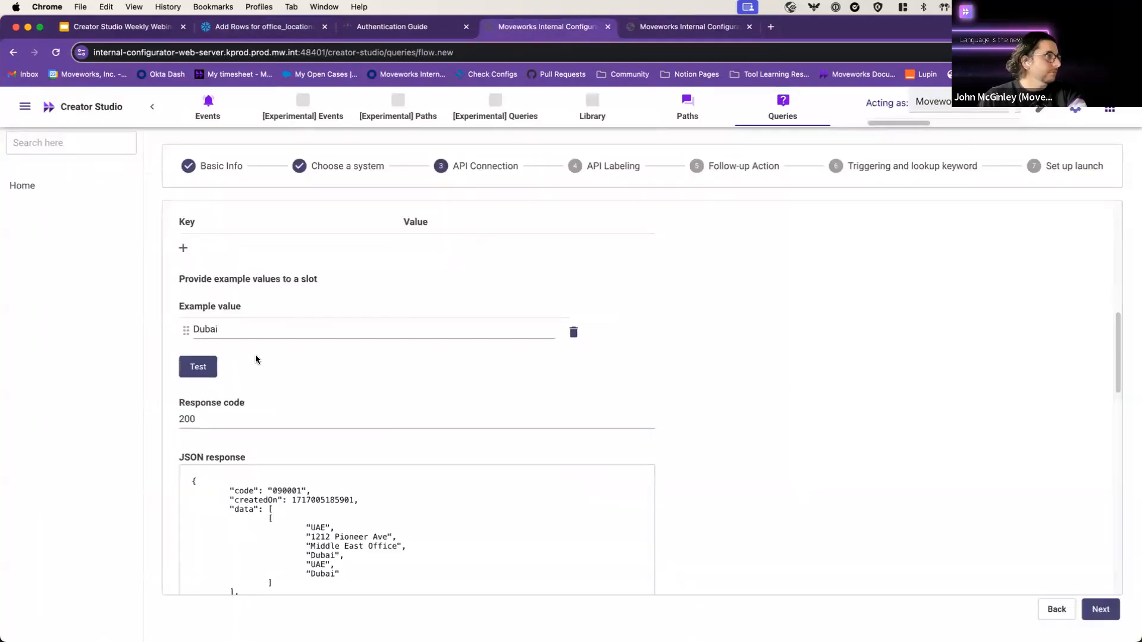
Step: Replace the example value with Techville and test the query
click(359, 326)
key(super+a)
key(super+v)
click(202, 368)
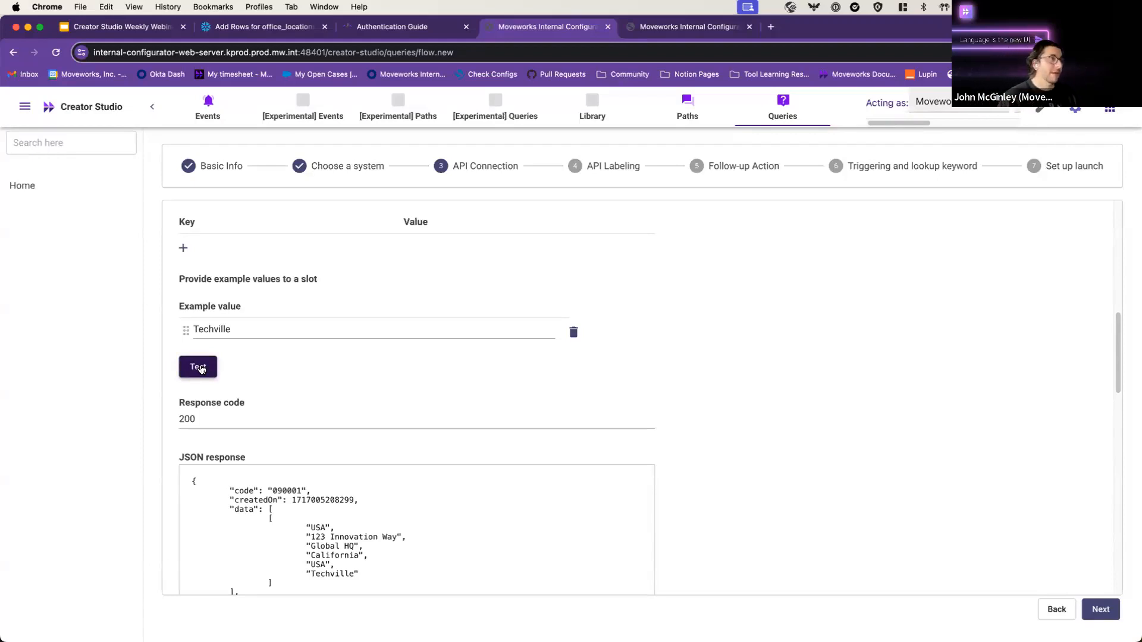
Step: Inspect the Global HQ data in the JSON response, then move on to API Labeling
click(259, 500)
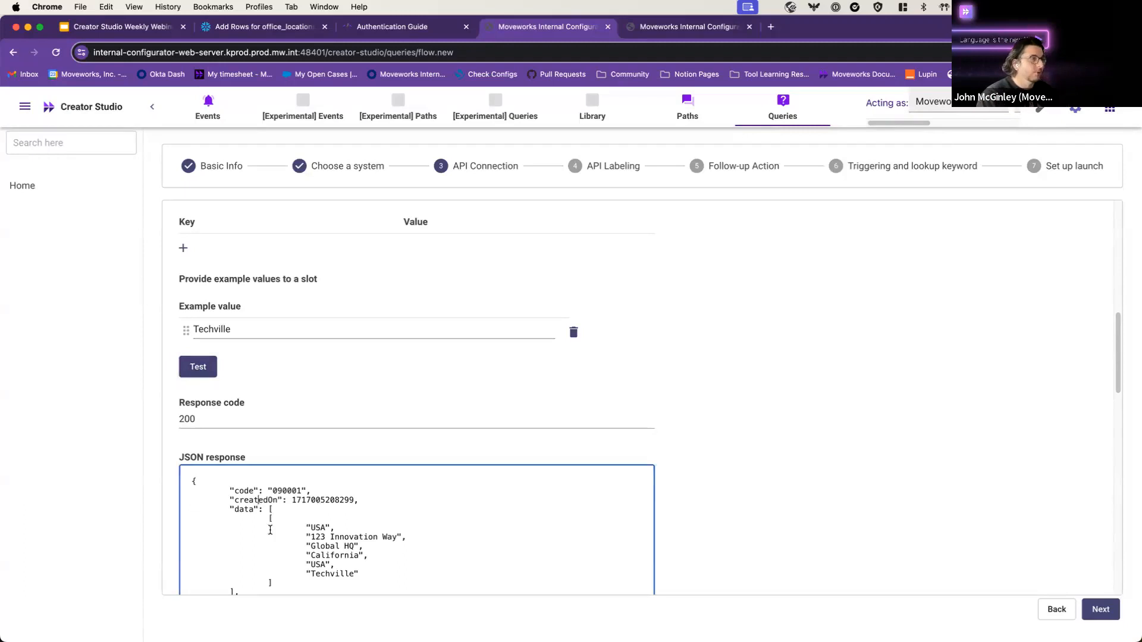
shift+click(361, 568)
click(378, 554)
drag(241, 511, 259, 510)
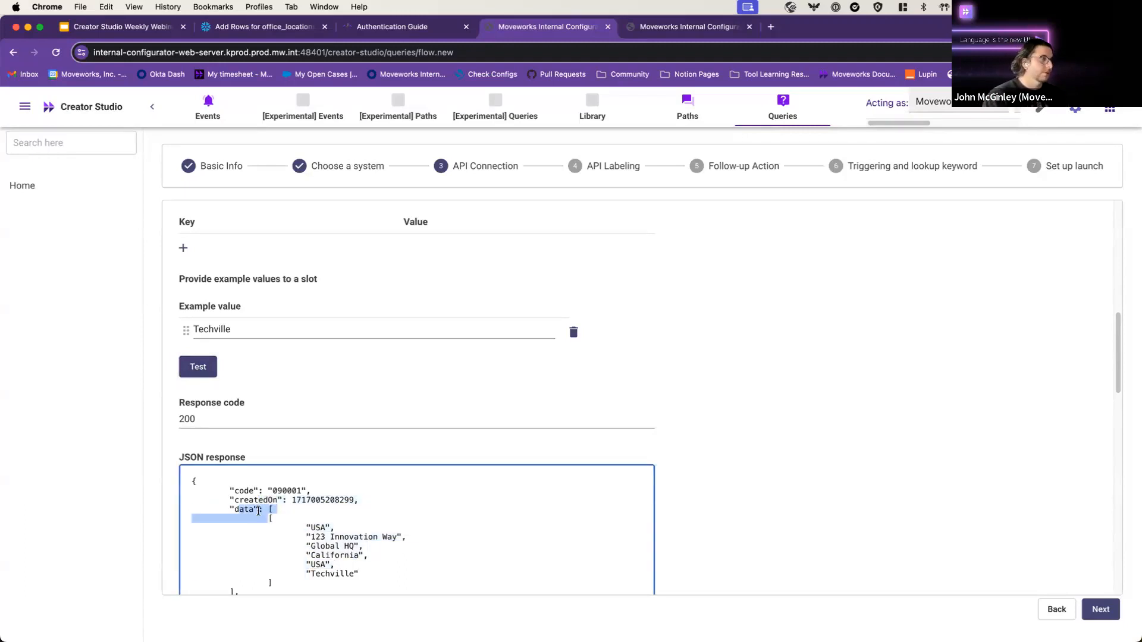
click(302, 565)
triple_click(309, 527)
click(379, 571)
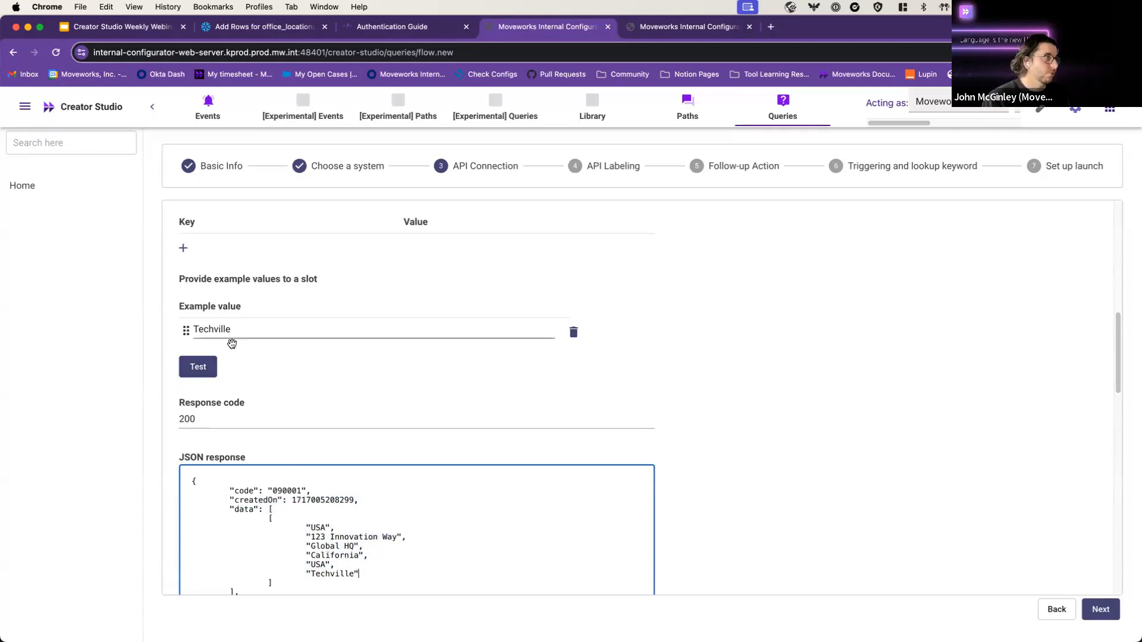
scroll(1009, 583, down, 2)
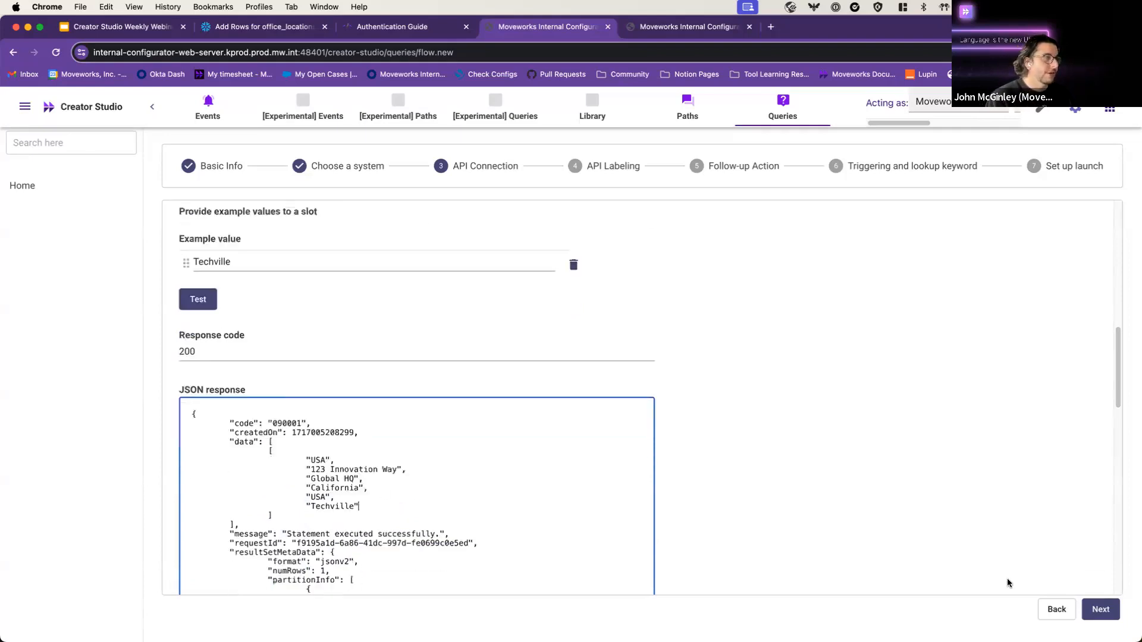
scroll(1009, 583, down, 1)
click(1100, 610)
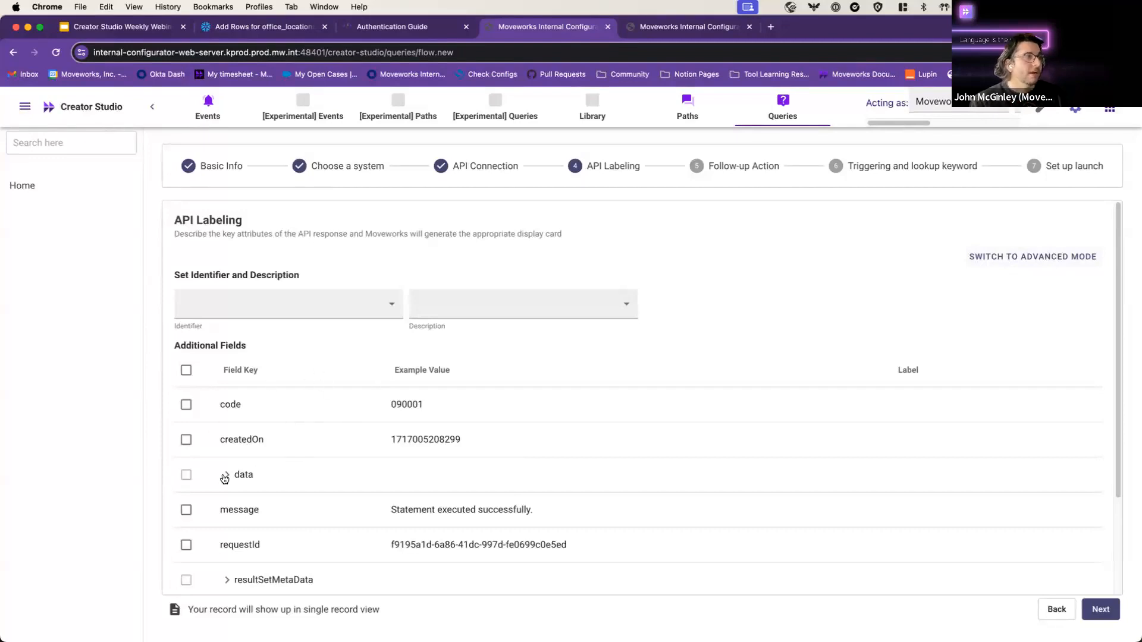
Step: Switch labeling to manual JSON path entry and tile the browser beside Postman
click(1019, 272)
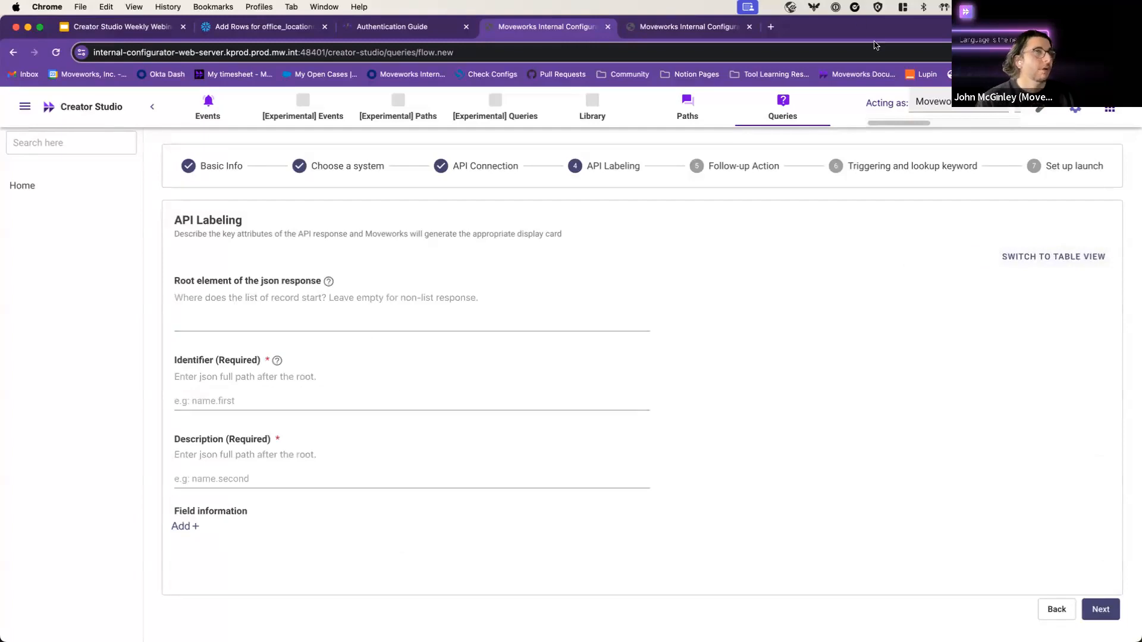
key(ctrl+alt+Left)
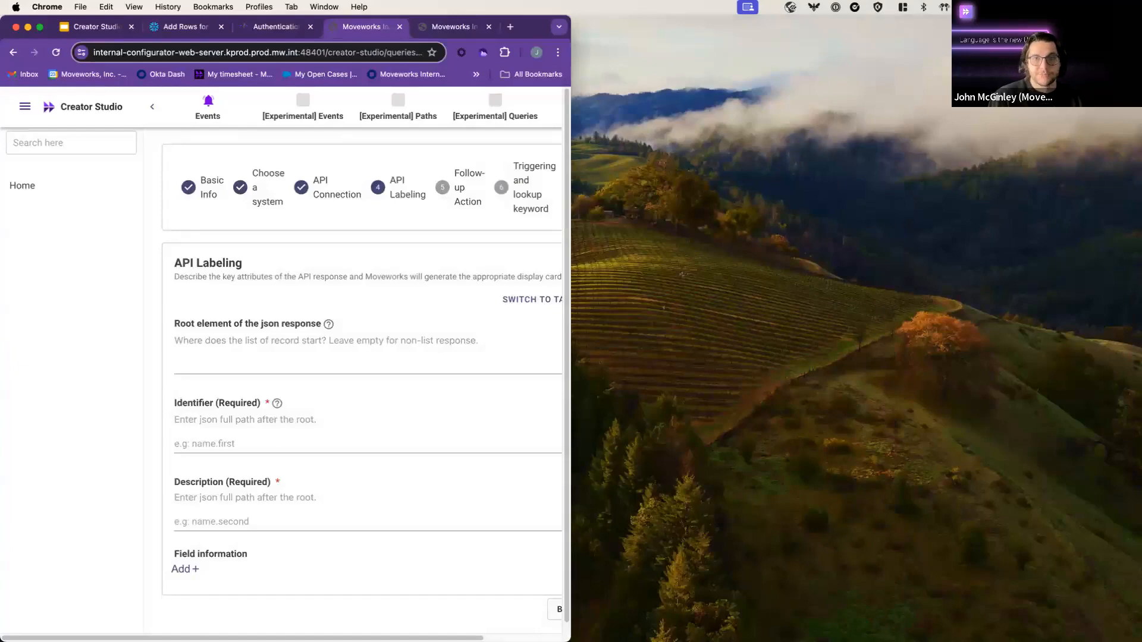
key(super+Tab)
key(ctrl+alt+Right)
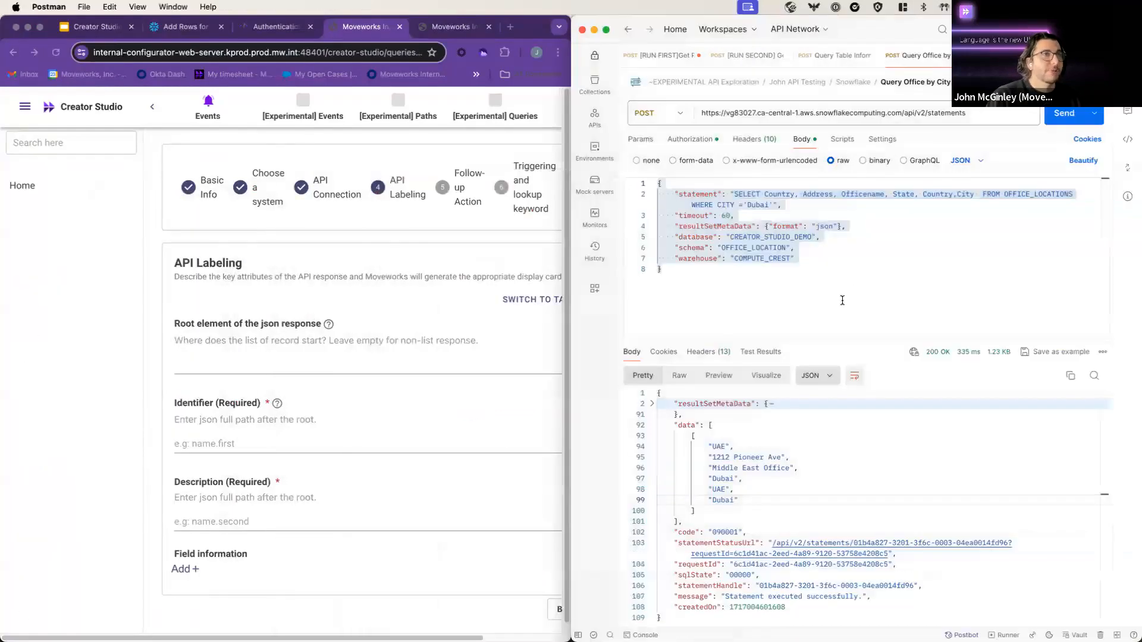
Step: Inspect the data array in Postman's query response
click(842, 301)
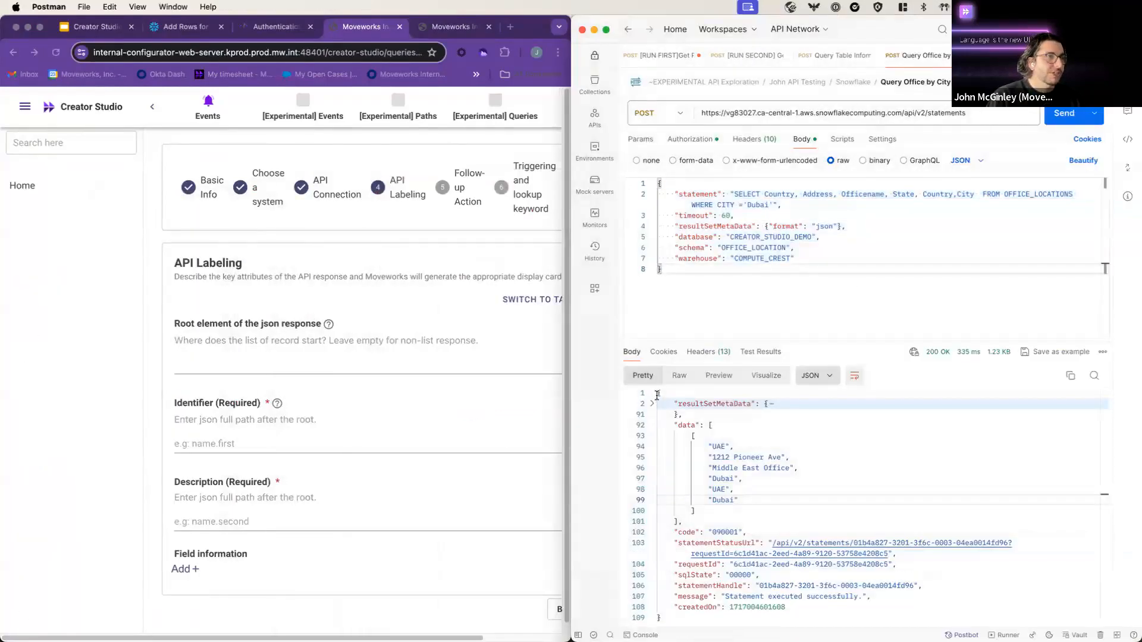
drag(657, 395, 721, 622)
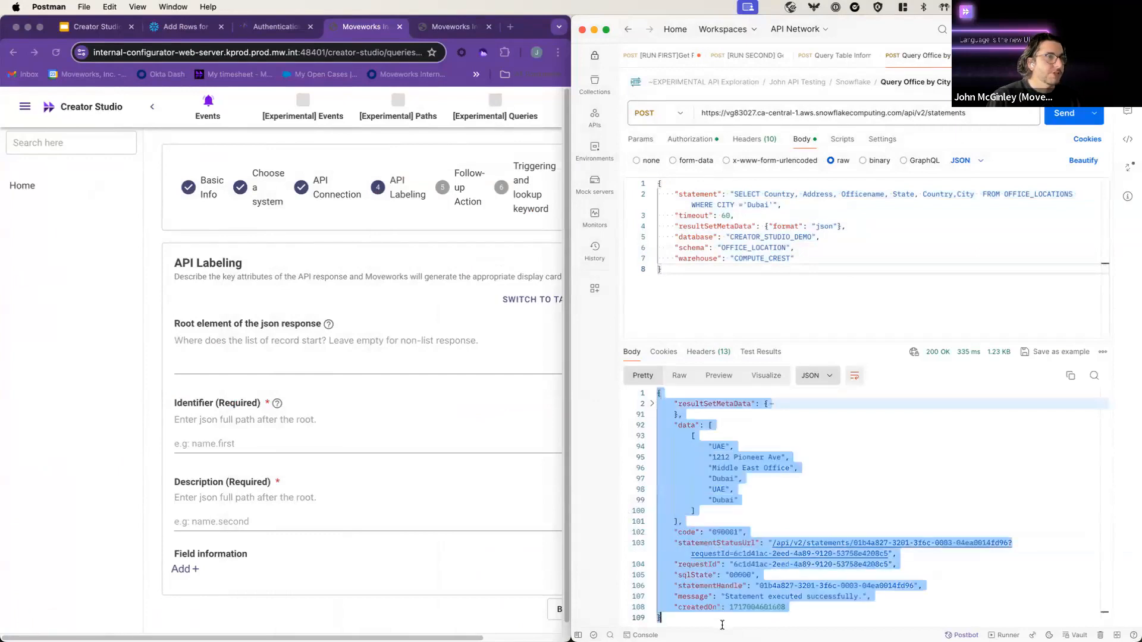
click(703, 420)
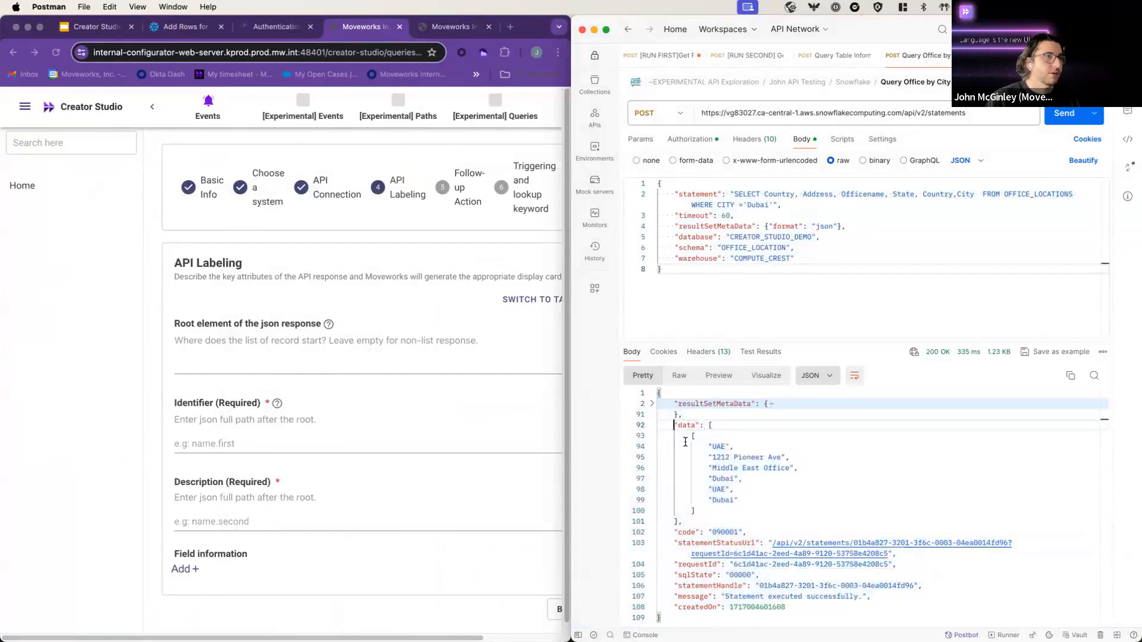
shift+click(730, 519)
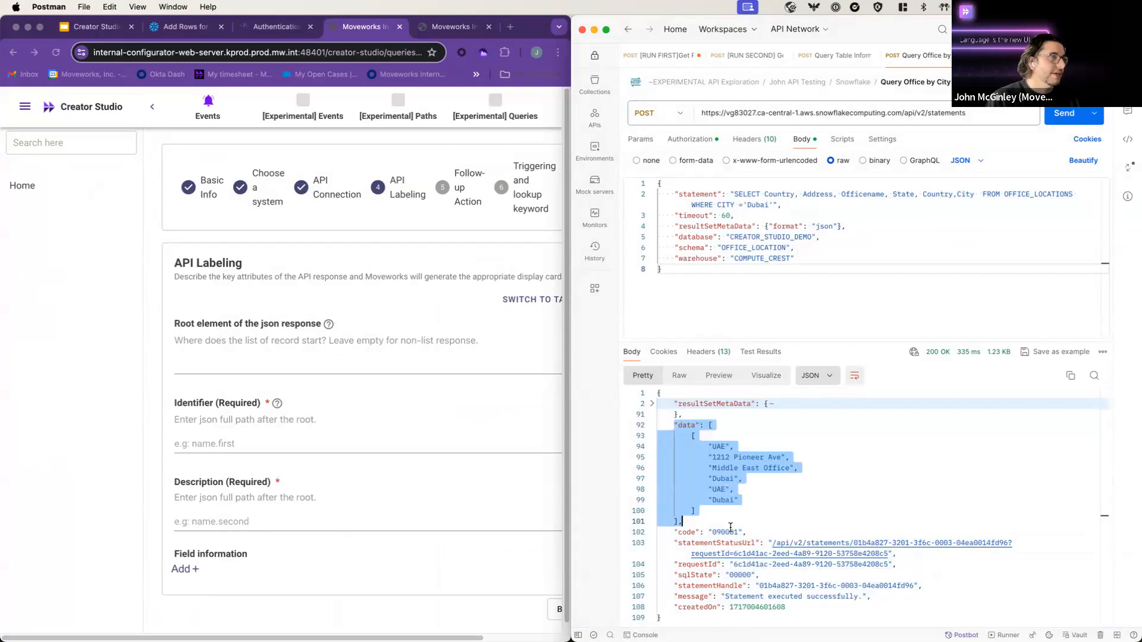
click(731, 527)
click(678, 425)
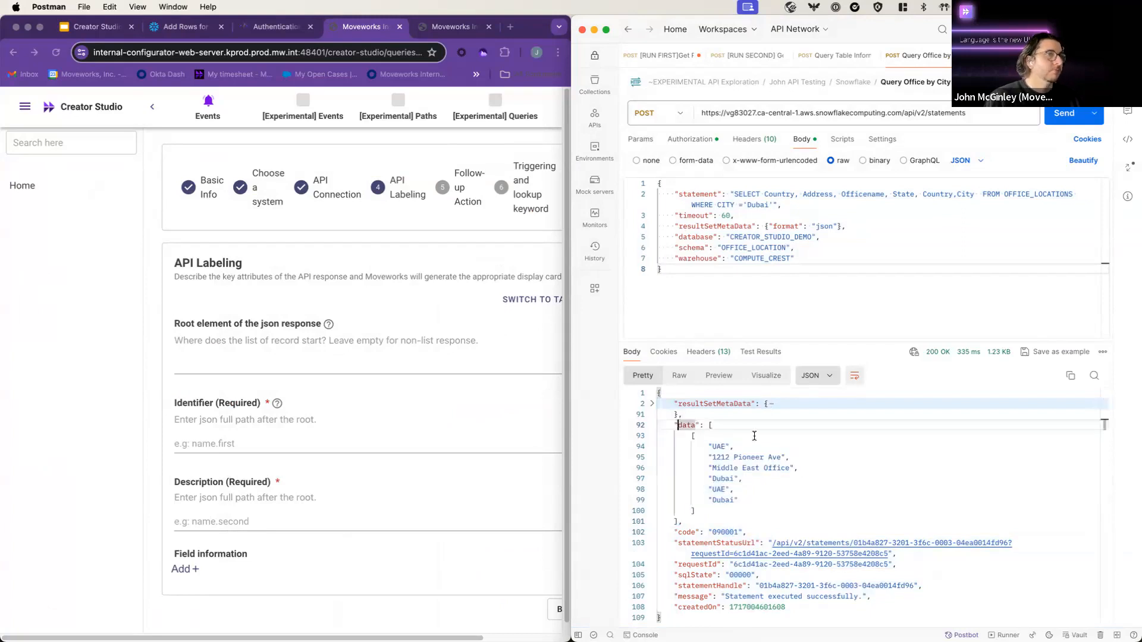
Step: Add a first Additional Fields entry under Field information
click(276, 461)
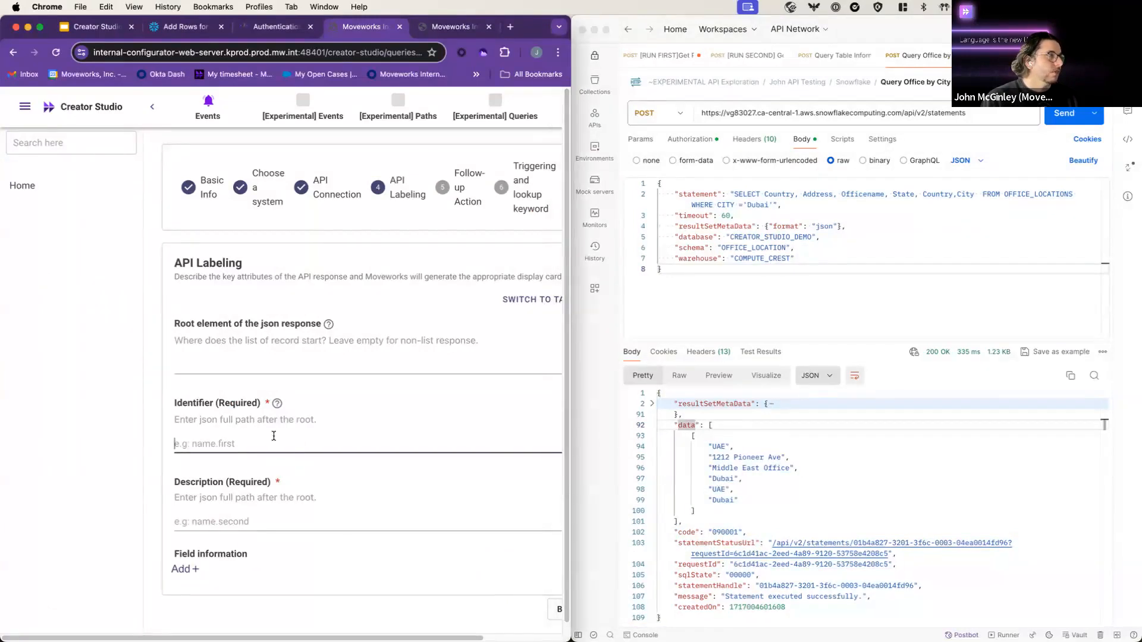
click(187, 566)
scroll(321, 511, up, 1)
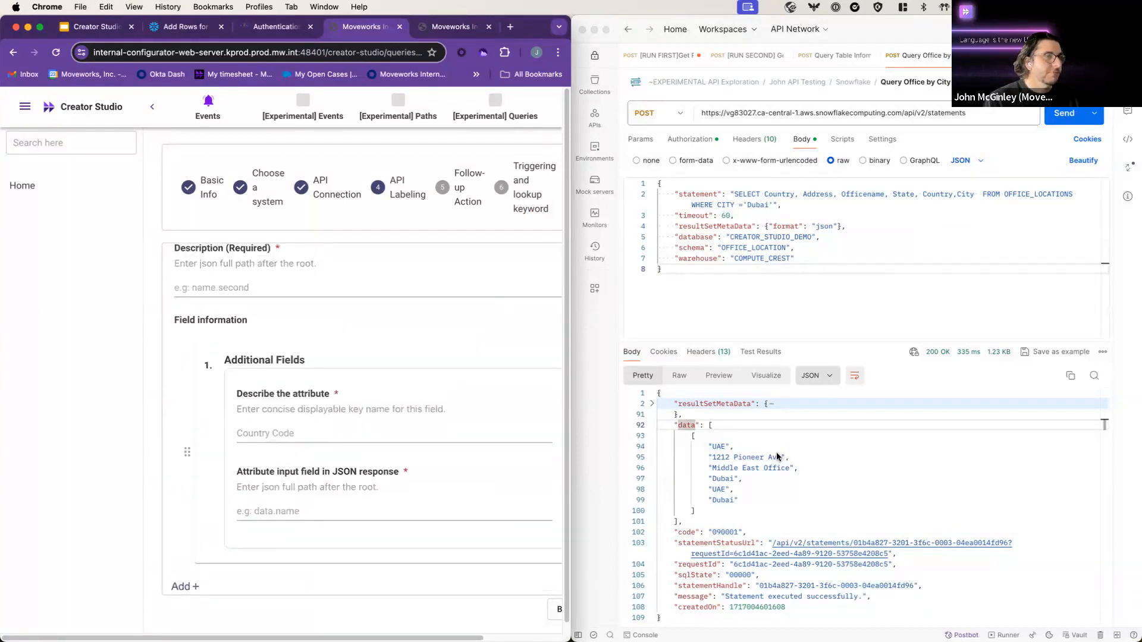
scroll(337, 503, up, 1)
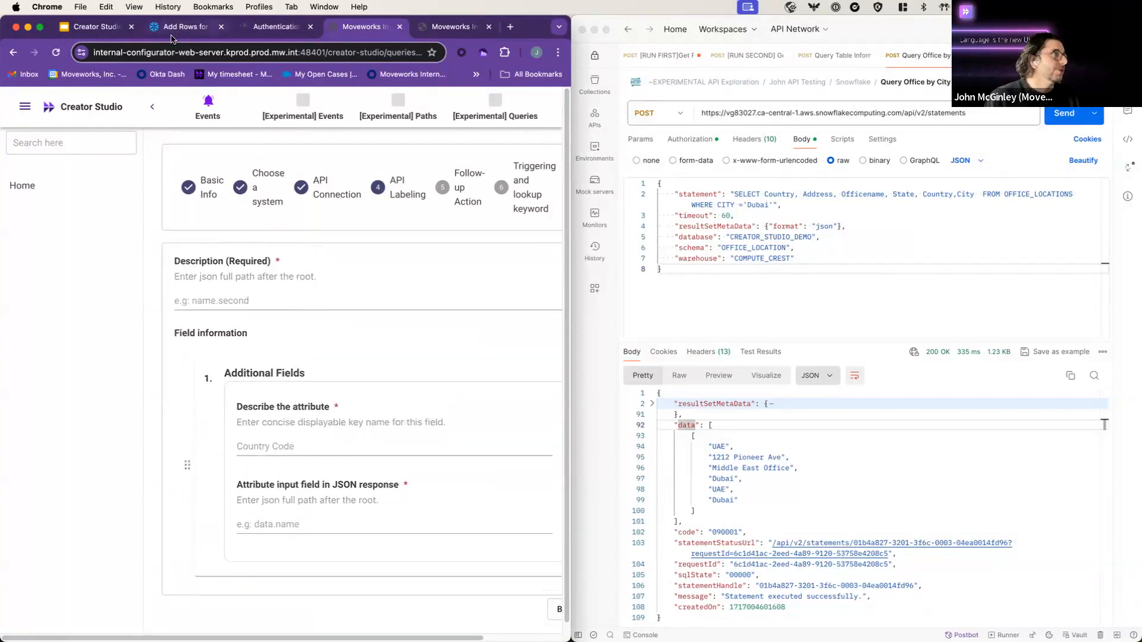
scroll(221, 249, up, 3)
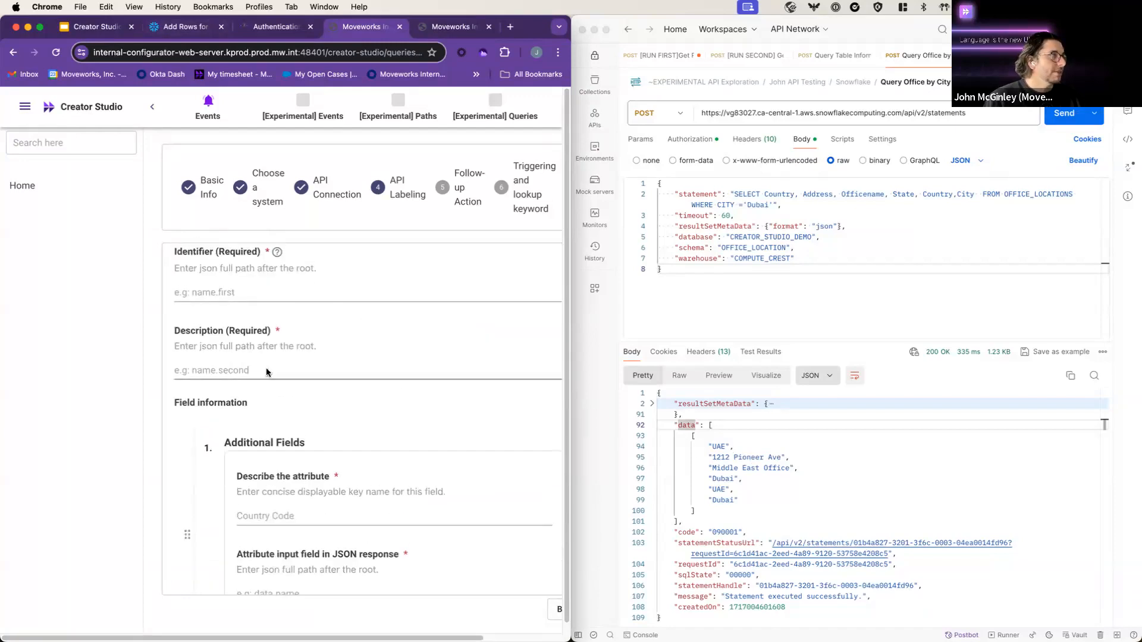
Step: Enter data.0.0 as the Identifier path and compare it against the record array in Postman
click(295, 295)
scroll(333, 357, up, 1)
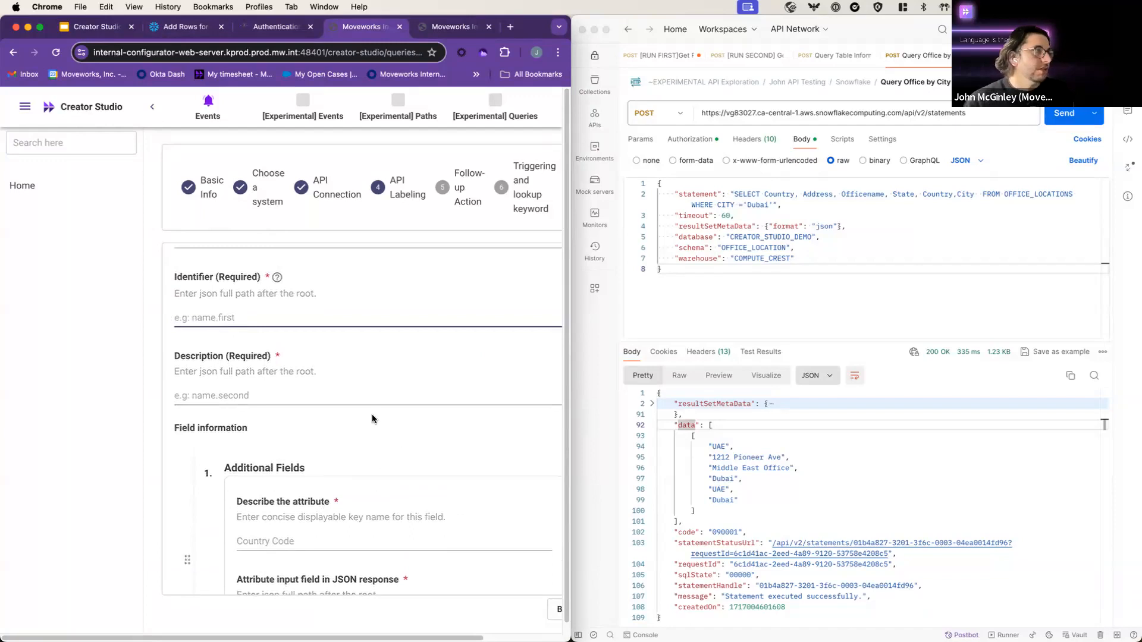
text(da)
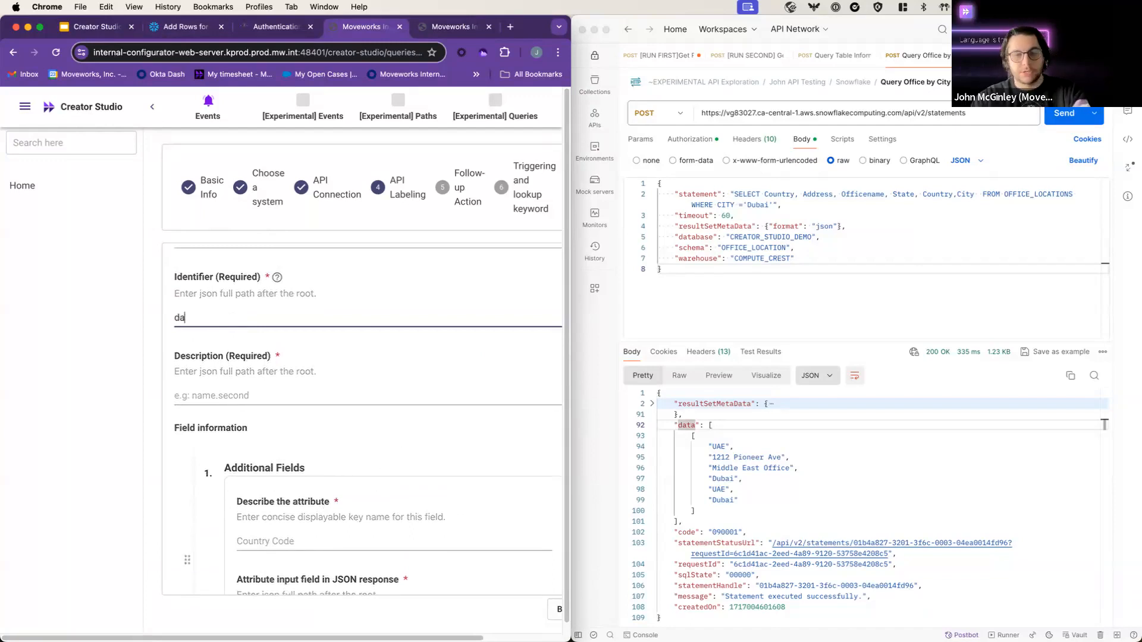
text(ta.0.0)
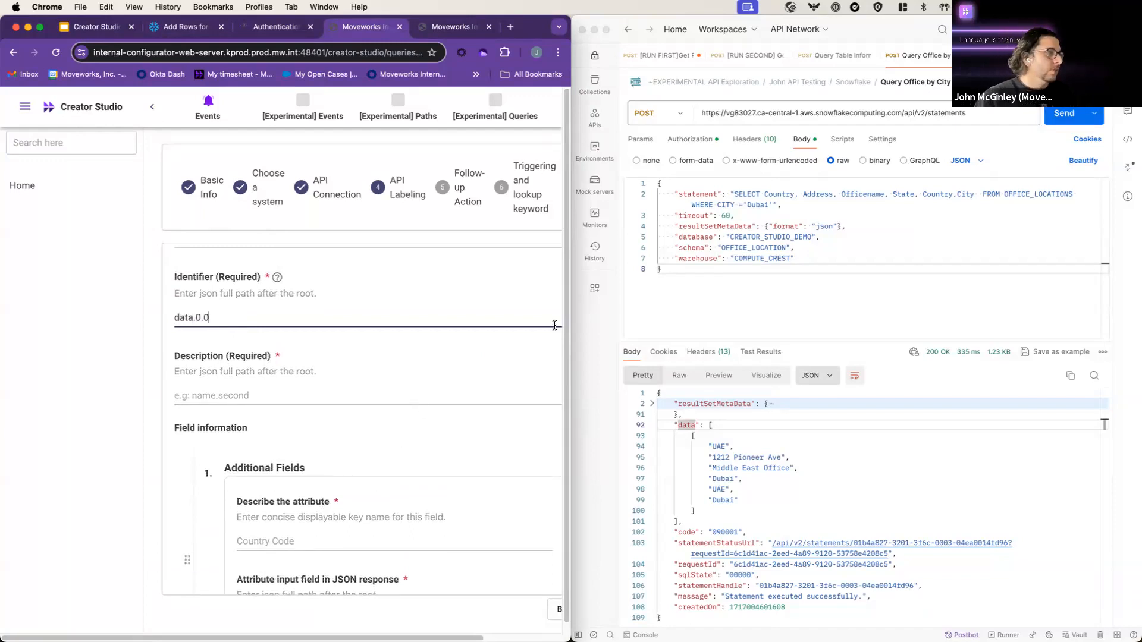
click(738, 426)
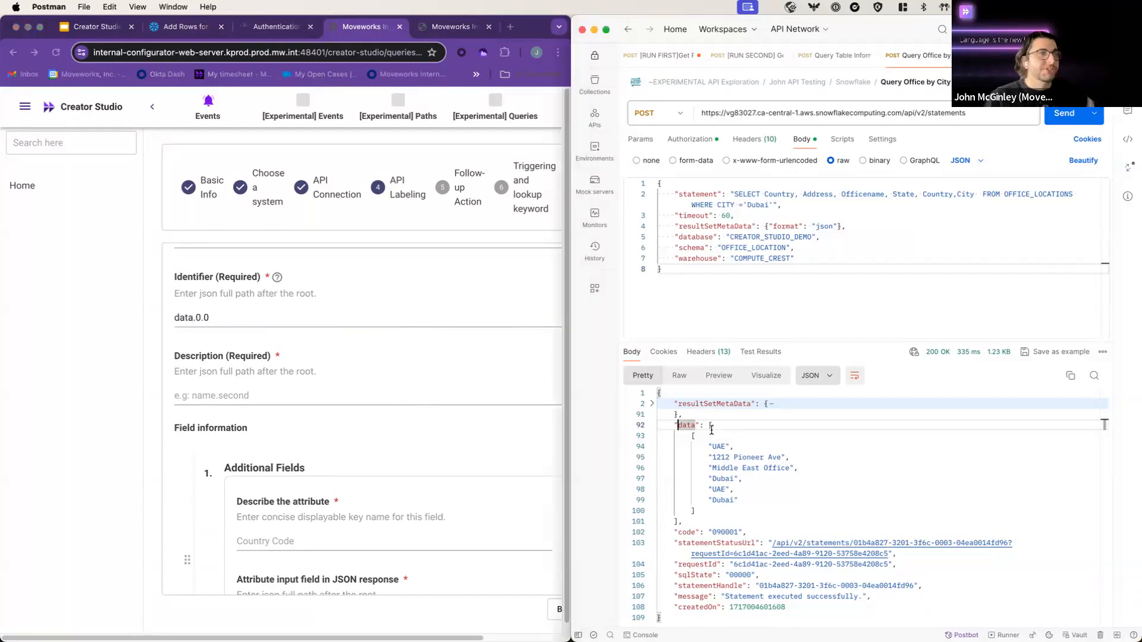
drag(709, 425, 694, 510)
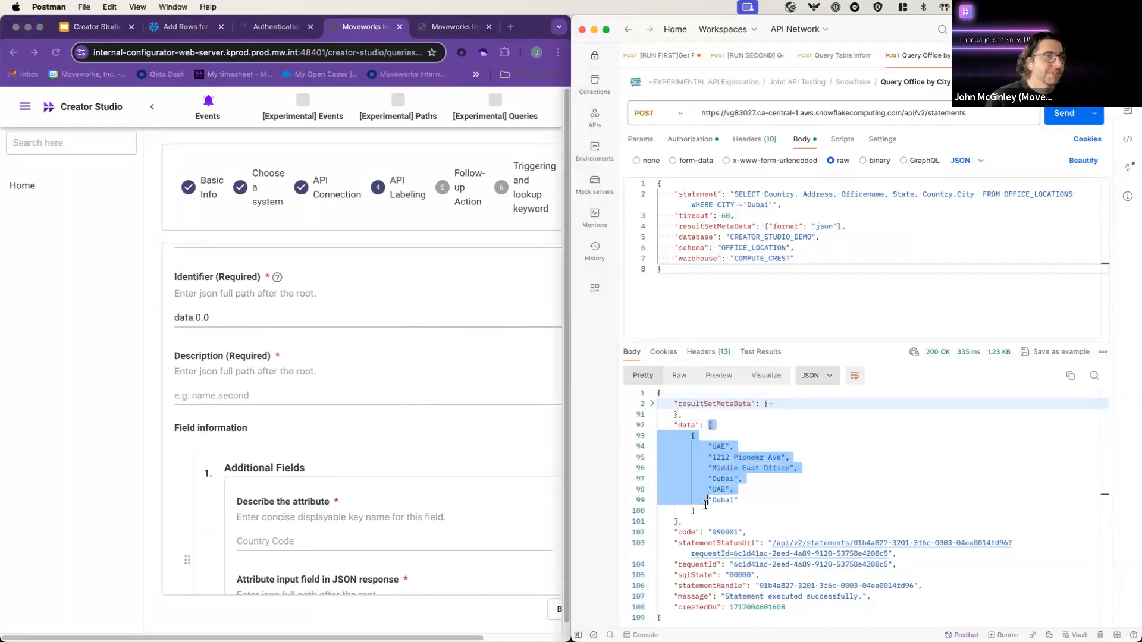
click(694, 510)
drag(690, 436, 720, 512)
click(719, 513)
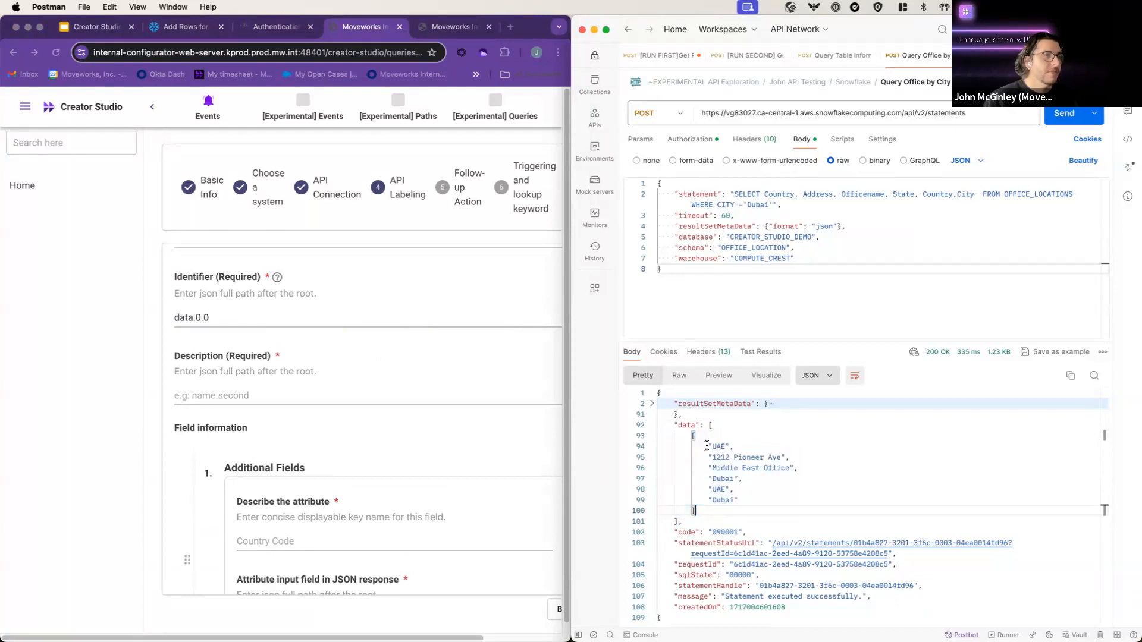
drag(706, 446, 785, 497)
click(786, 502)
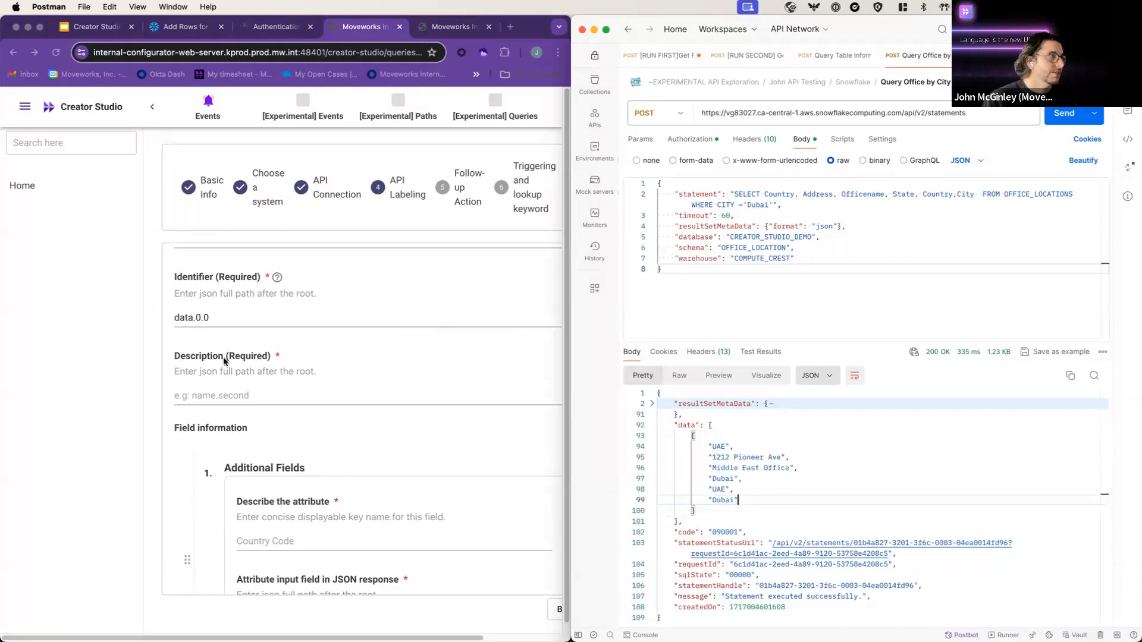
Step: Adjust the Identifier path index to data.0.2 to match the office name value
click(205, 322)
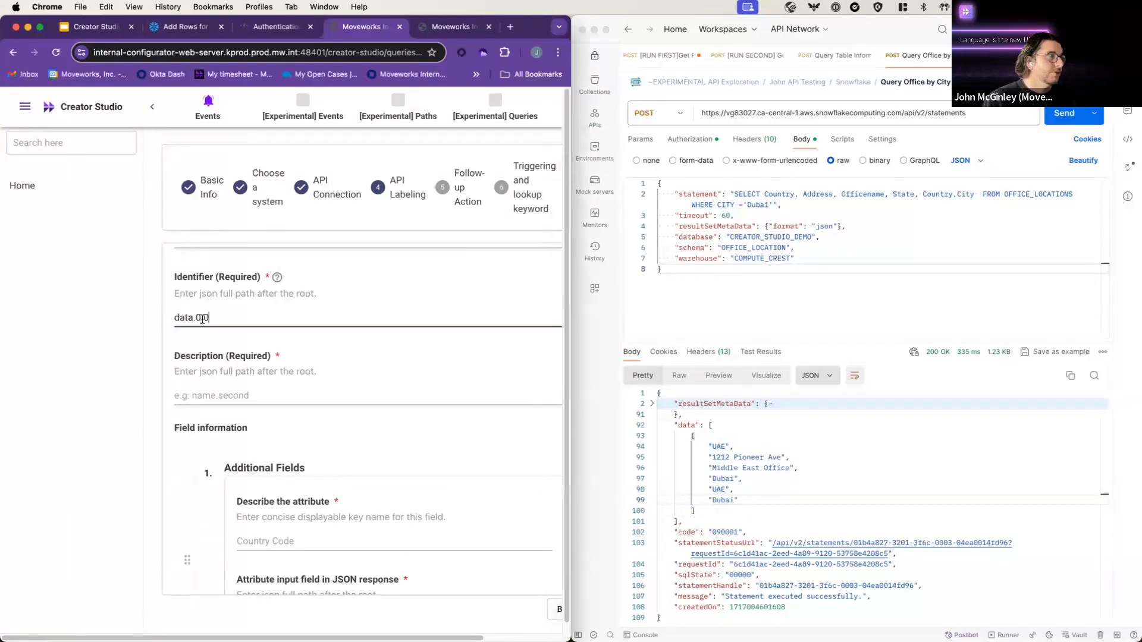
click(734, 446)
drag(733, 447, 706, 447)
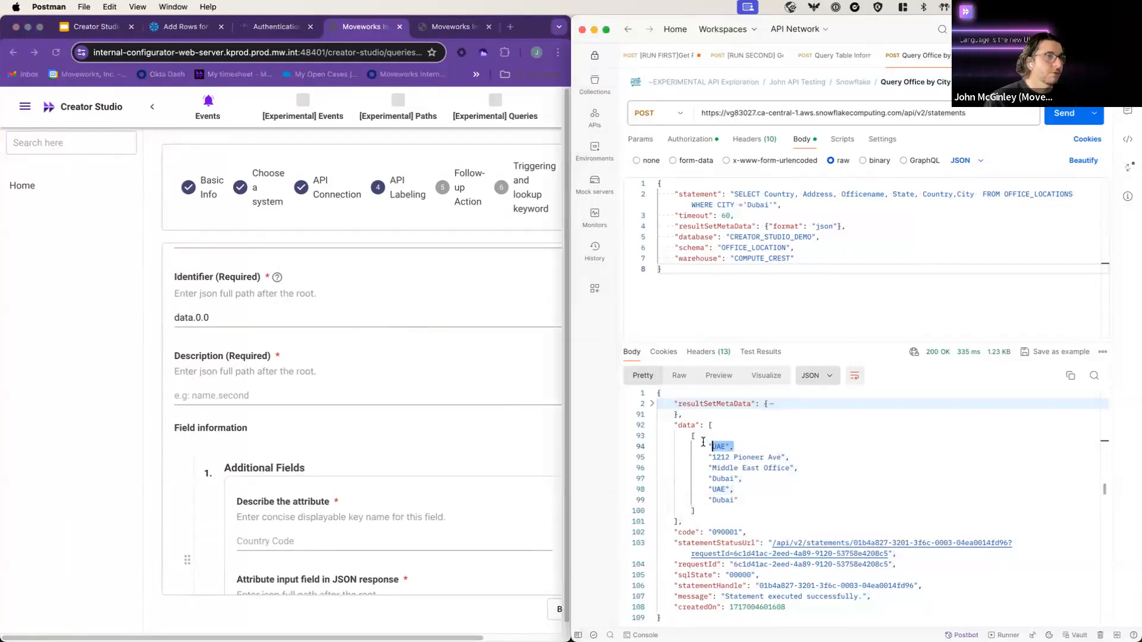
right_click(741, 447)
click(236, 321)
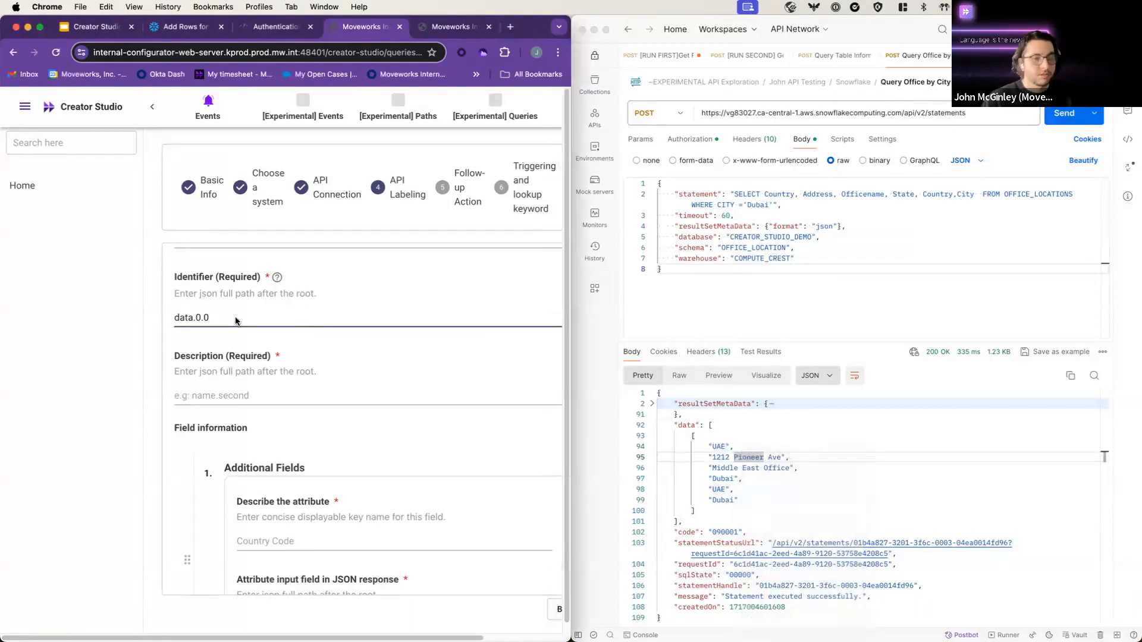
key(BackSpace)
text(1)
click(794, 454)
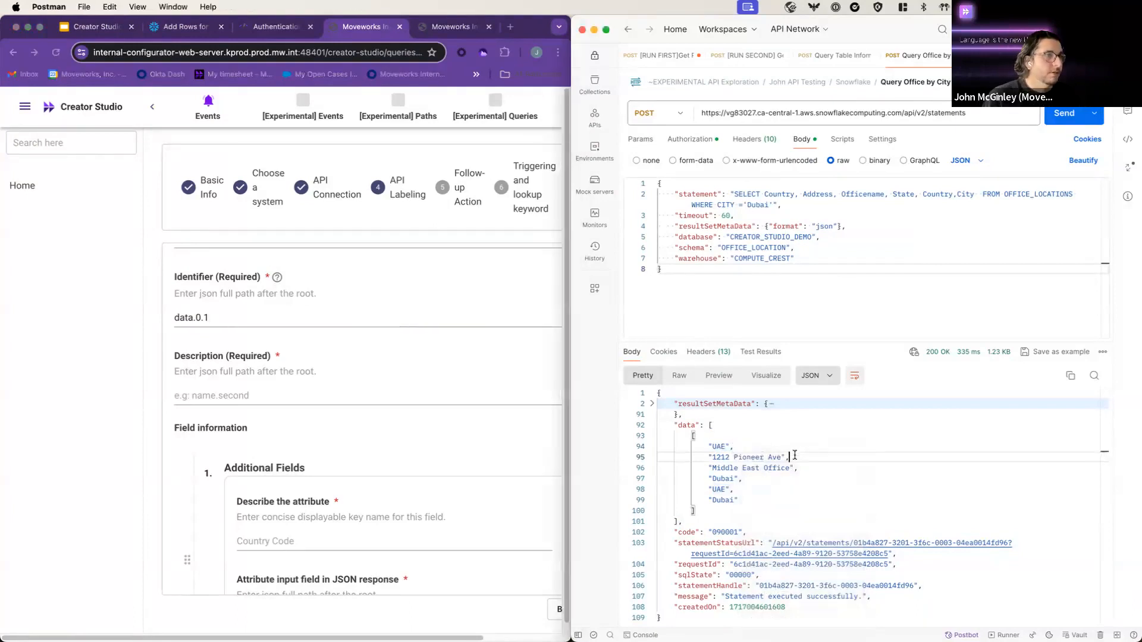
drag(795, 455, 712, 460)
click(739, 468)
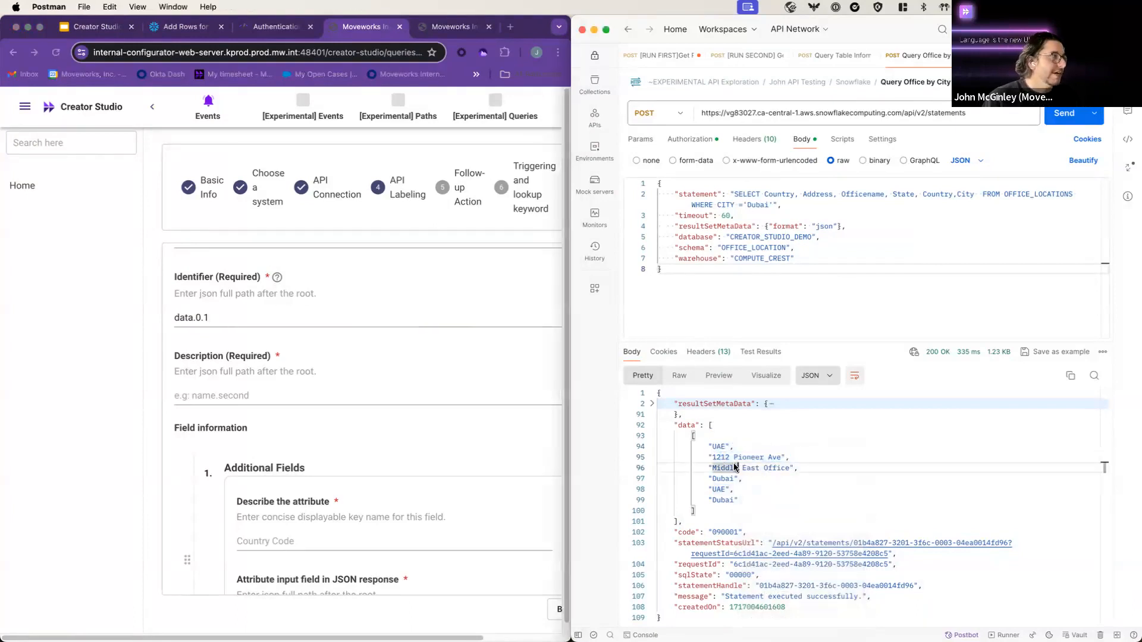
click(295, 316)
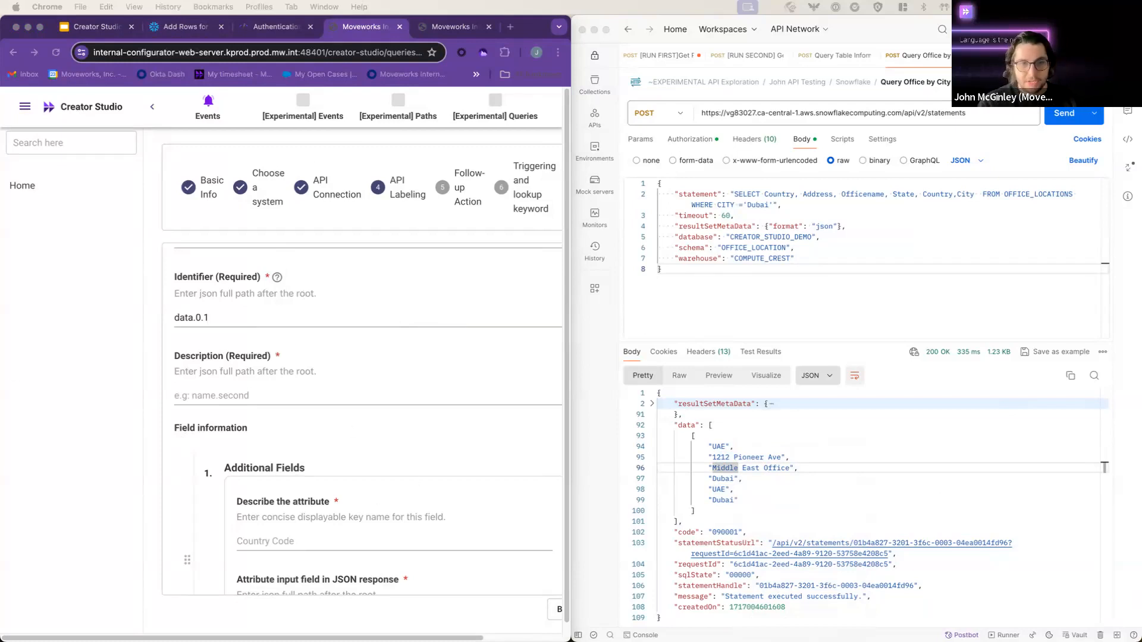
click(259, 324)
key(BackSpace)
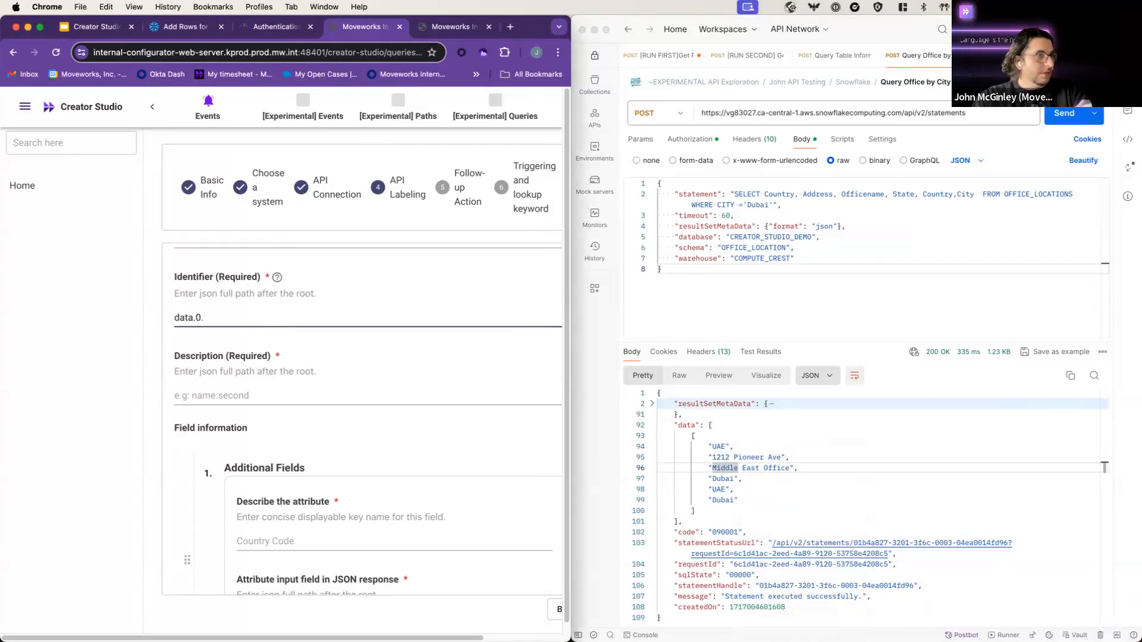
Step: Set the Description path to data.0.1 and select it for copying
click(241, 393)
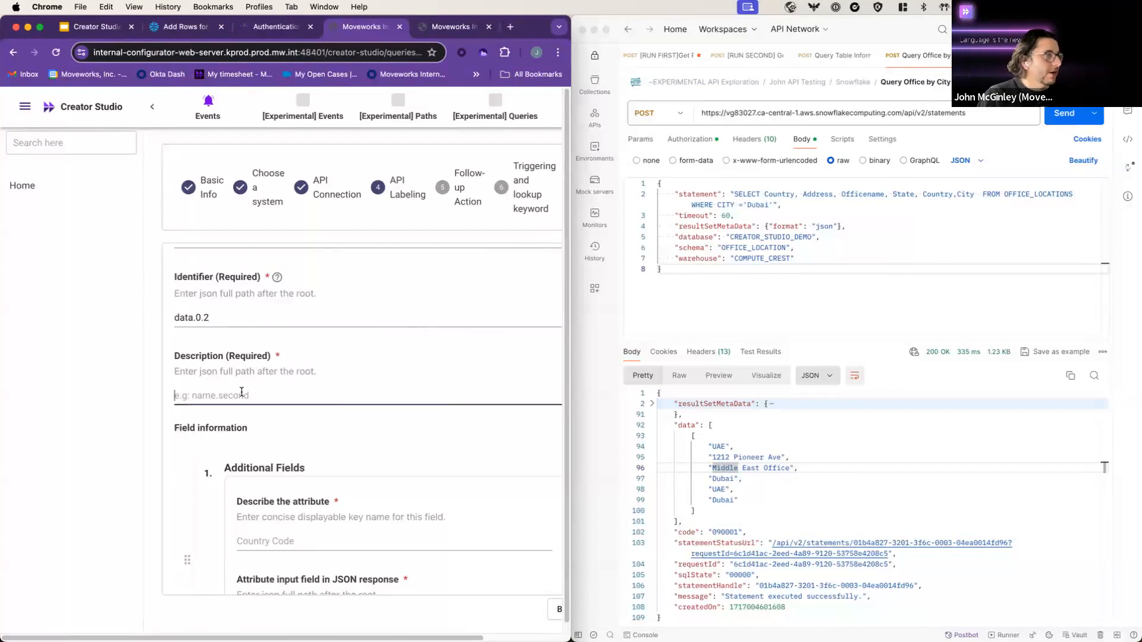
text(data.)
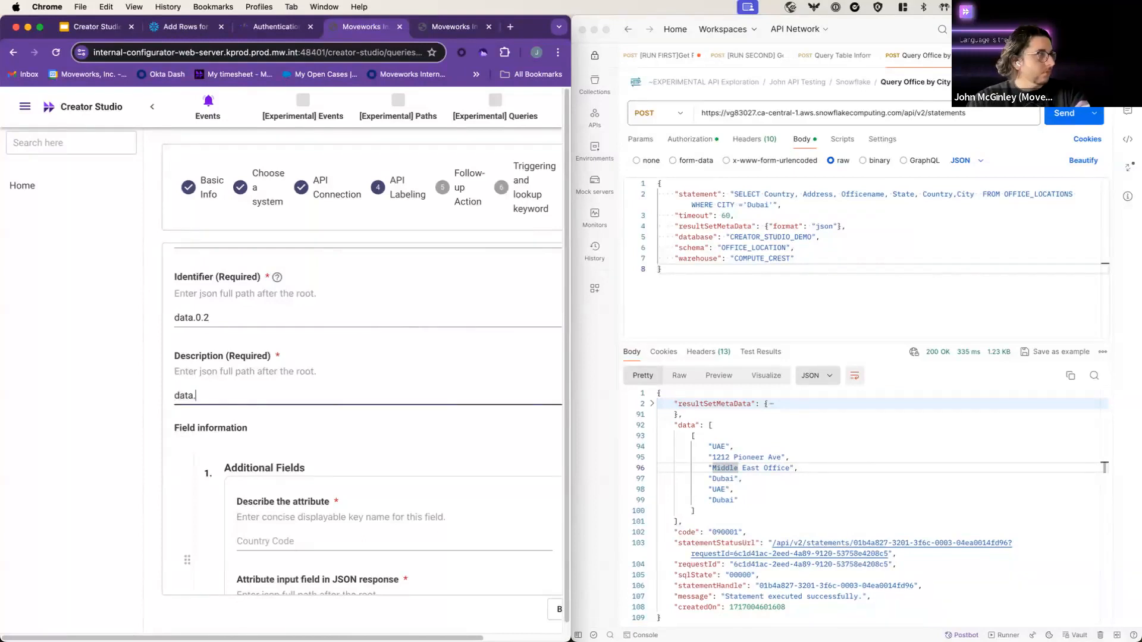
text(0.1)
key(super+a)
key(super+c)
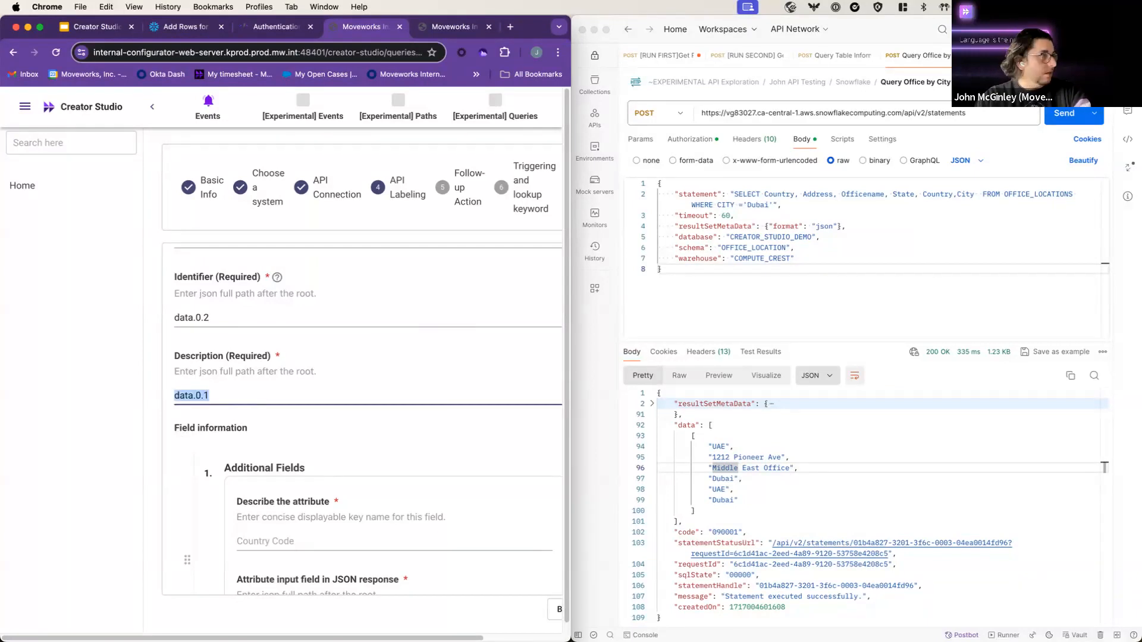
scroll(326, 434, down, 2)
scroll(348, 510, up, 3)
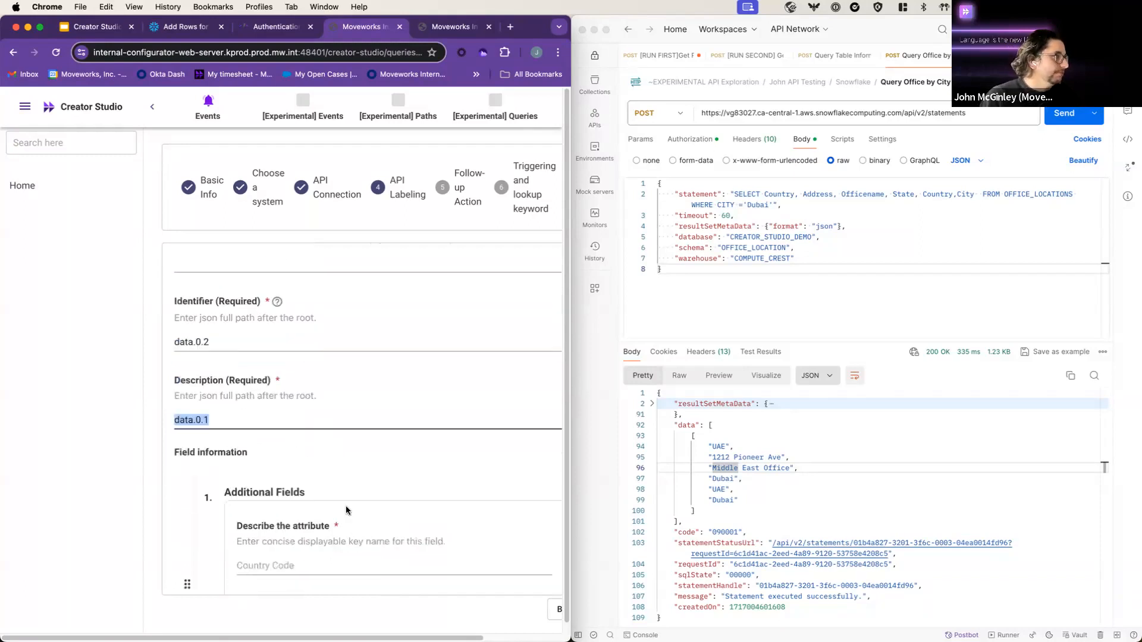
scroll(348, 510, down, 5)
Step: Correct the first additional field to name Country with JSON path data.0.0
click(276, 438)
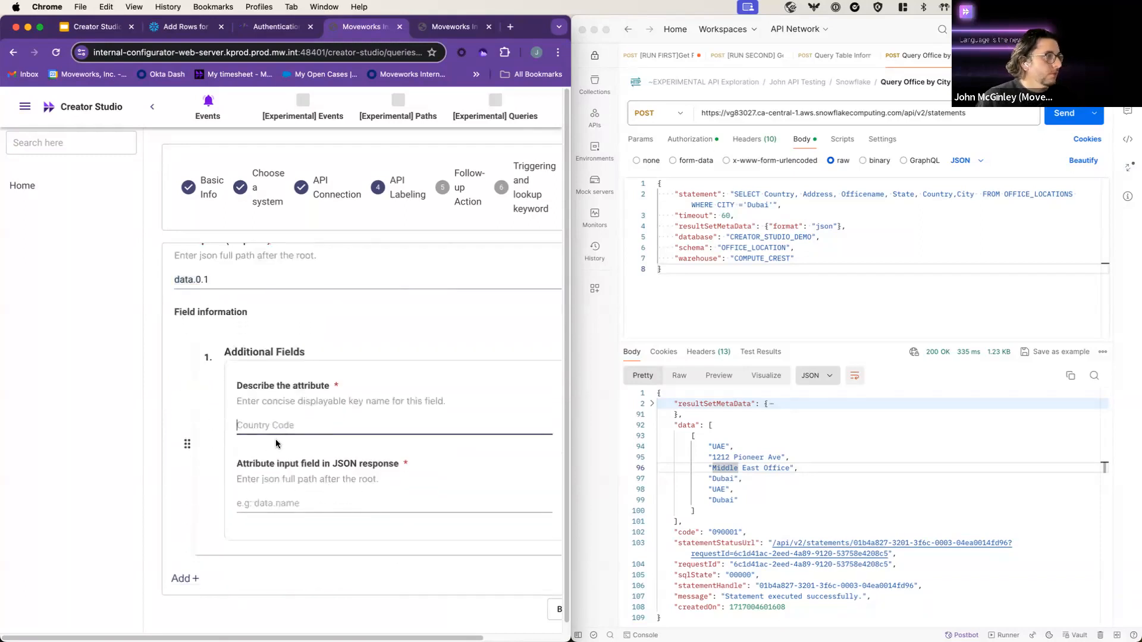
click(189, 579)
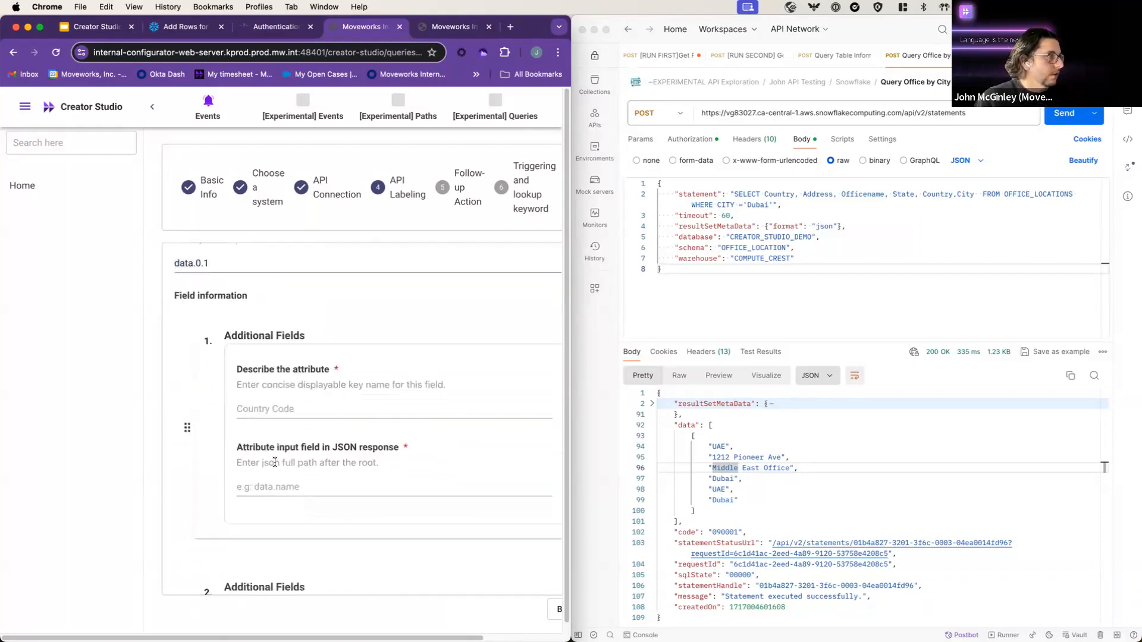
scroll(275, 462, down, 1)
click(308, 397)
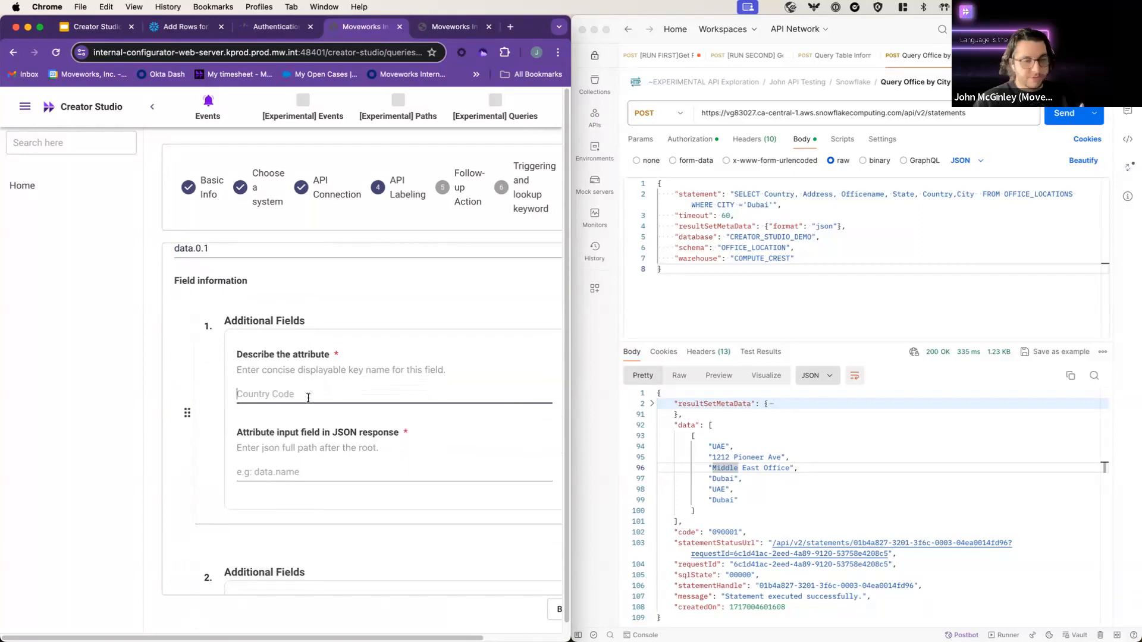
key(super+v)
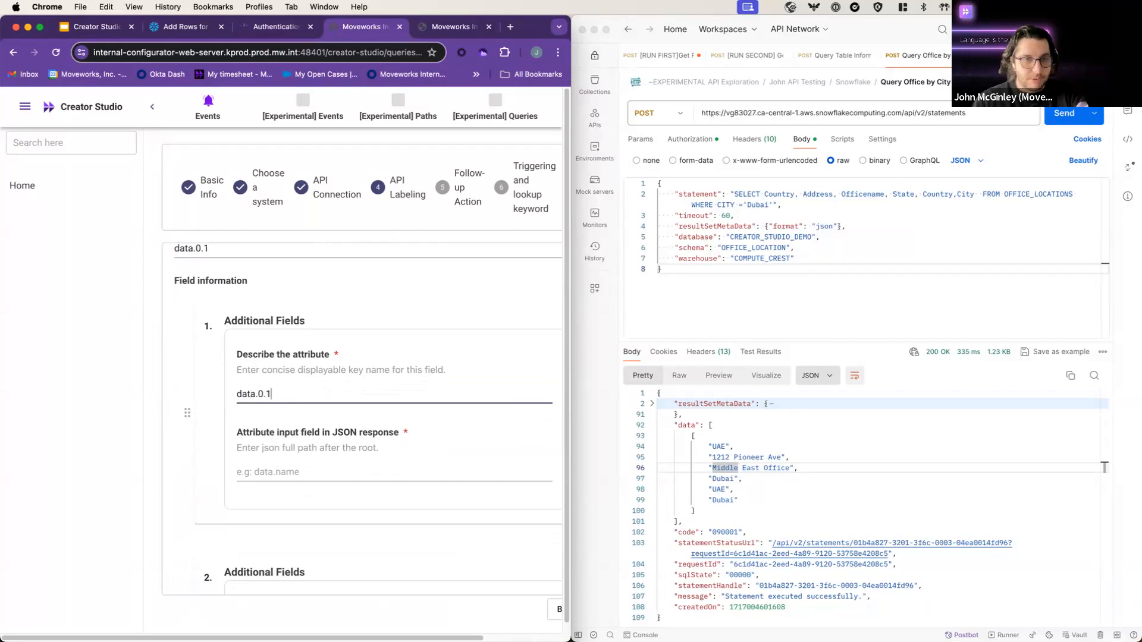
key(BackSpace)
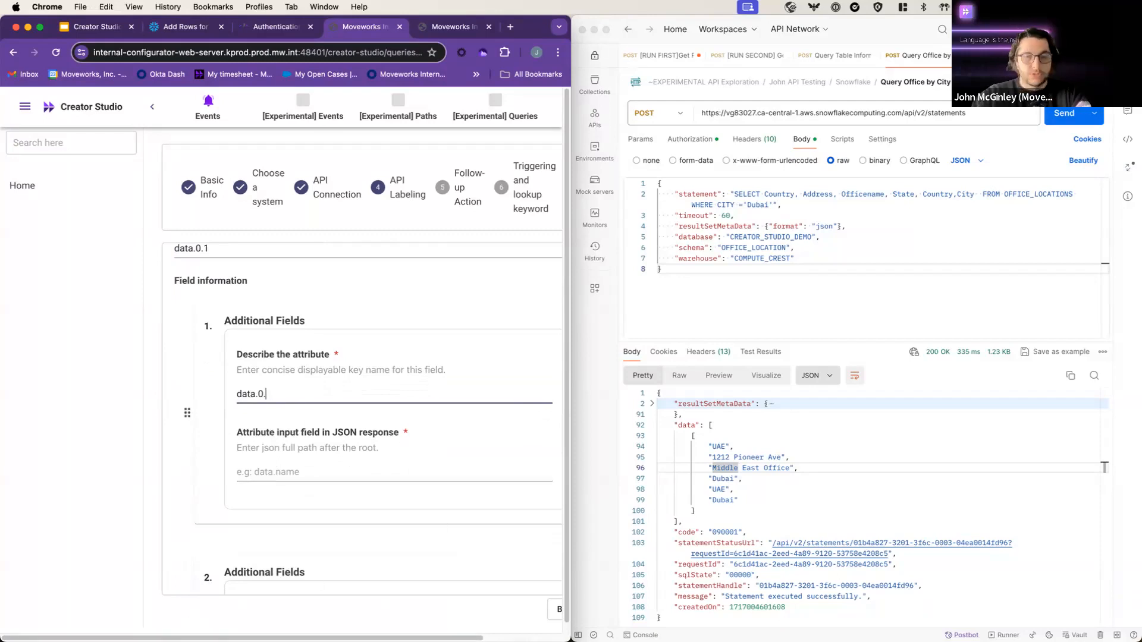
text(0)
click(293, 471)
text(C)
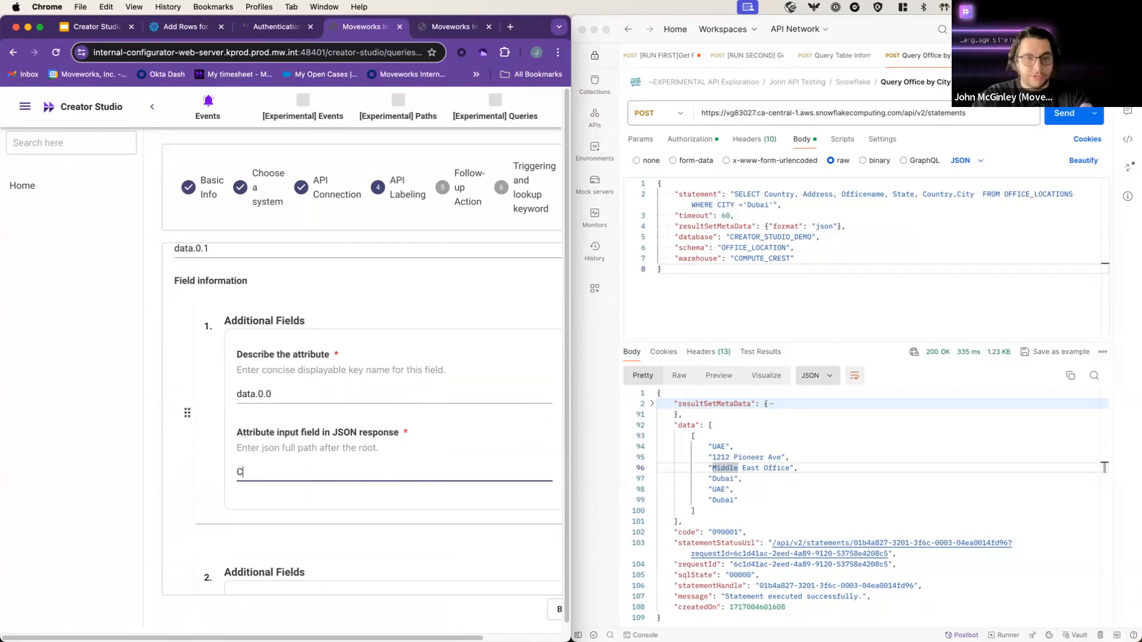
drag(298, 394, 235, 393)
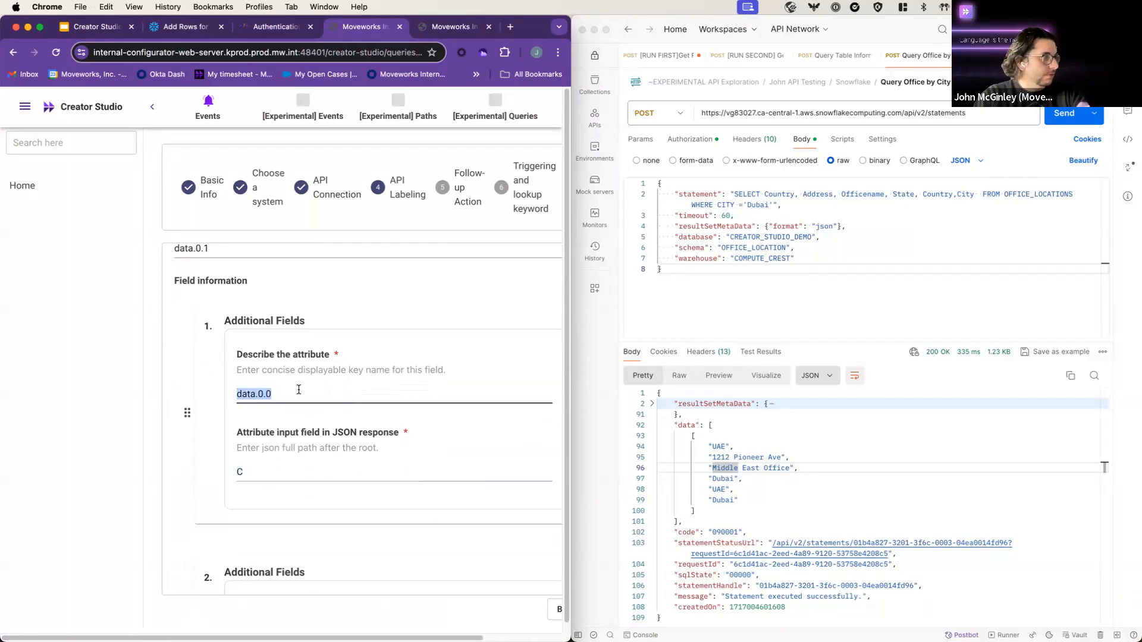
key(BackSpace)
text(Country)
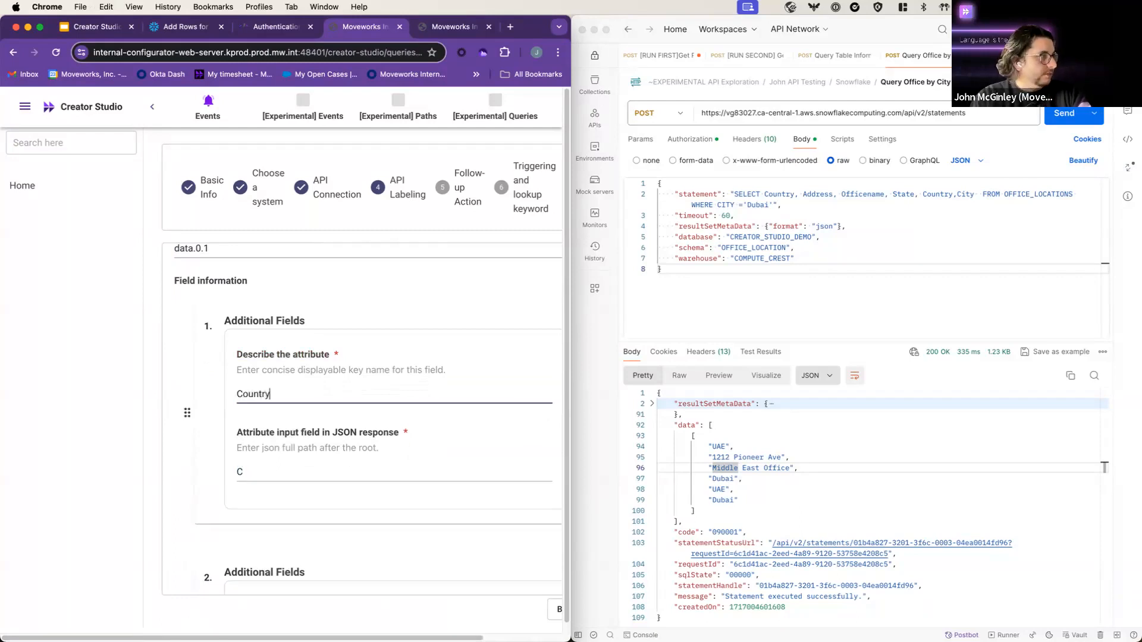
double_click(280, 474)
text(data.0.1)
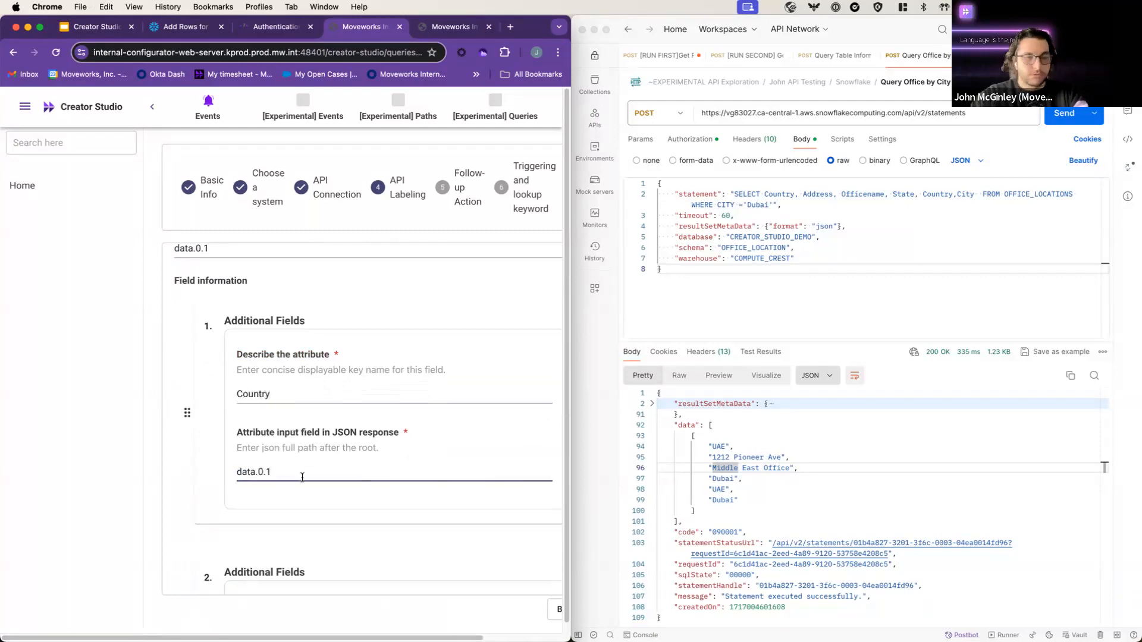
key(BackSpace)
text(0)
scroll(291, 476, down, 5)
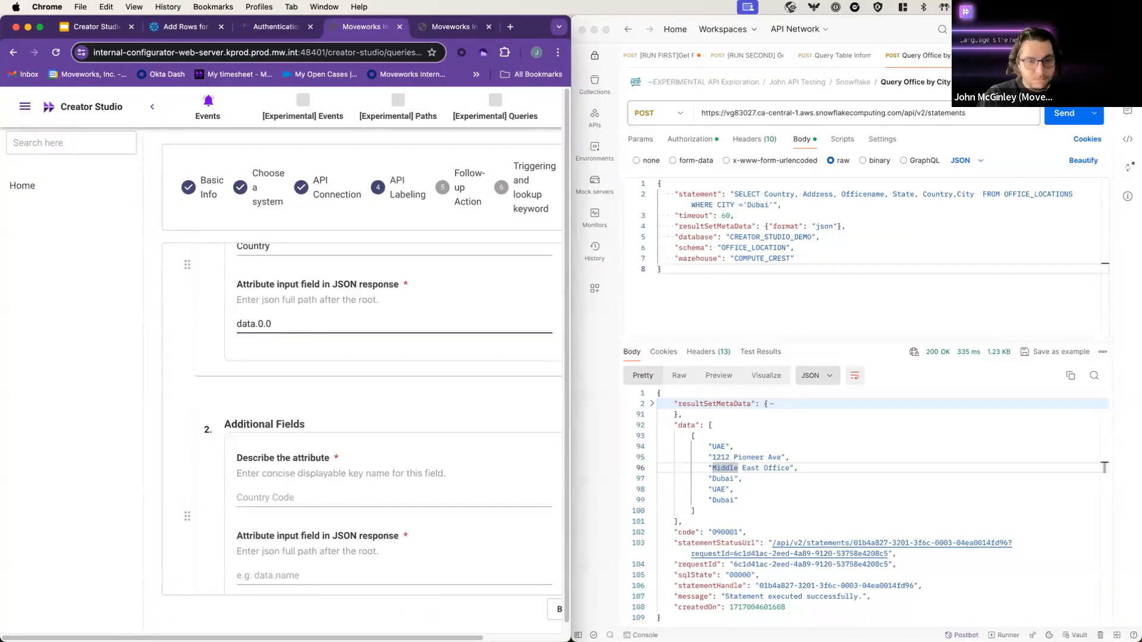
Step: Name the second additional field Address with path data.0.1 and check both entries
click(357, 489)
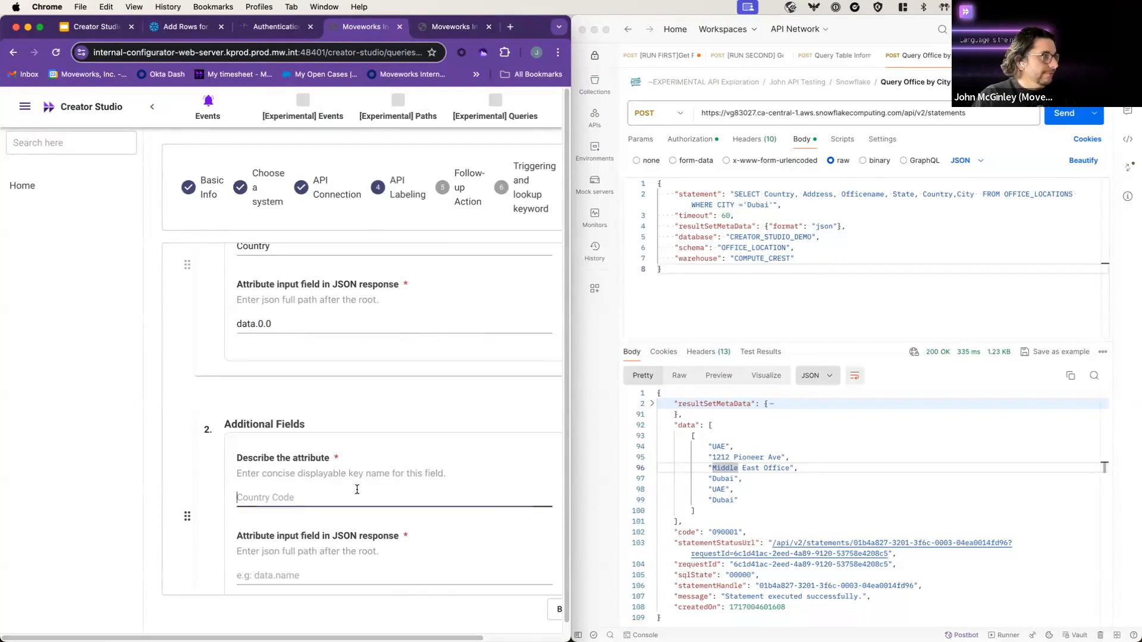
text(Address)
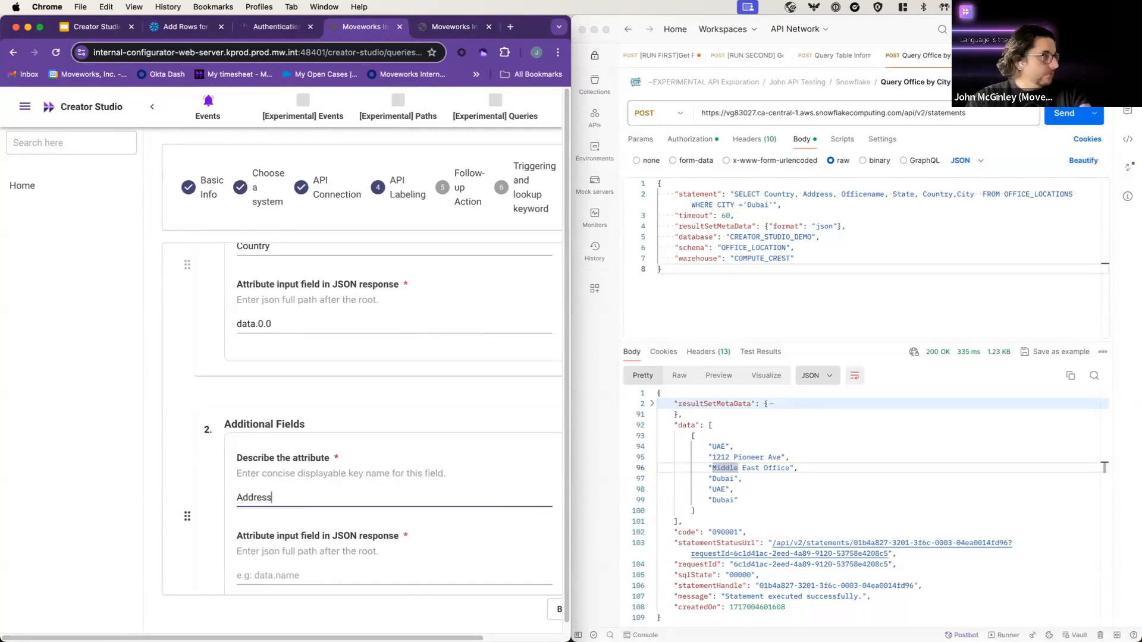
key(Tab)
text(data.)
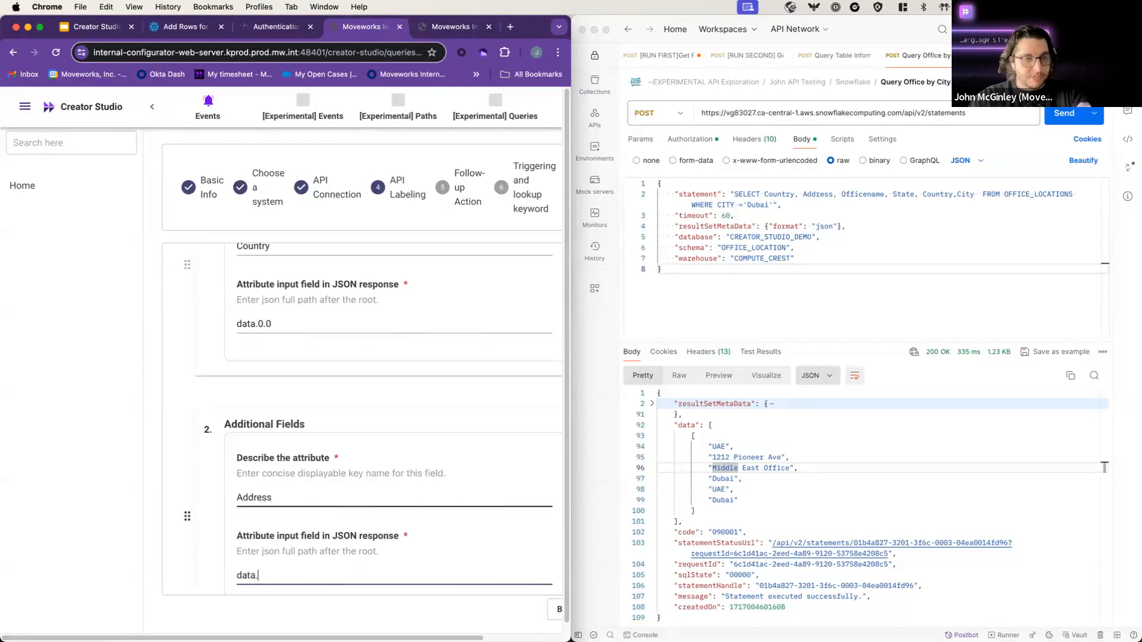
text(0.1)
scroll(361, 450, down, 1)
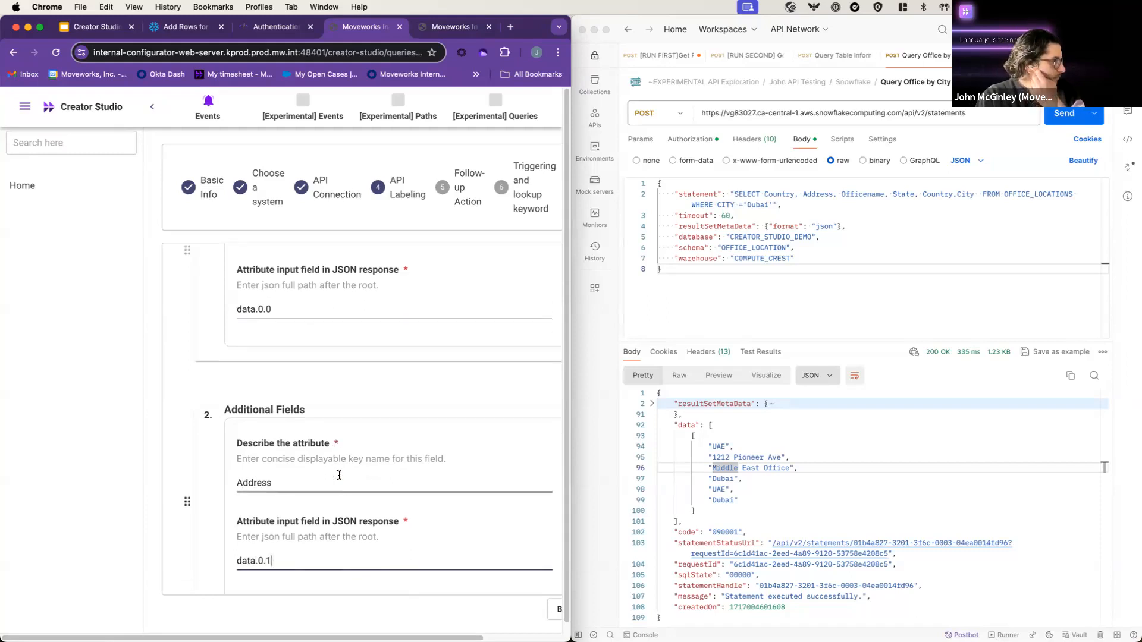
scroll(336, 482, up, 5)
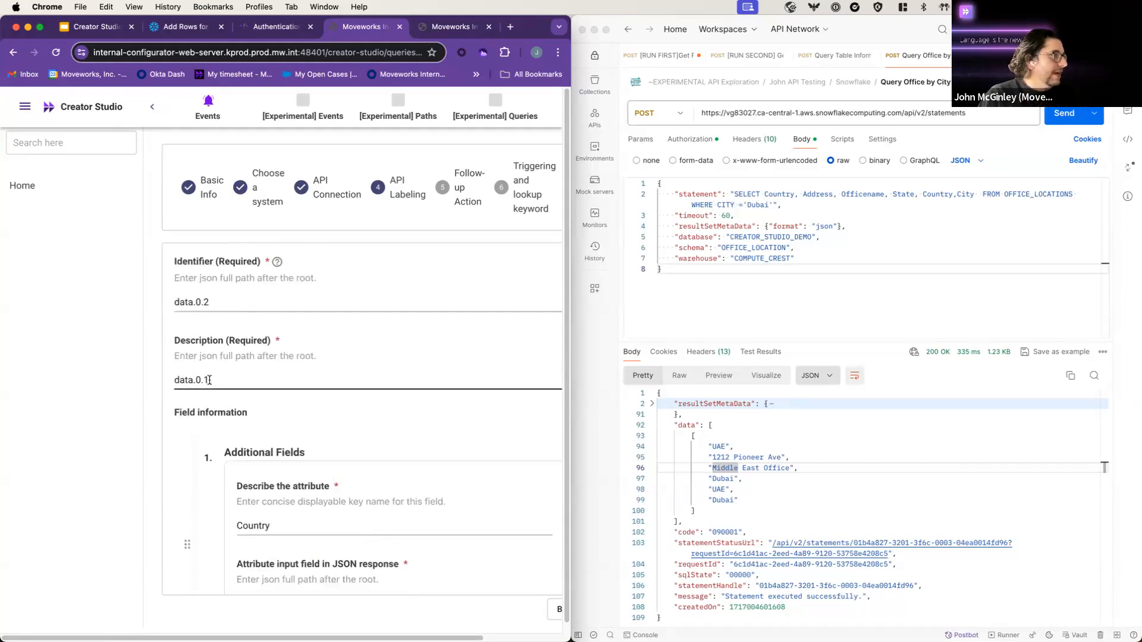
scroll(342, 515, down, 5)
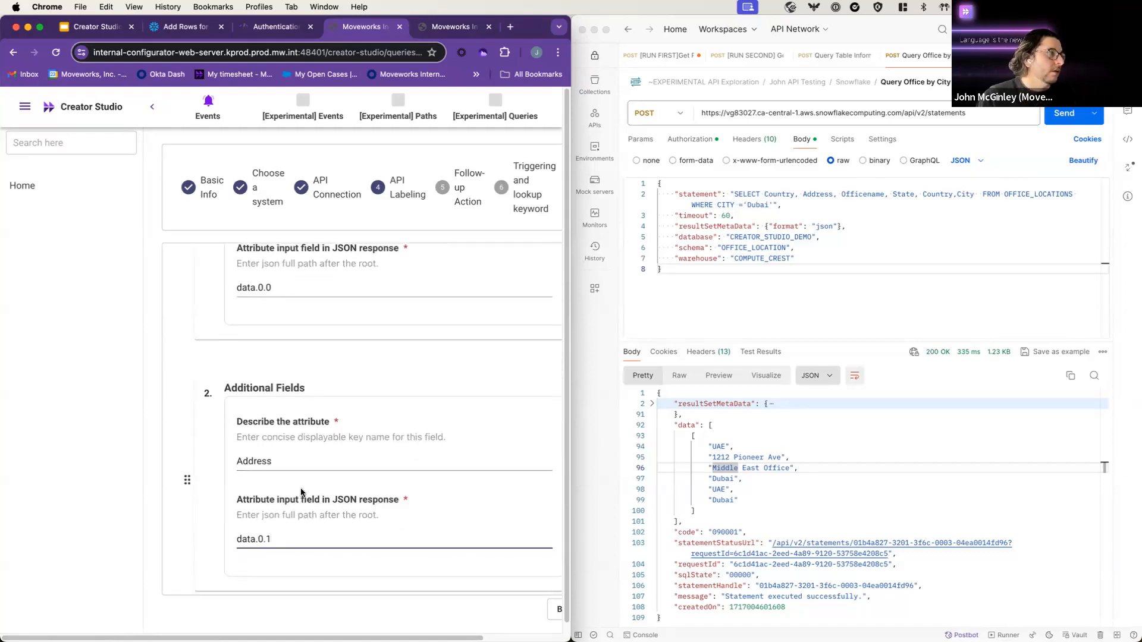
scroll(275, 457, down, 1)
triple_click(262, 526)
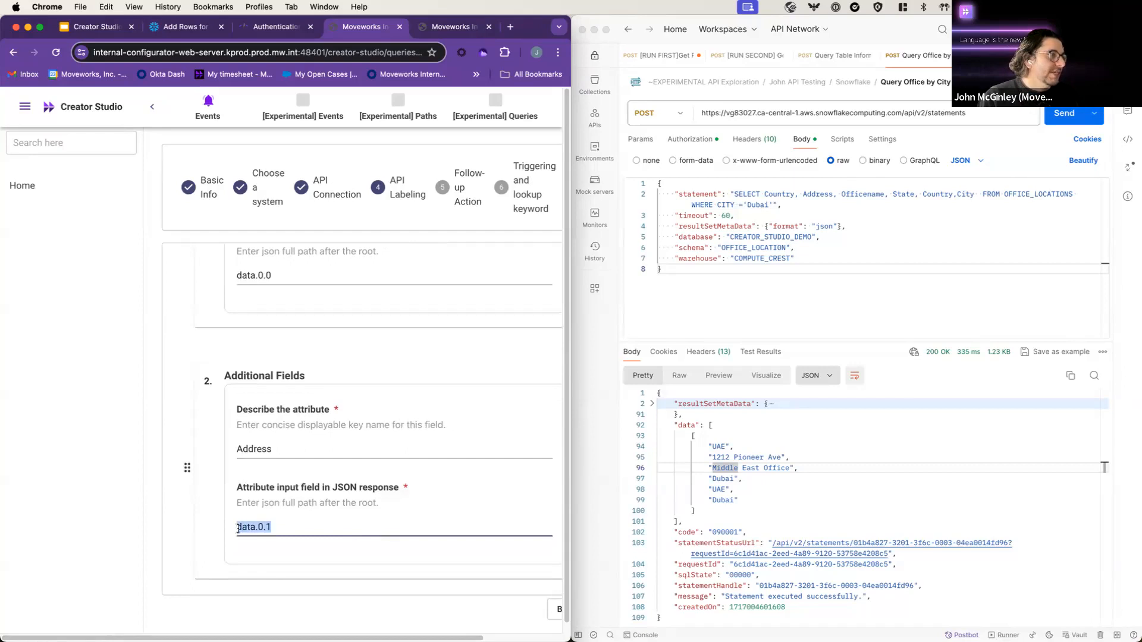
click(267, 527)
click(316, 445)
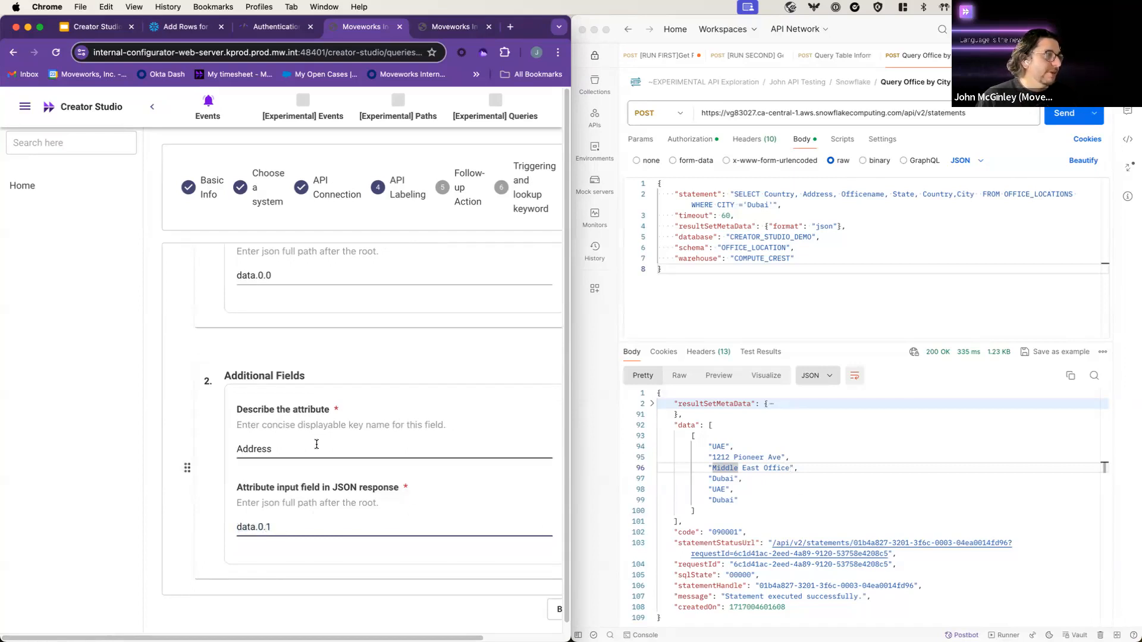
double_click(317, 445)
click(340, 445)
scroll(363, 416, down, 5)
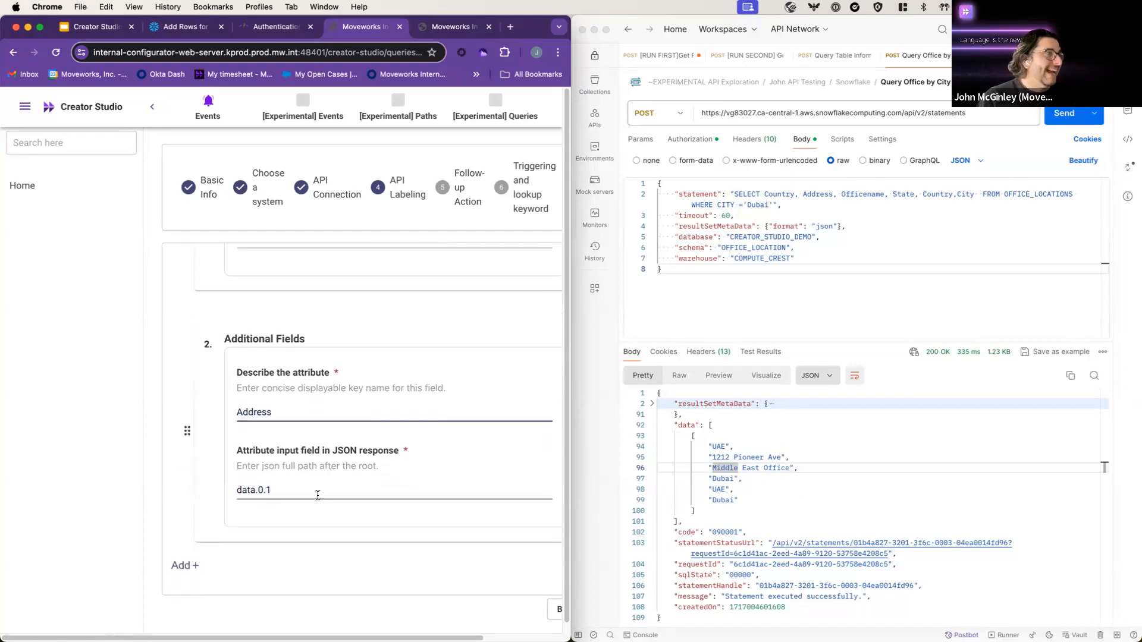
Step: Add Office Name mapped to data.0.2 and a State field with a data. path
click(181, 565)
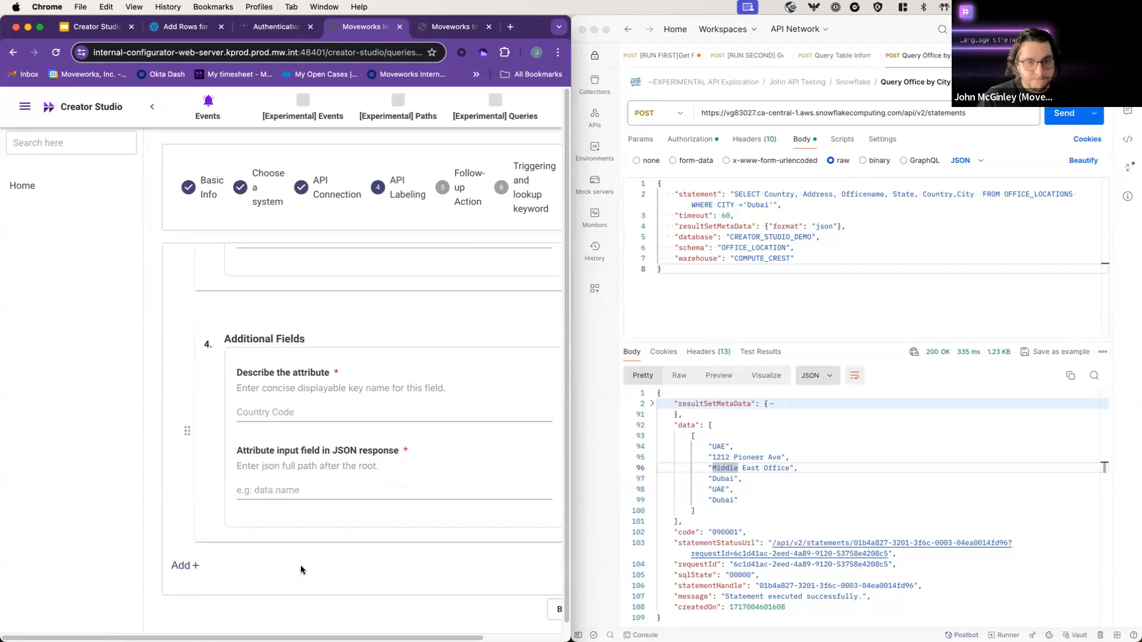
scroll(309, 377, up, 3)
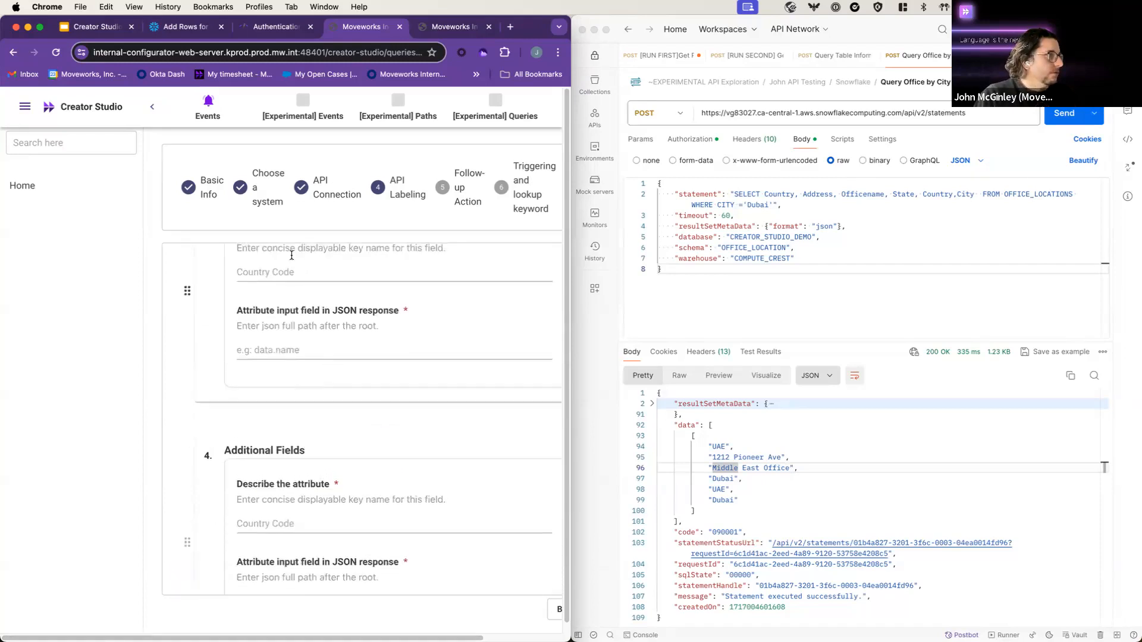
click(296, 269)
text(Office Name)
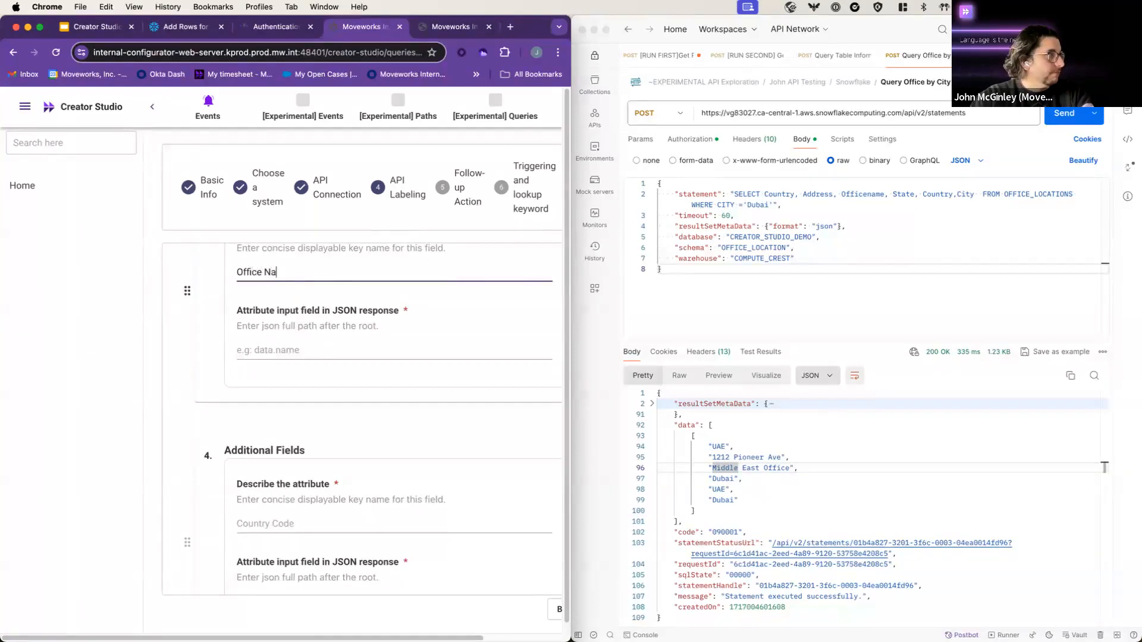
key(Tab)
text(data.)
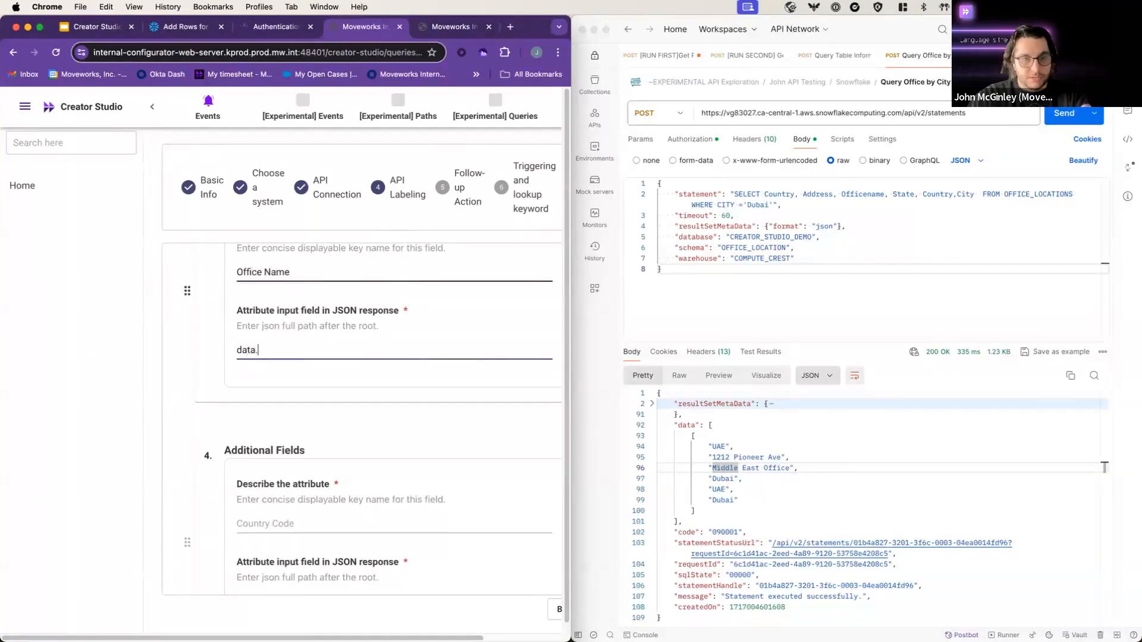
text(0.2)
click(366, 515)
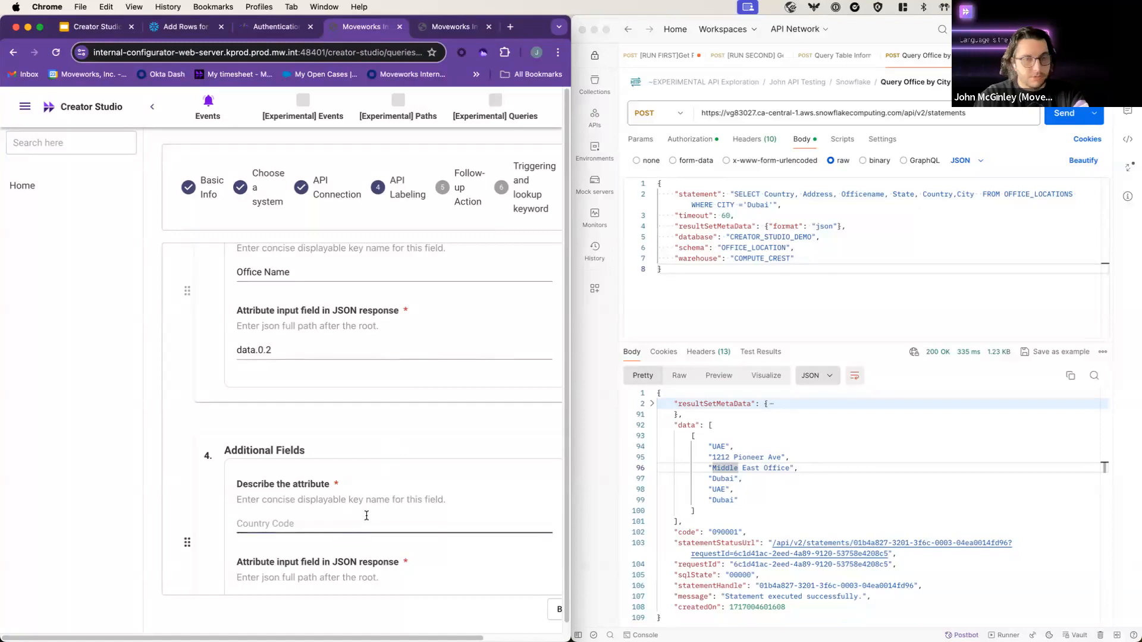
text(State)
key(Tab)
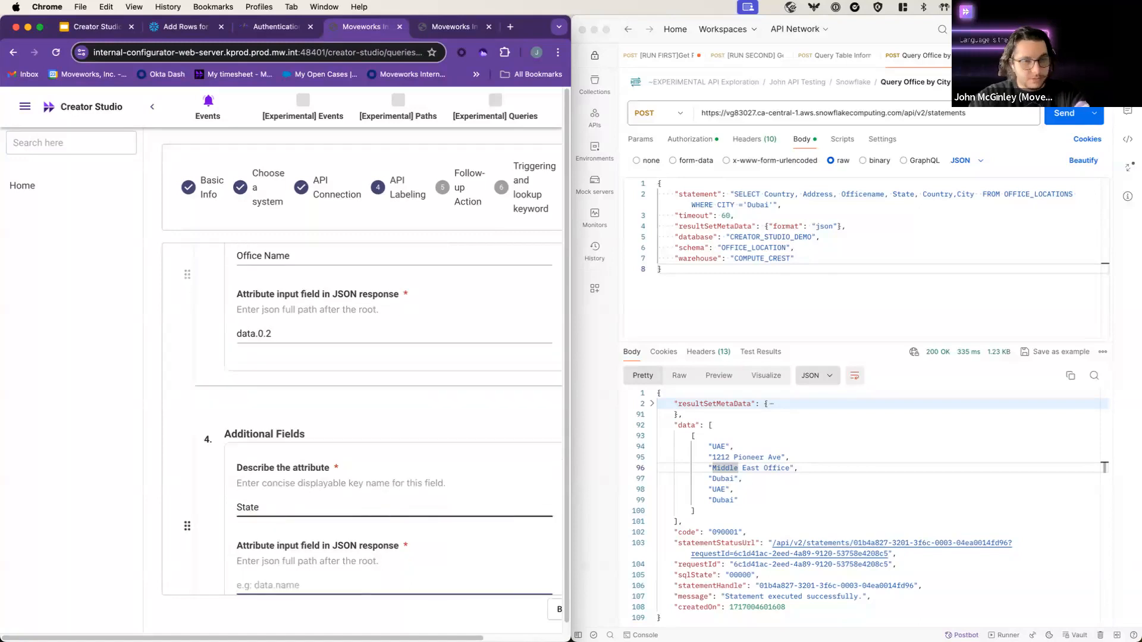
text(data.0.3)
Step: Add two more field blocks and map Country to data.0.4
scroll(202, 554, down, 3)
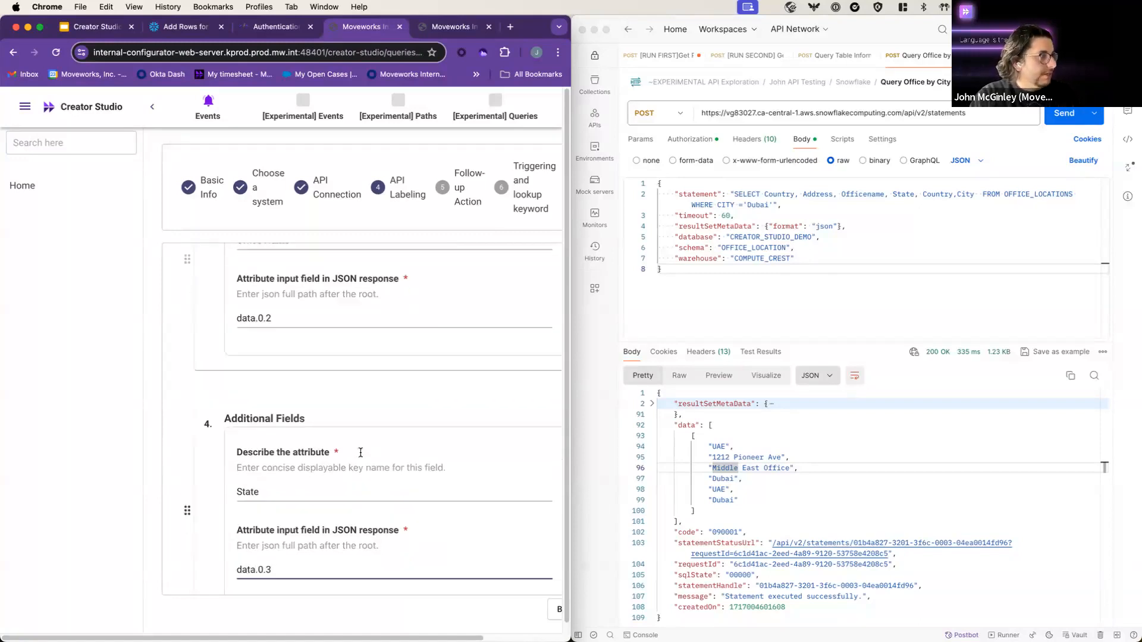
click(185, 566)
click(185, 566)
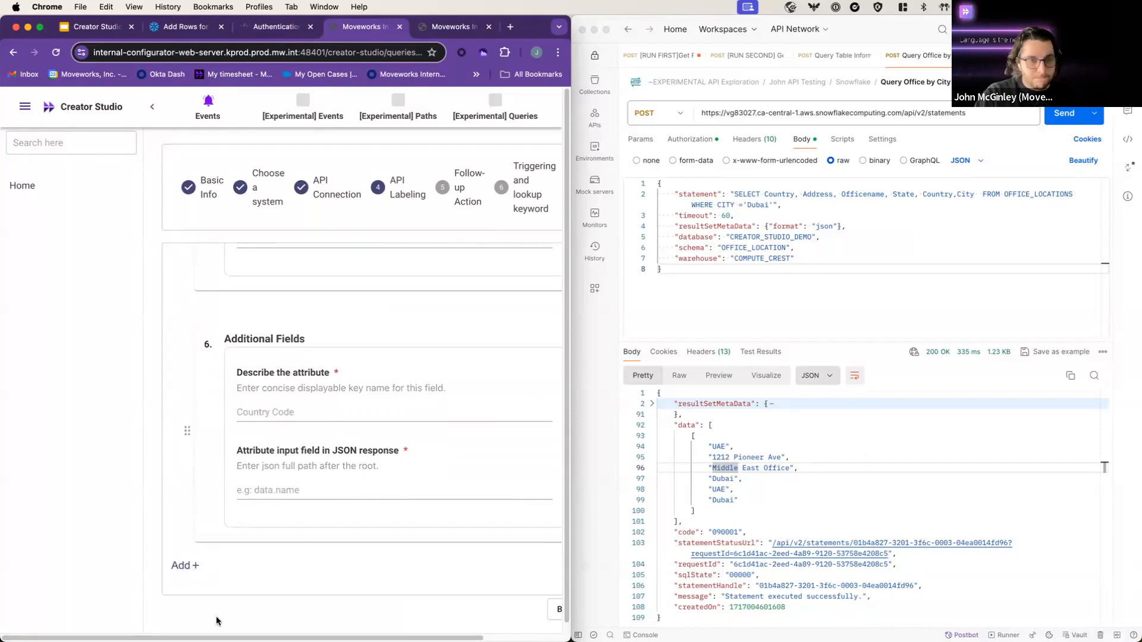
scroll(323, 357, up, 5)
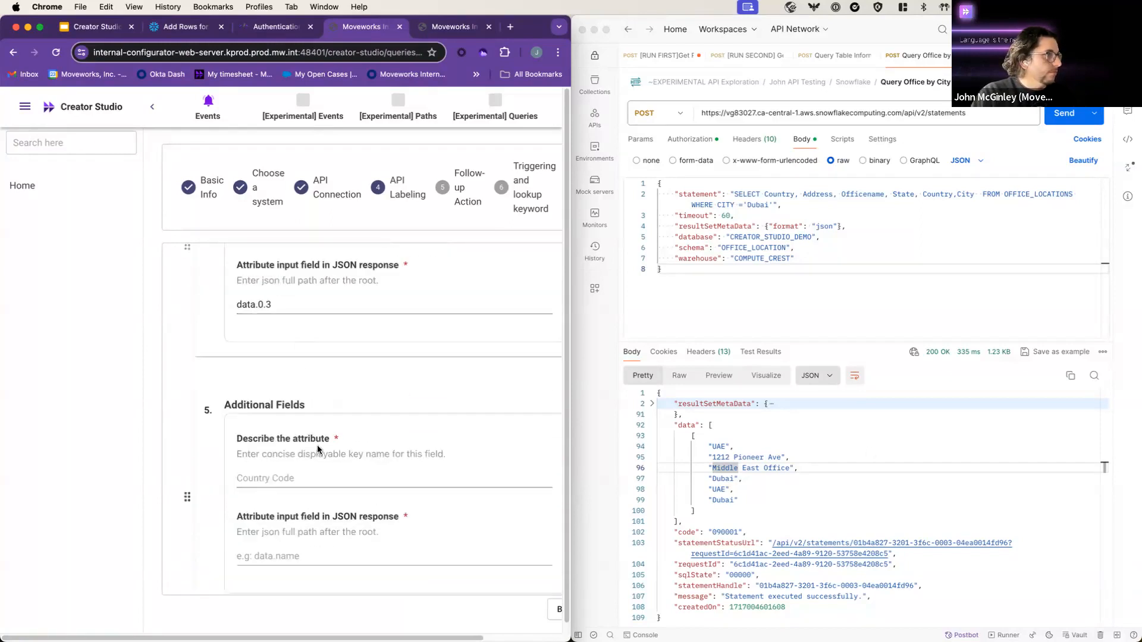
click(395, 476)
text(Countr)
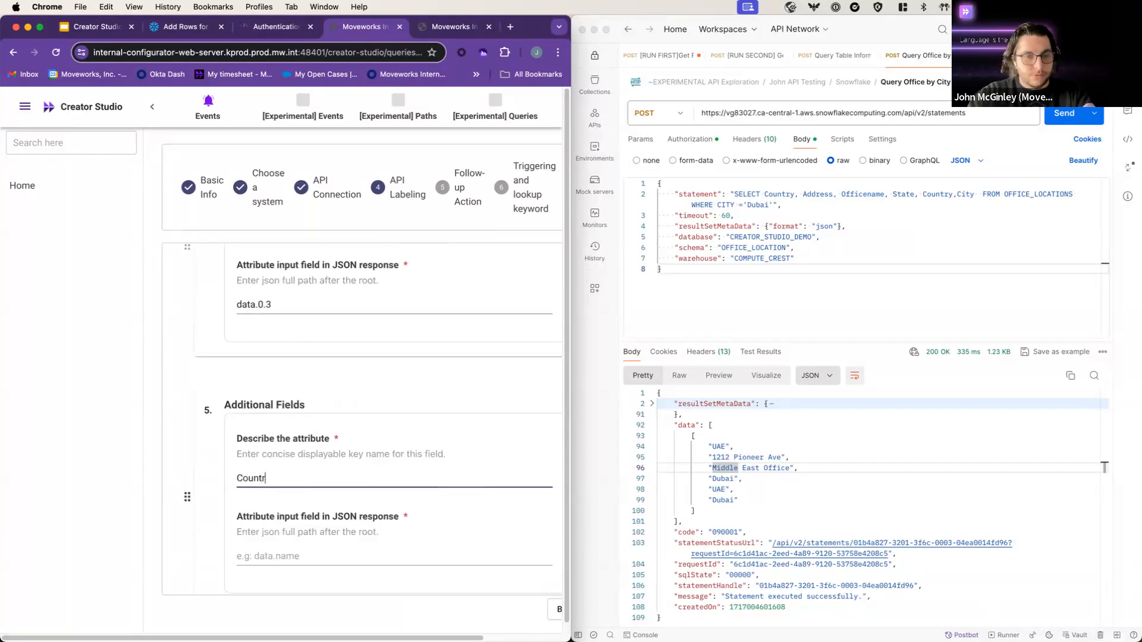
text(y)
key(Tab)
text(data.0)
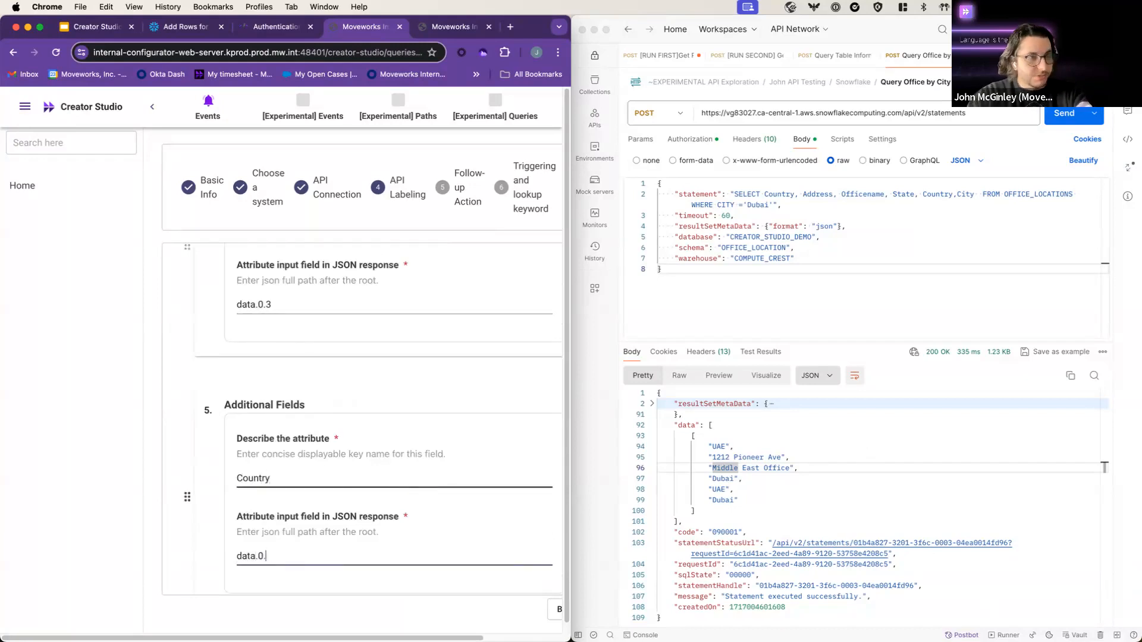
text(.4)
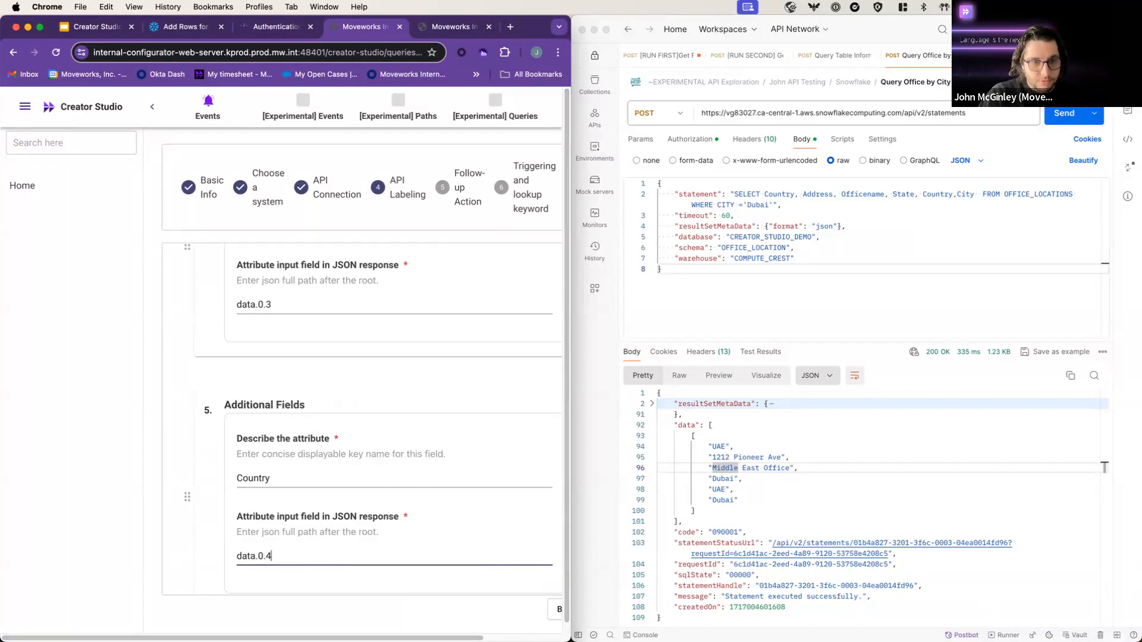
click(344, 399)
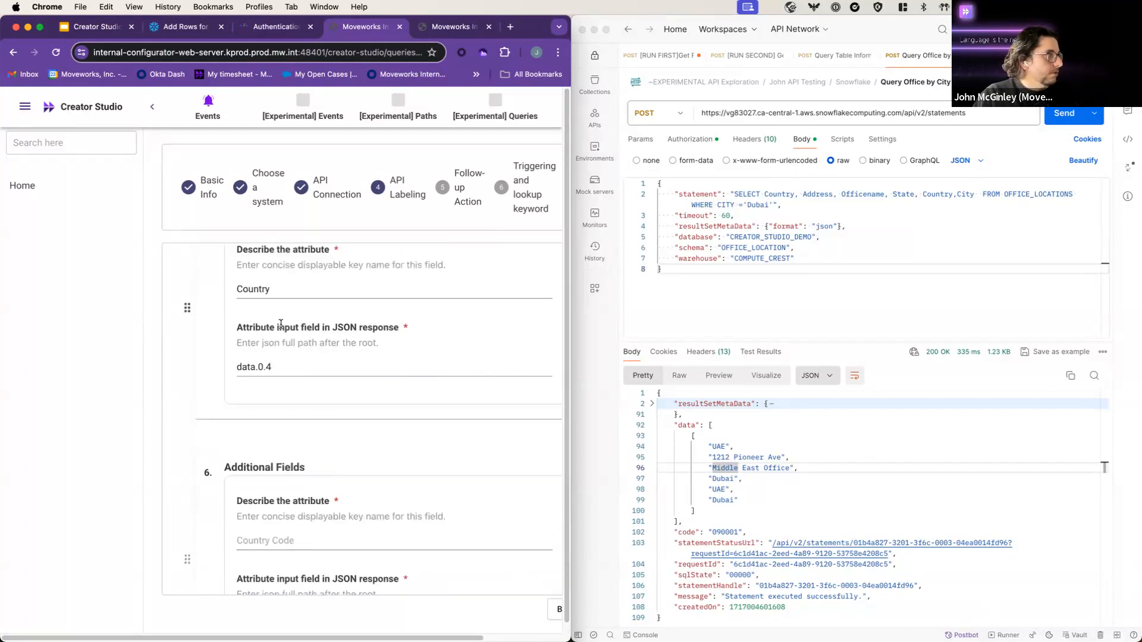
Step: Map City to data.0.5 and add Postal Code mapped to data.0.6
scroll(298, 393, up, 1)
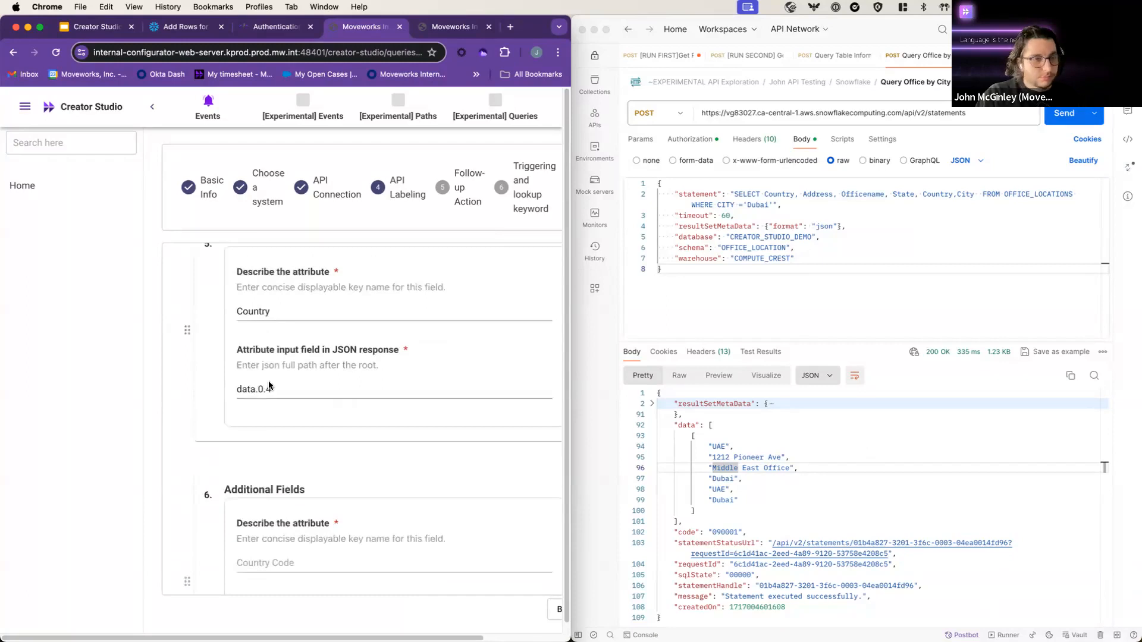
click(369, 578)
text(Cit)
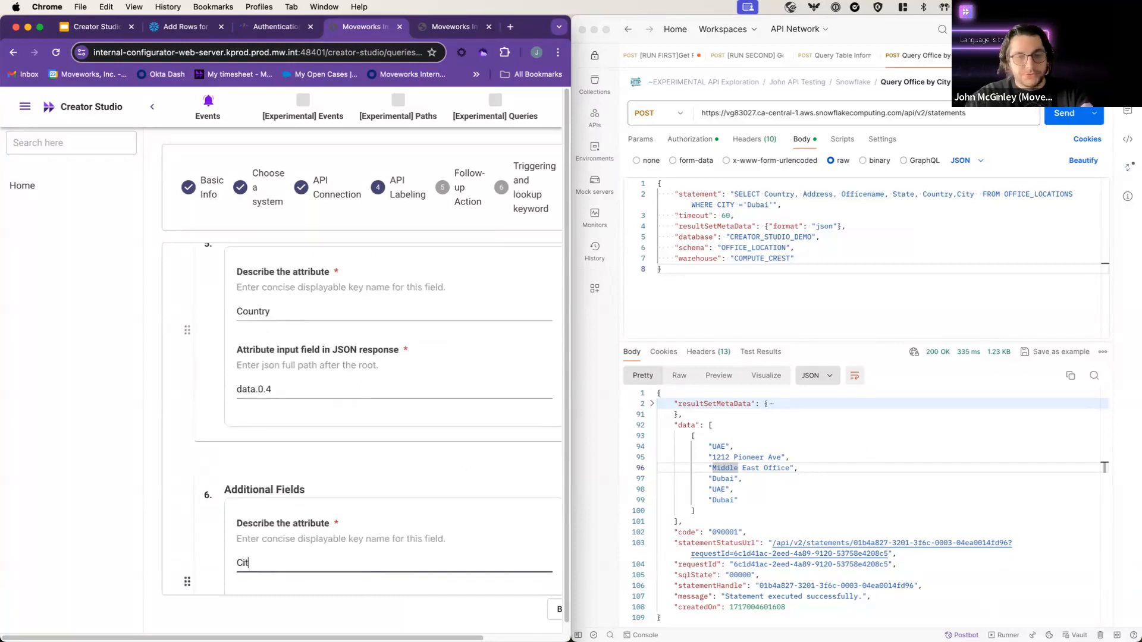
text(y)
key(Tab)
text(data.0.5)
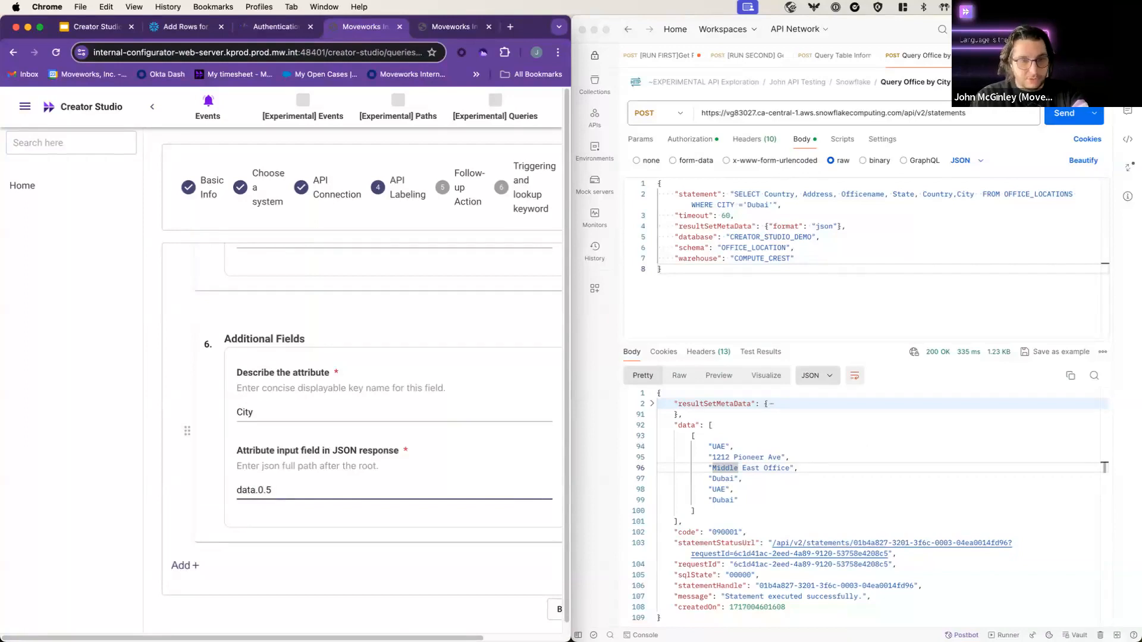
click(185, 565)
click(306, 410)
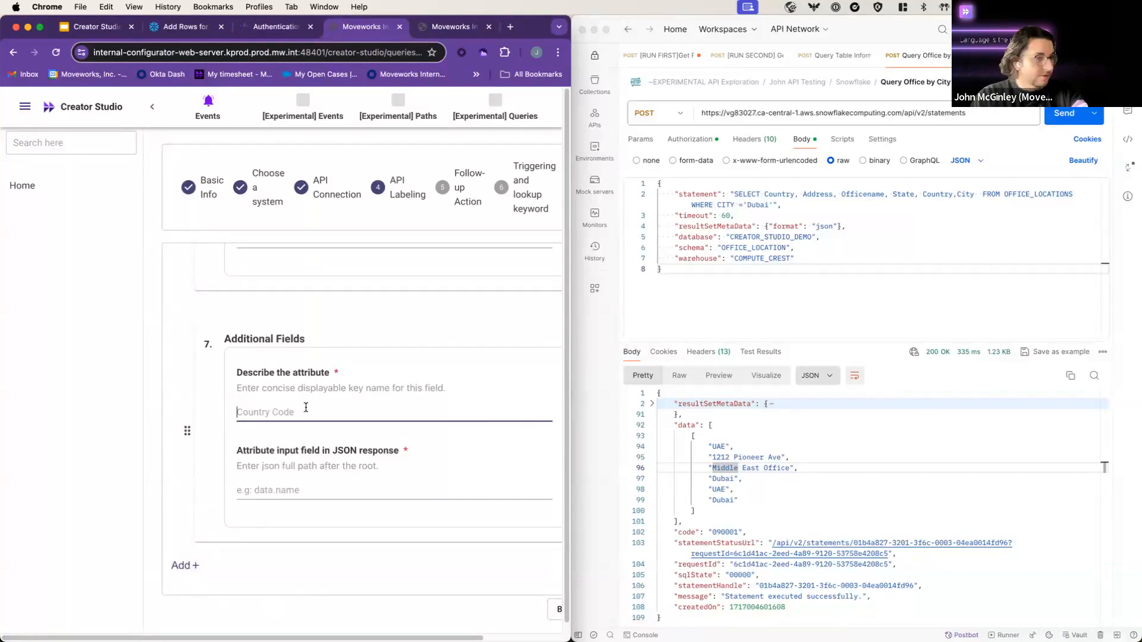
text(Postal Code)
key(Tab)
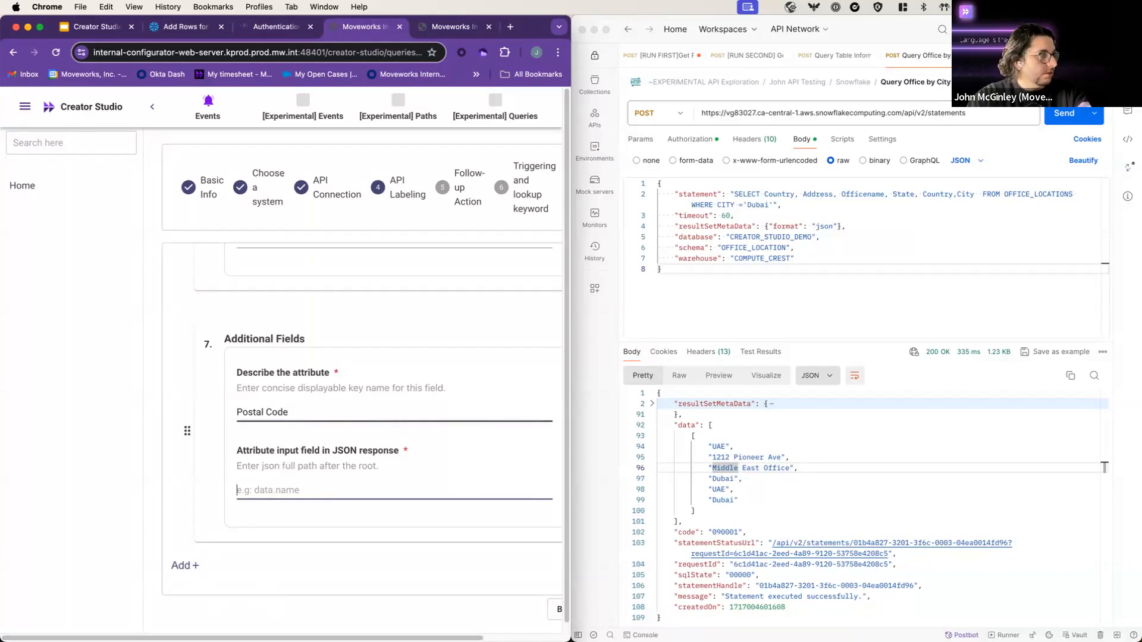
text(data.0.6)
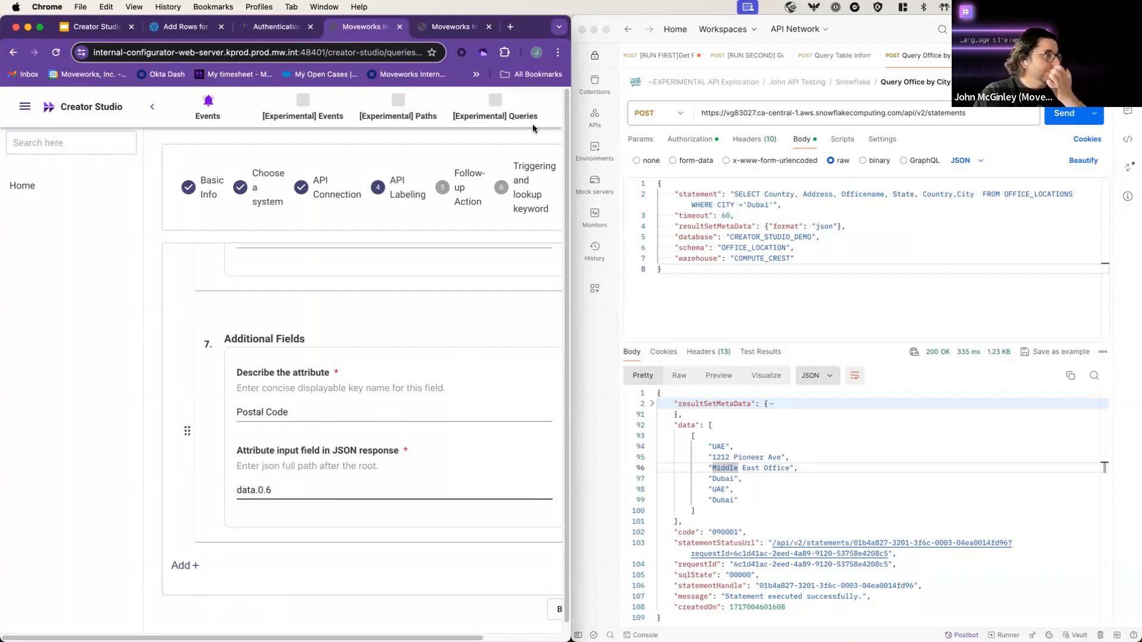
Step: Maximize the Chrome window to review the full set of mapped fields
double_click(536, 35)
scroll(831, 466, up, 10)
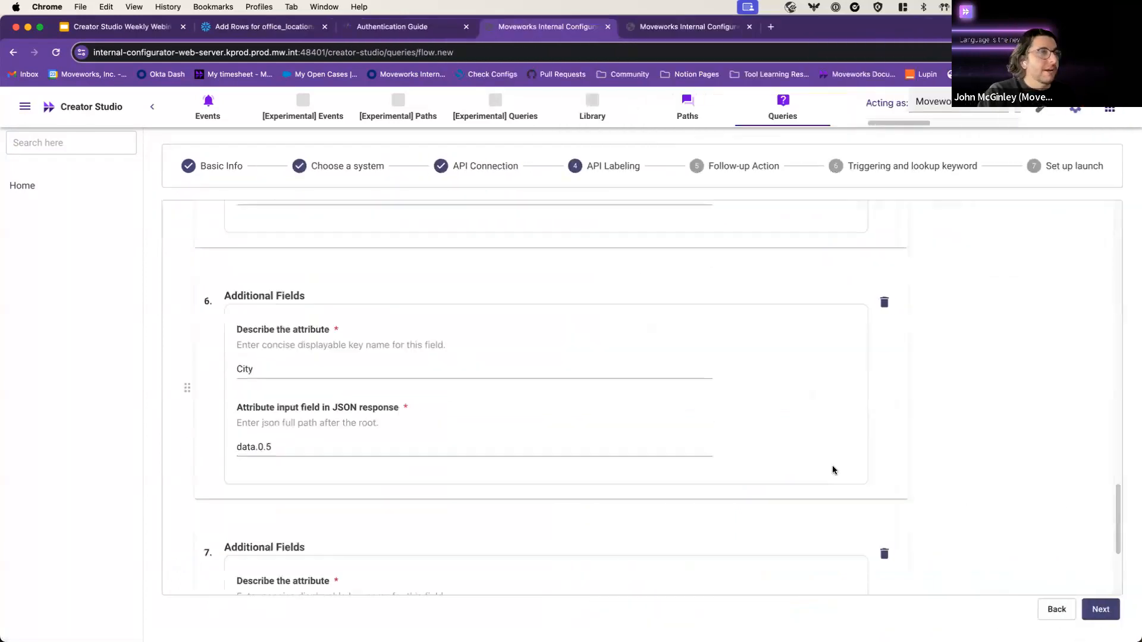
scroll(826, 464, down, 15)
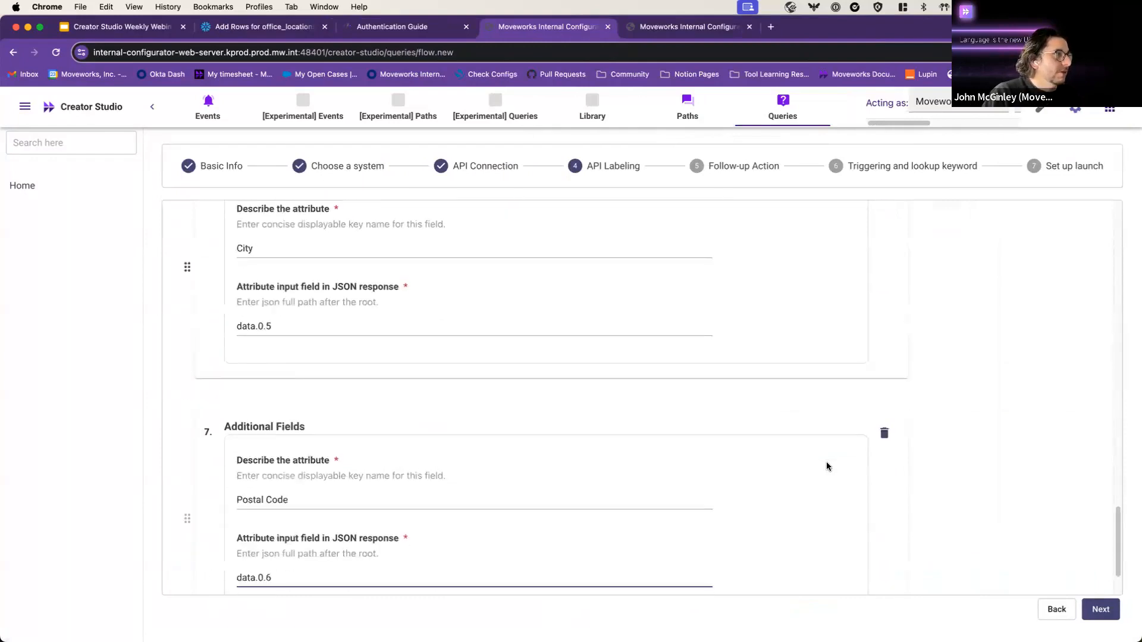
Step: Advance past API Labeling, leaving 'No follow-up action' selected
click(1104, 610)
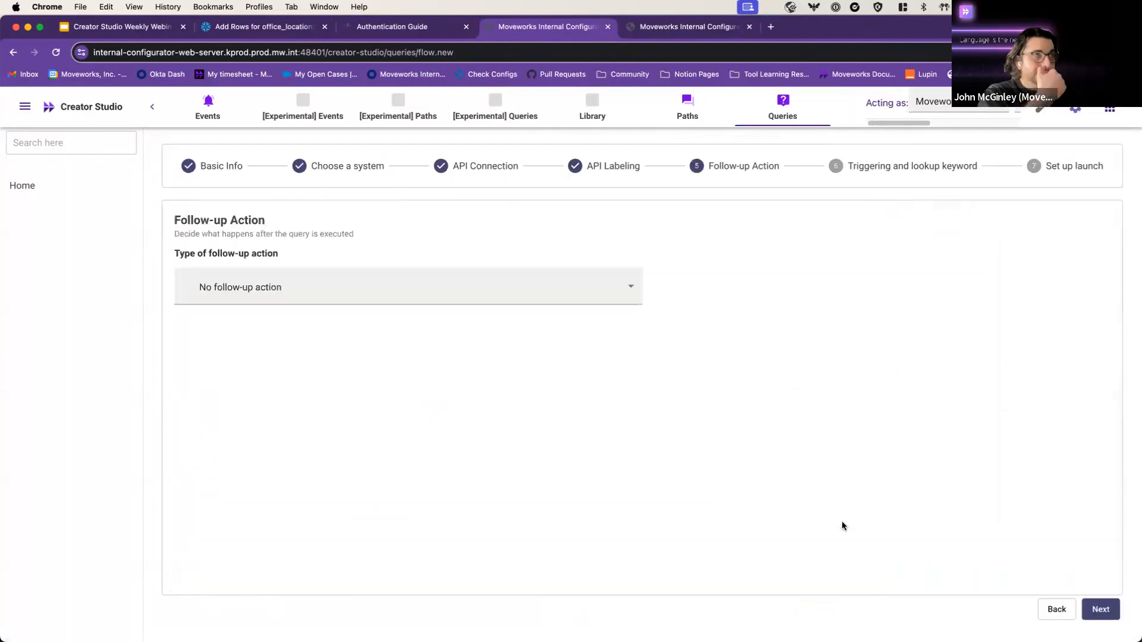
click(1102, 611)
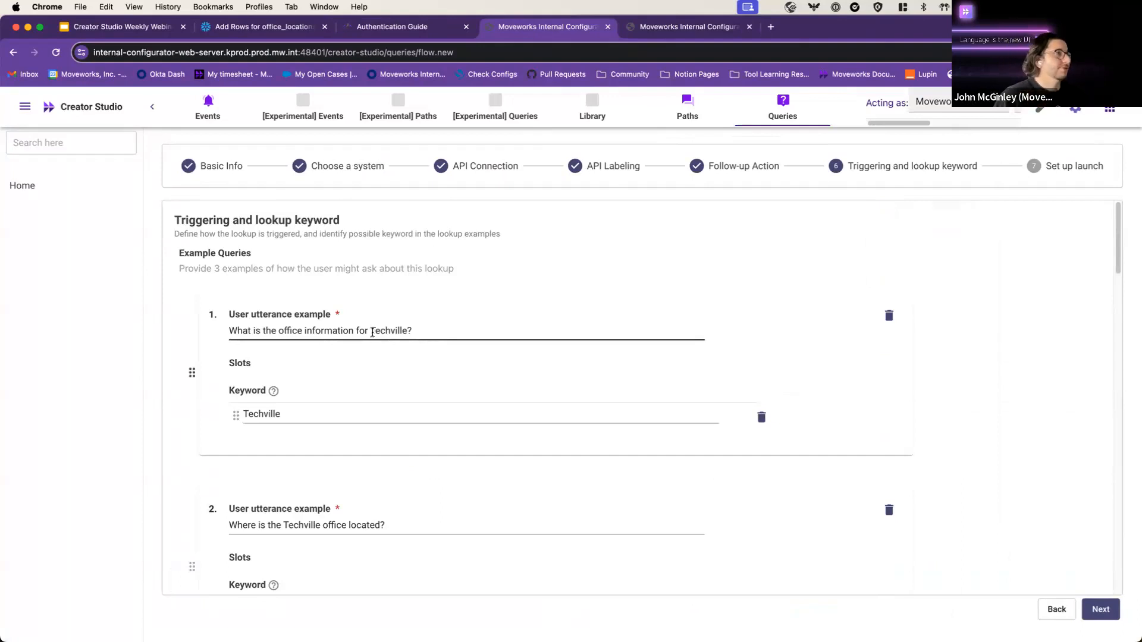
Step: Review the first five Techville example utterances without changing them
drag(412, 330, 263, 331)
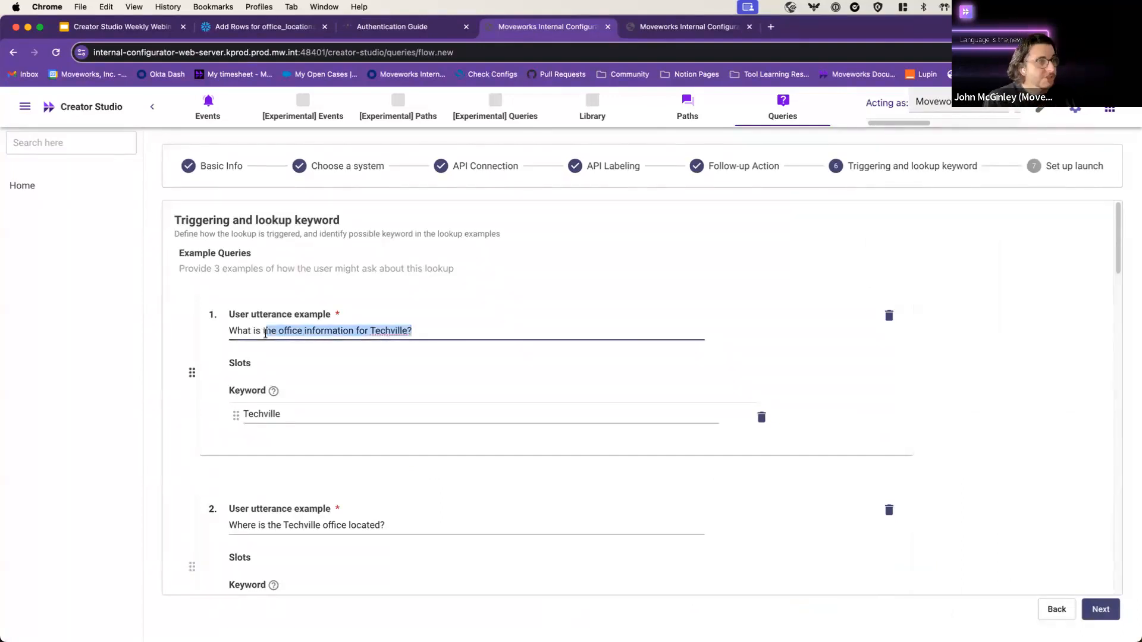
click(266, 330)
scroll(271, 327, down, 7)
scroll(429, 374, up, 5)
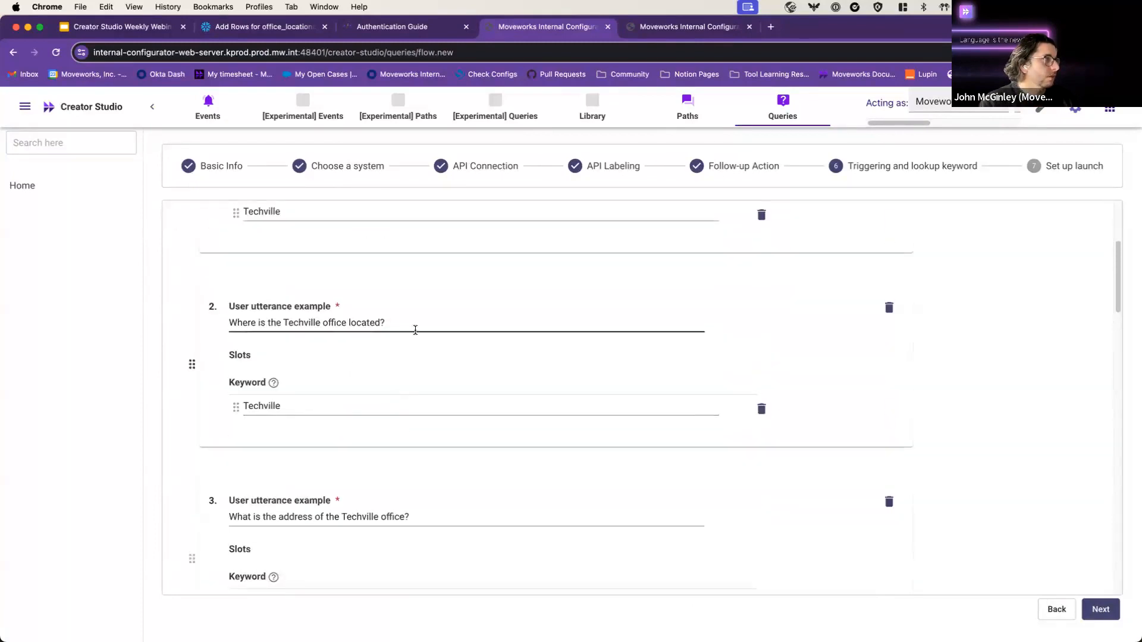
click(286, 326)
scroll(447, 379, down, 1)
scroll(395, 461, up, 1)
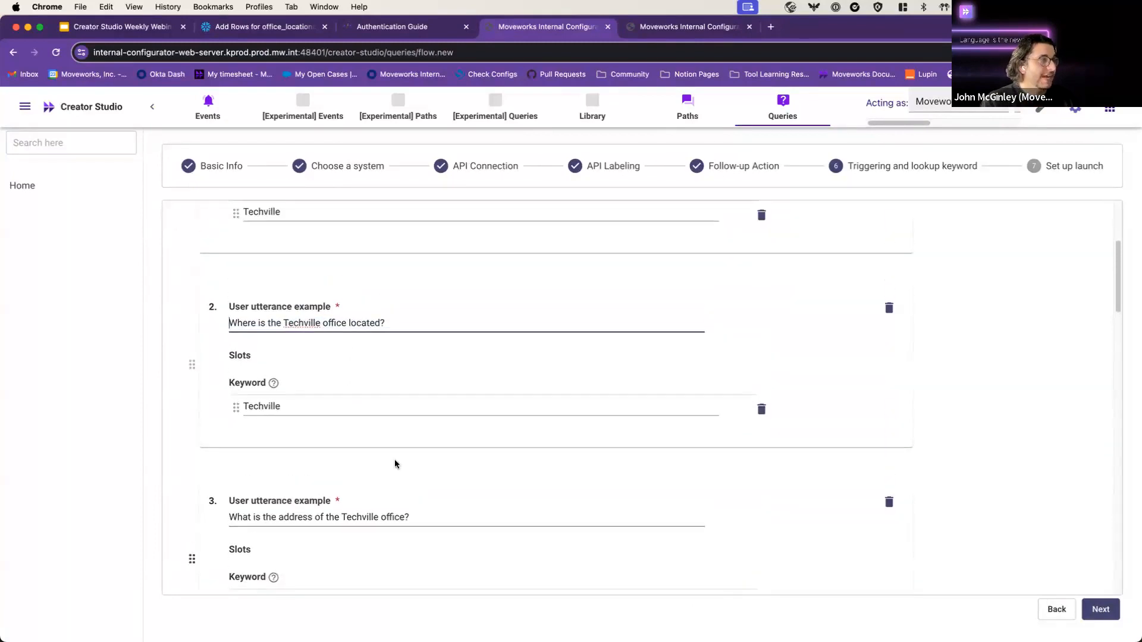
scroll(533, 459, down, 4)
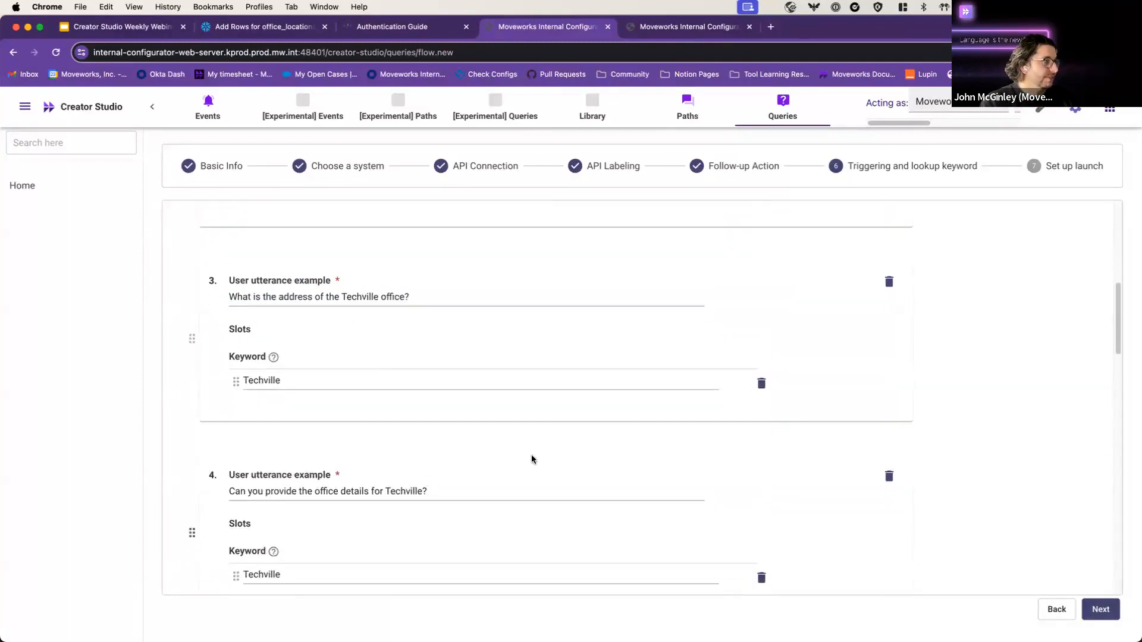
scroll(445, 488, down, 1)
click(449, 477)
scroll(454, 413, down, 3)
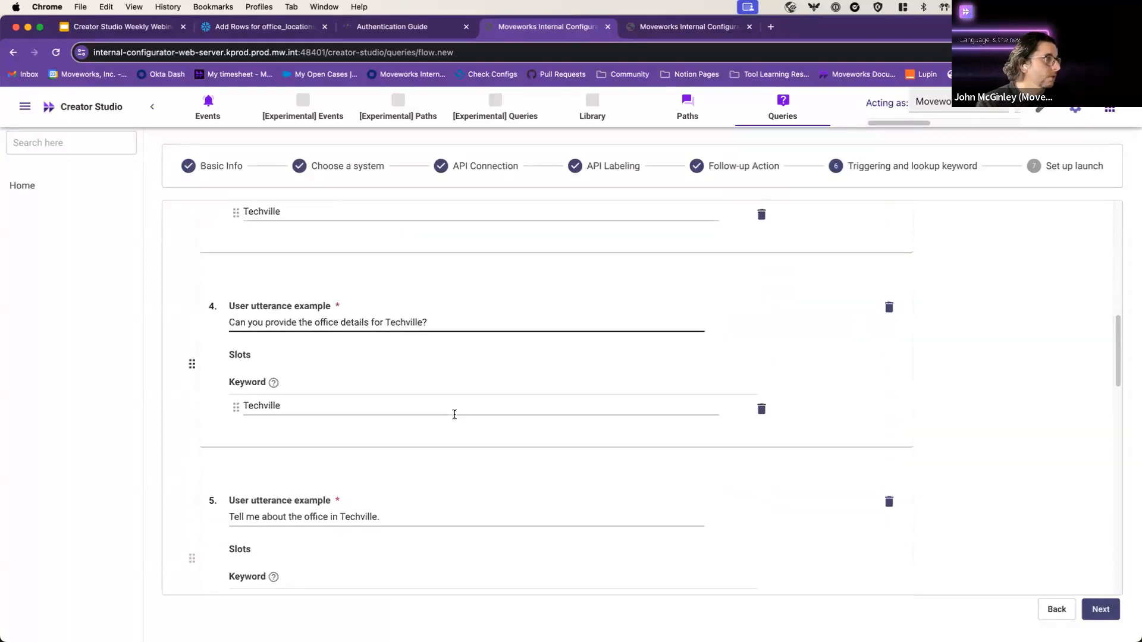
scroll(410, 321, up, 2)
scroll(413, 363, down, 5)
click(281, 404)
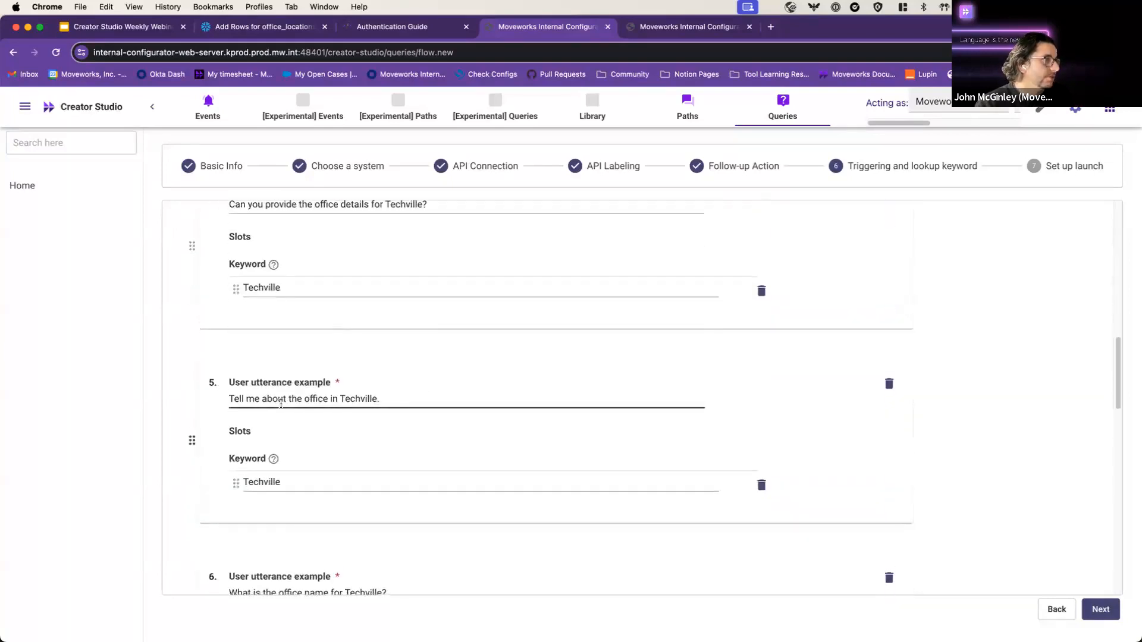
scroll(357, 387, down, 5)
Step: Check the remaining utterances, including 'state' in utterance 8, and open the launch options
drag(421, 368, 288, 369)
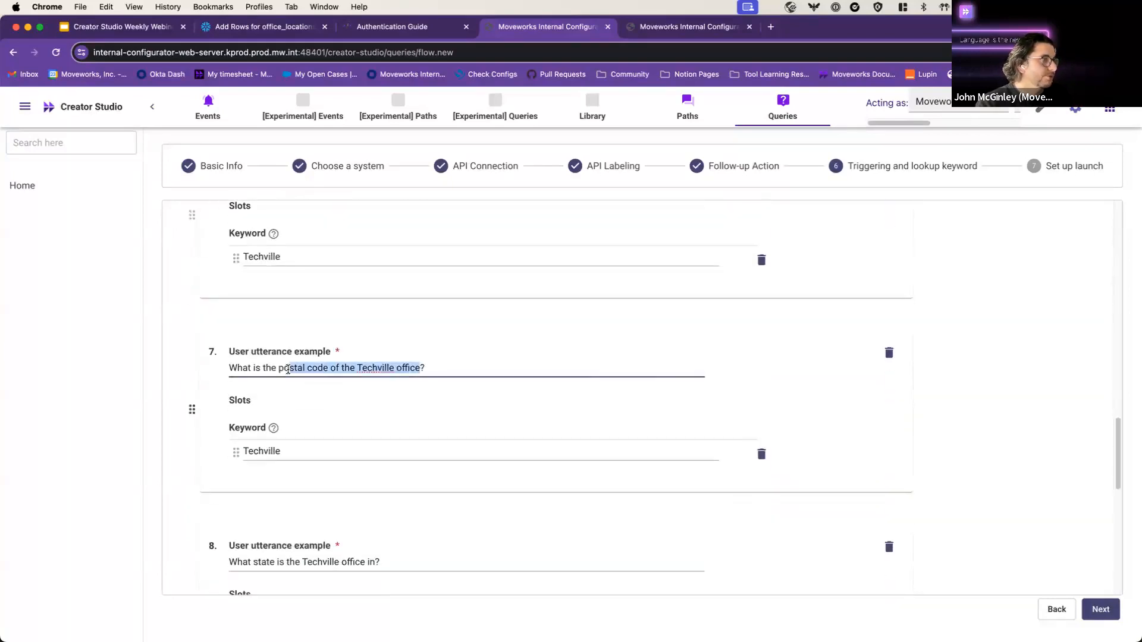
click(288, 369)
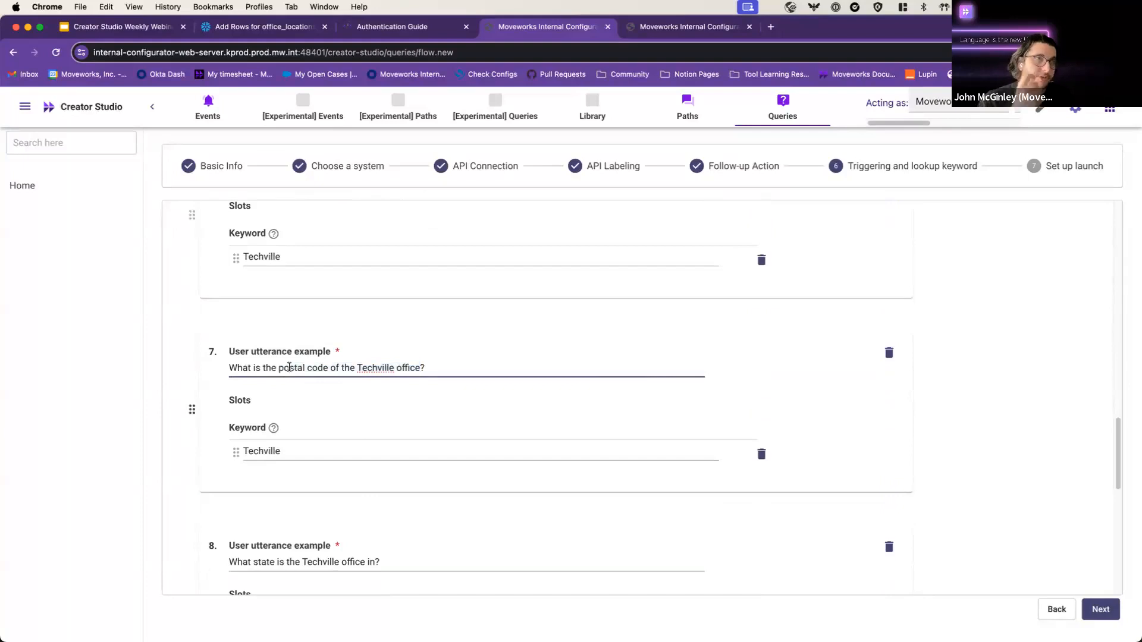
scroll(289, 367, down, 3)
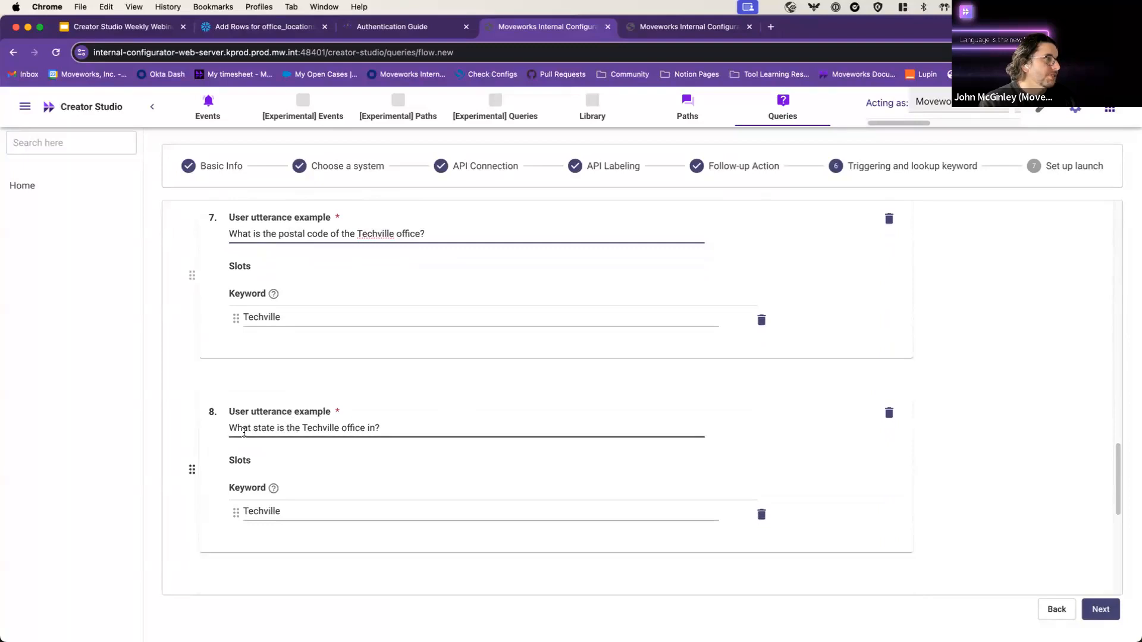
drag(251, 429, 276, 428)
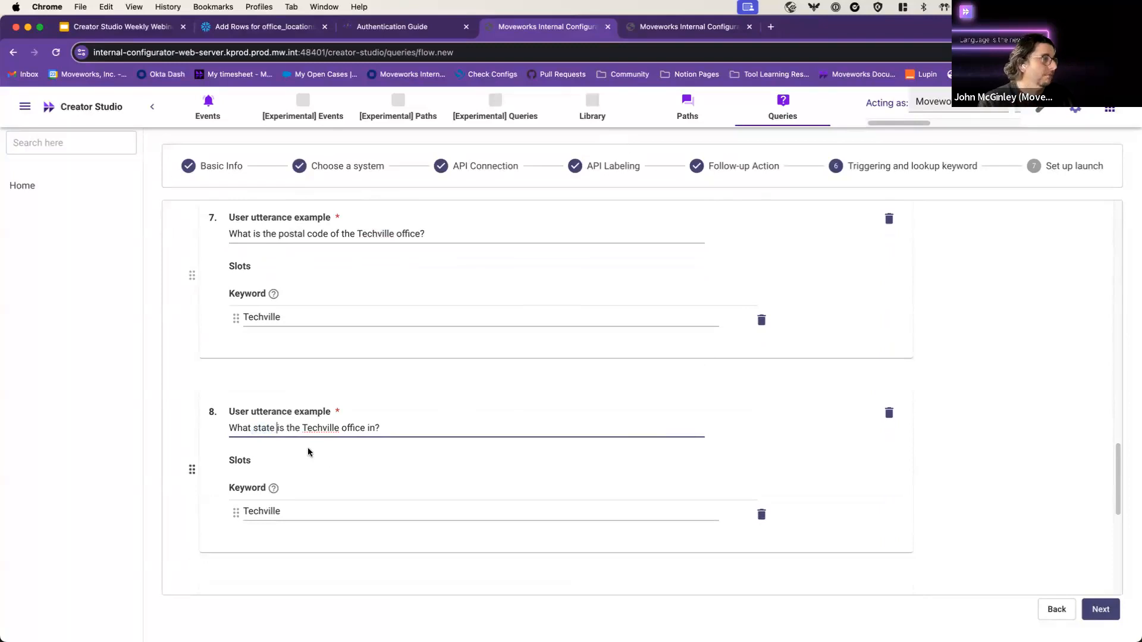
drag(252, 428, 277, 429)
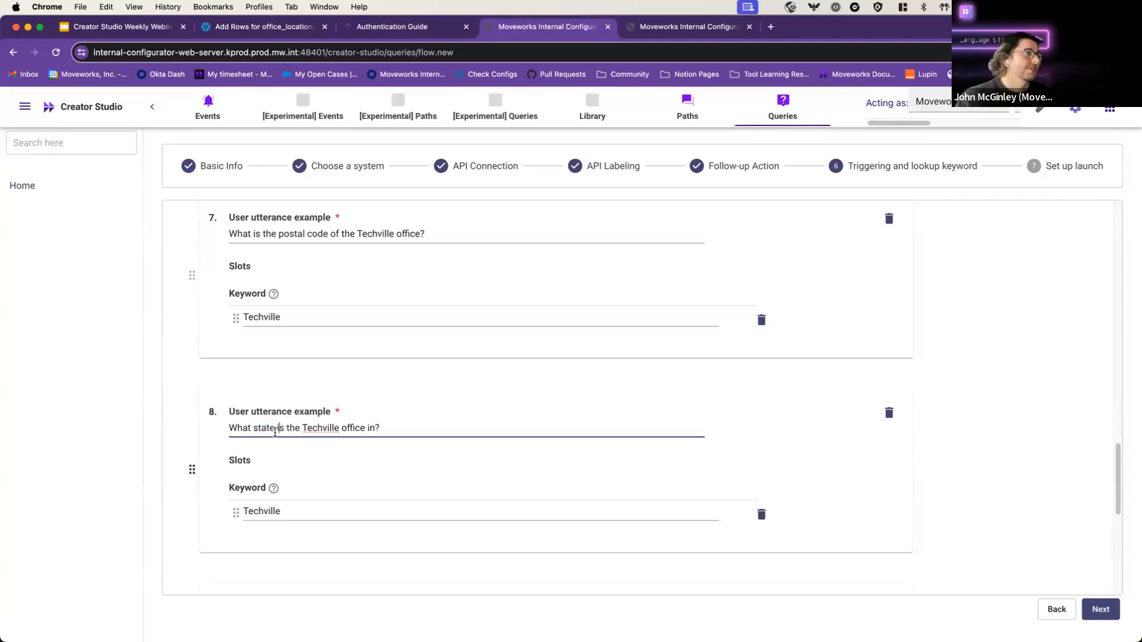
scroll(286, 425, down, 5)
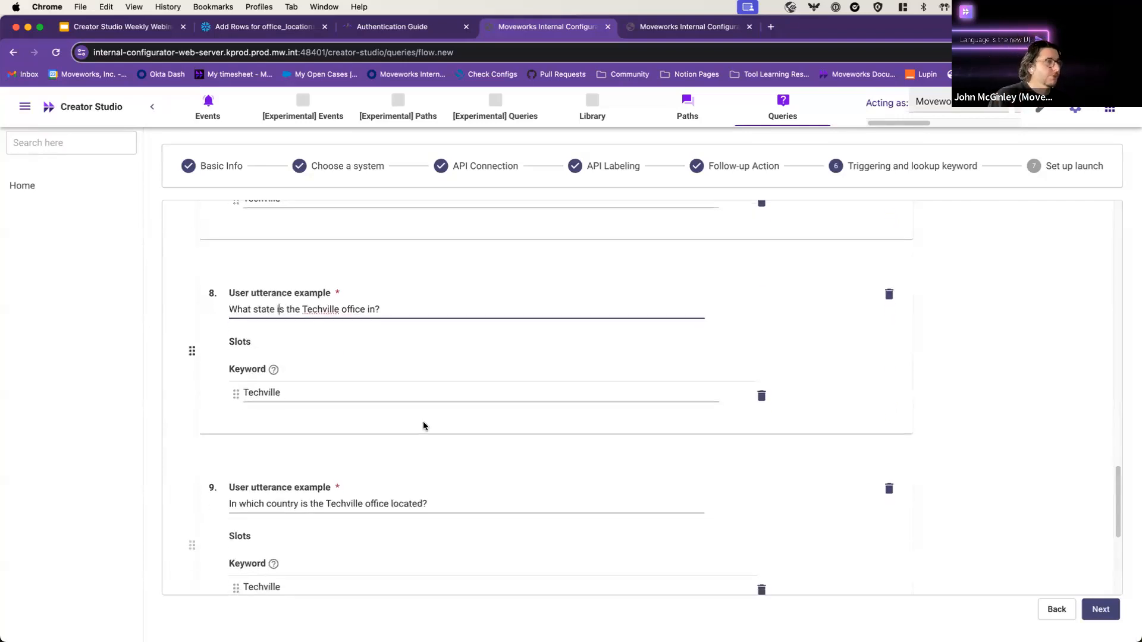
scroll(357, 440, down, 5)
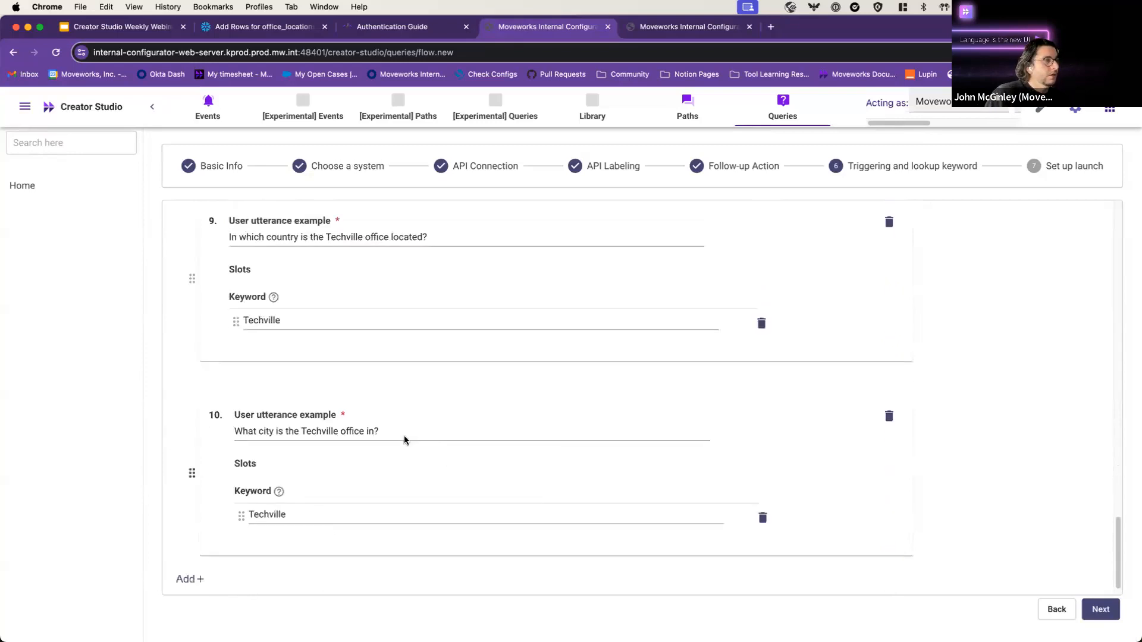
click(1101, 609)
click(250, 336)
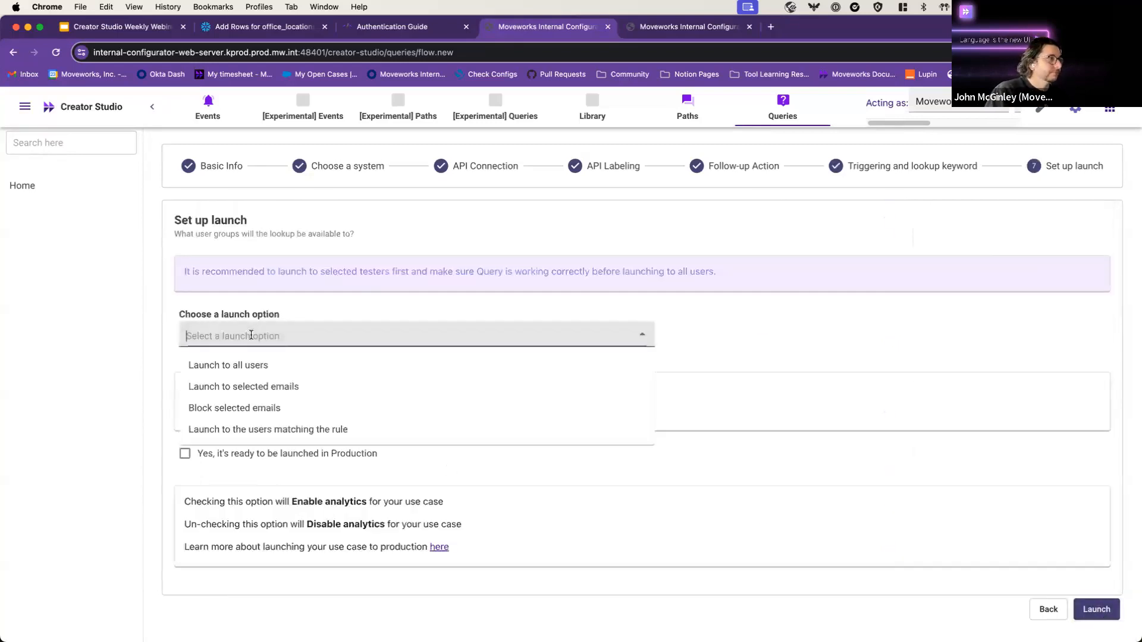
Step: Launch the query to selected emails, entering one allowed email address
click(256, 395)
click(183, 398)
click(294, 400)
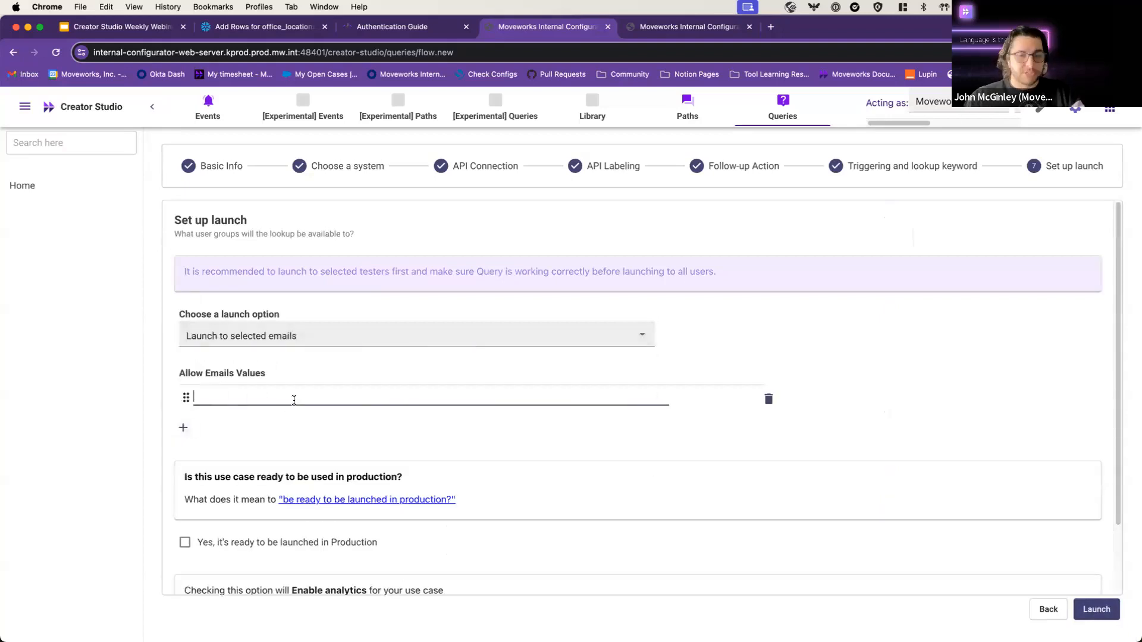
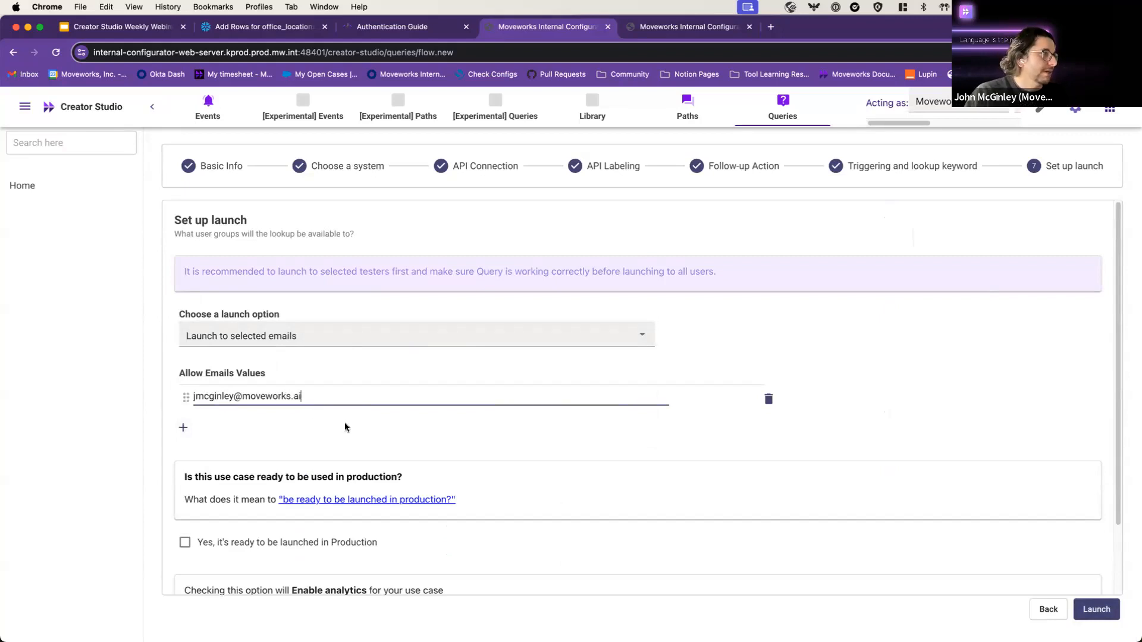
scroll(701, 459, down, 2)
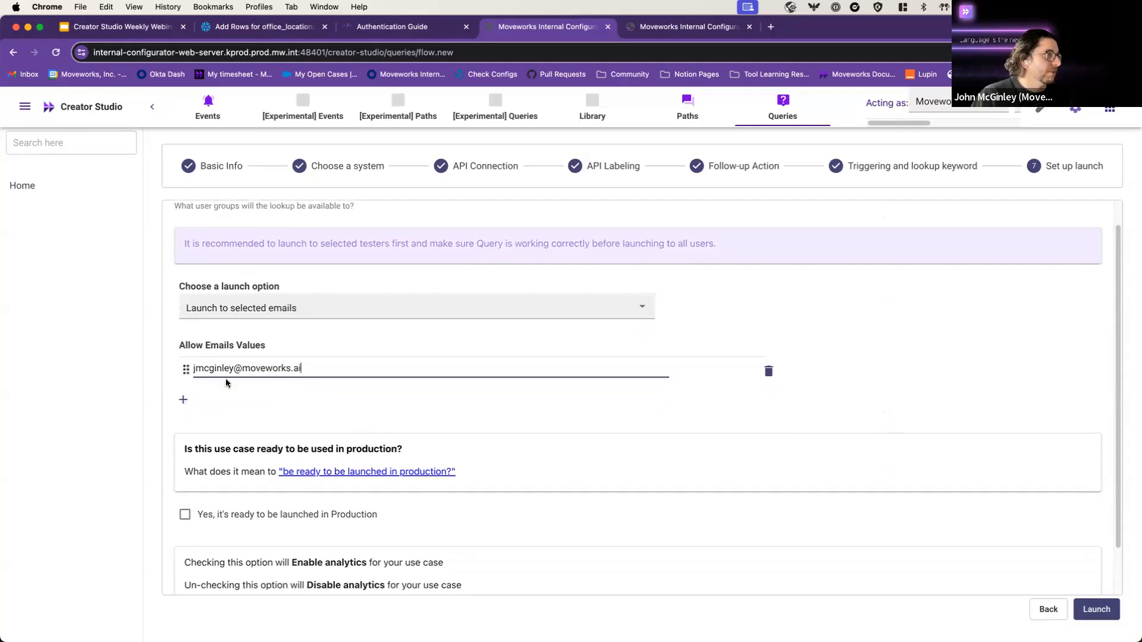
scroll(226, 379, down, 2)
click(1094, 607)
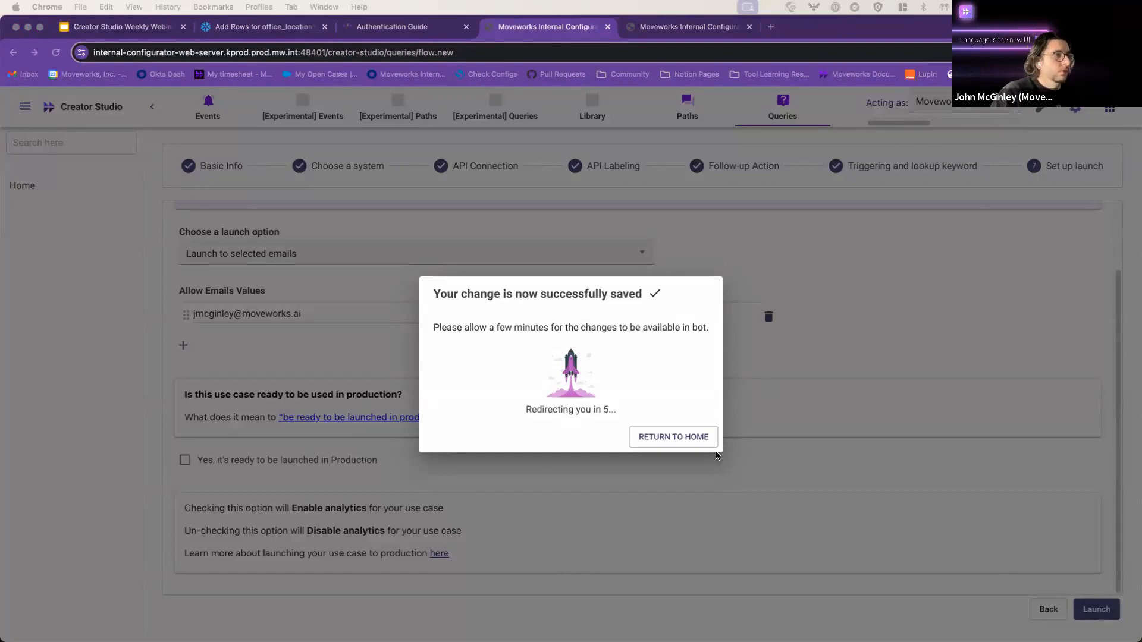
Step: Return to the queries home page and close the Creator Studio tab
click(633, 427)
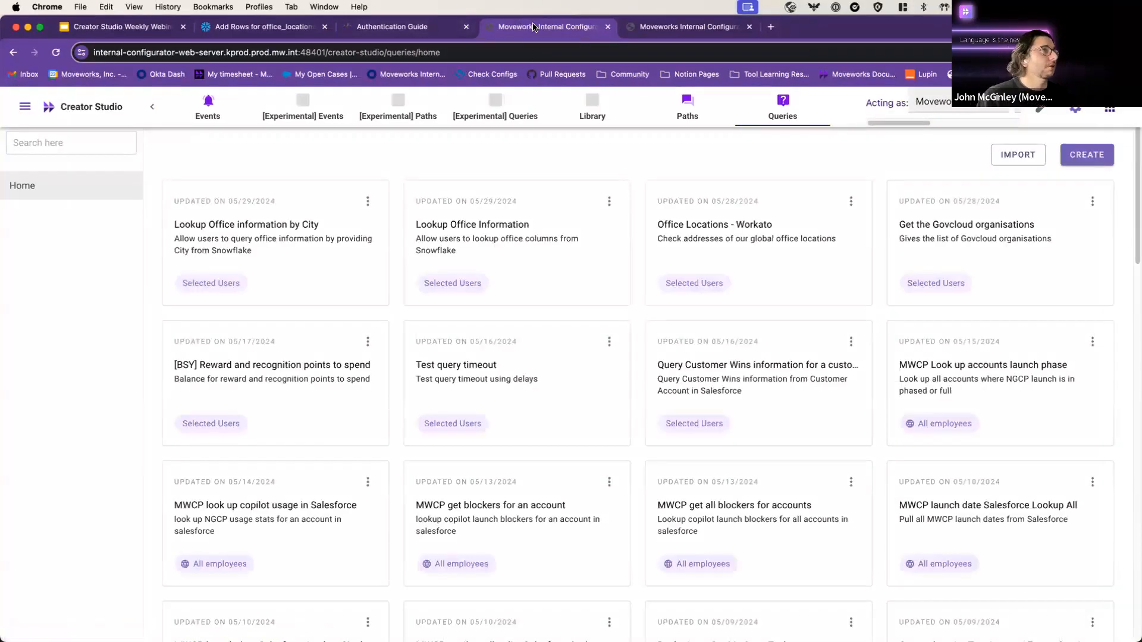
key(super+w)
click(367, 28)
Step: Present the Slides deck full screen and advance to the Developer Certification slide
click(116, 30)
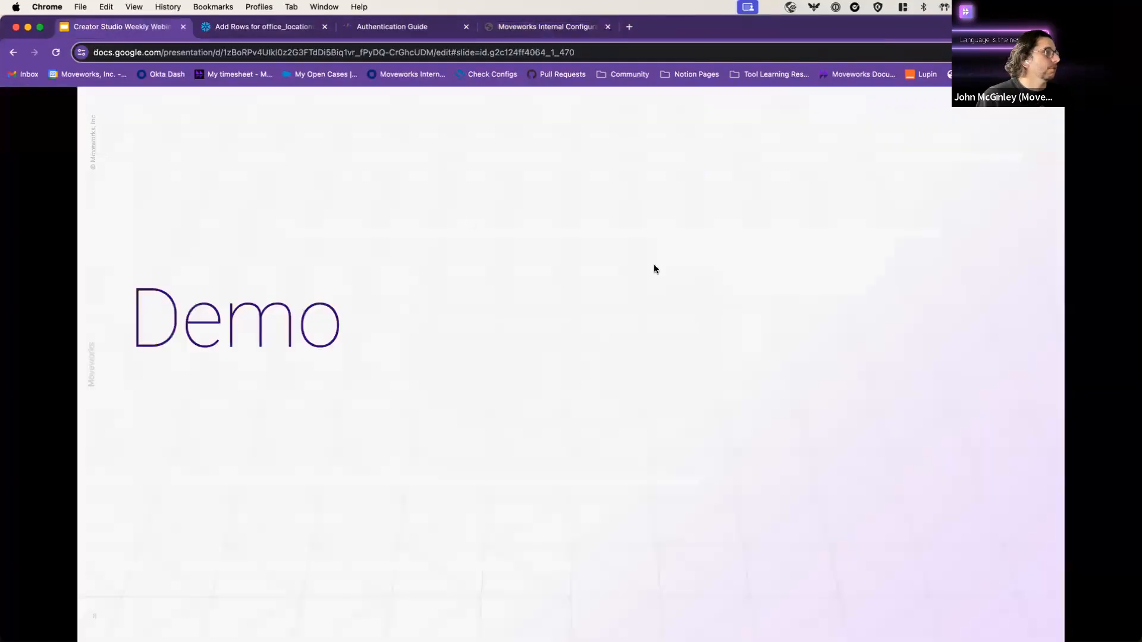
key(Right)
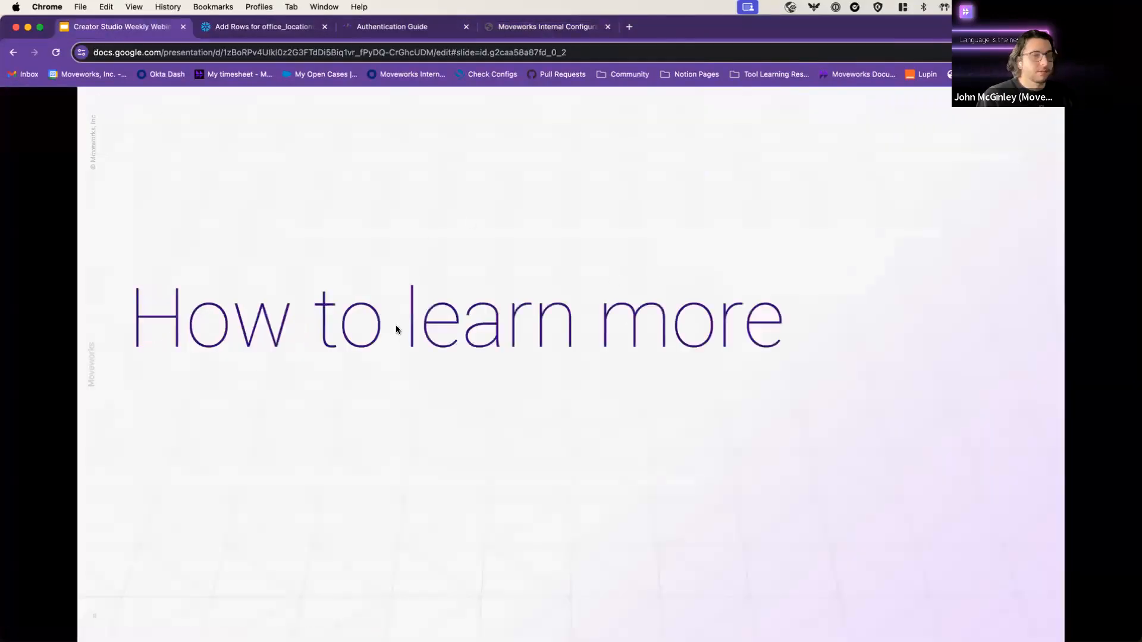
key(Escape)
key(super+Return)
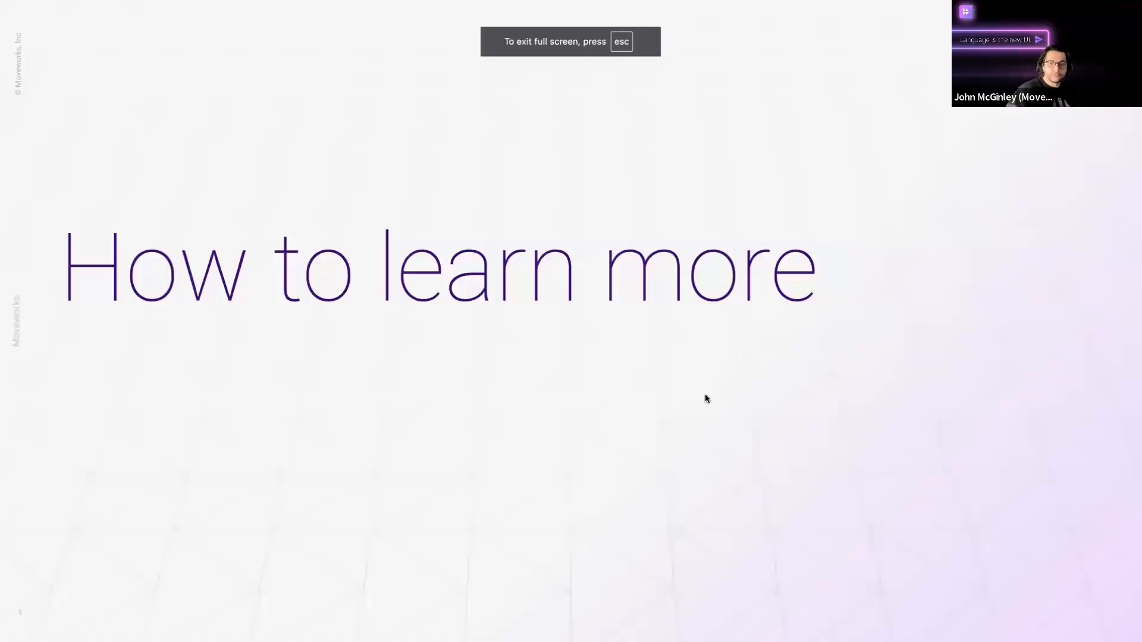
key(Right)
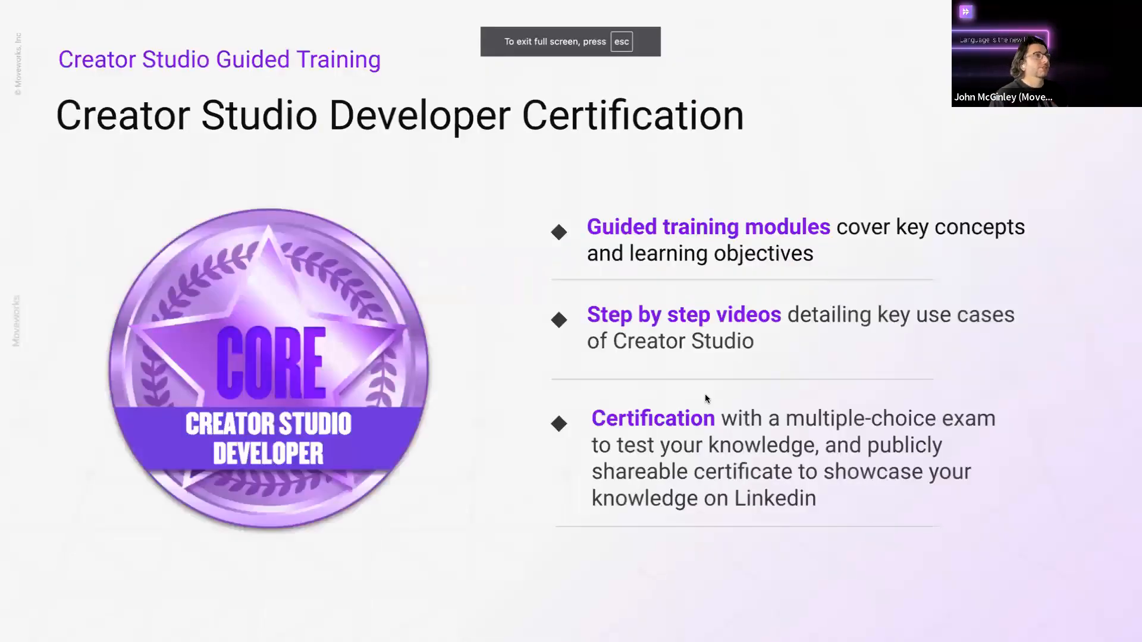